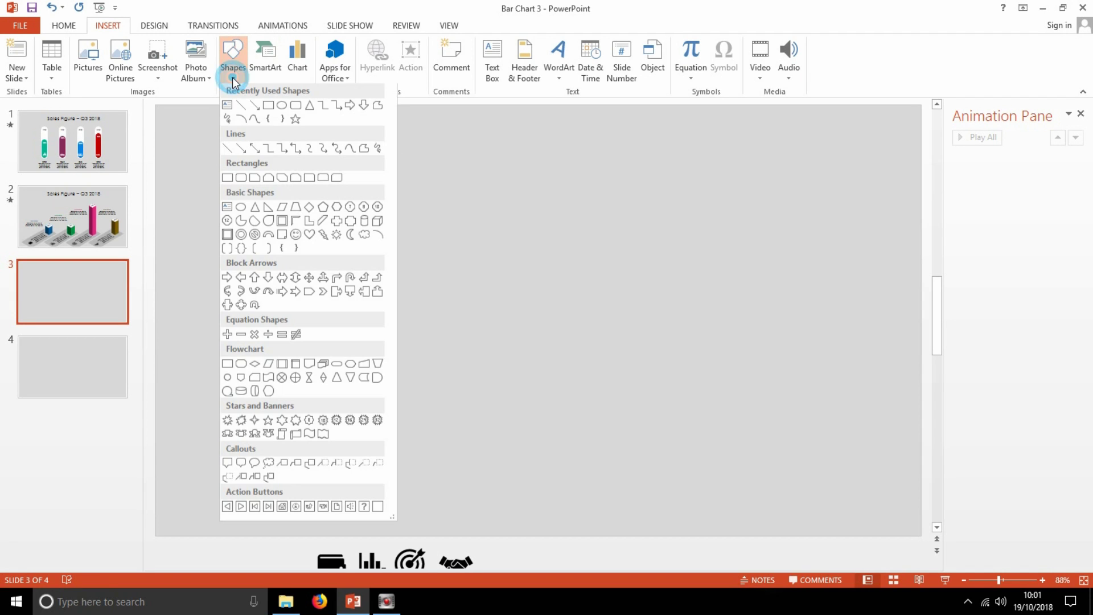
# Step: Draw a rounded rectangle and reshape it into a tall 11.34 × 2.01 cm capsule
pyautogui.click(296, 107)
pyautogui.click(292, 105)
pyautogui.moveTo(324, 142); pyautogui.dragTo(321, 453)
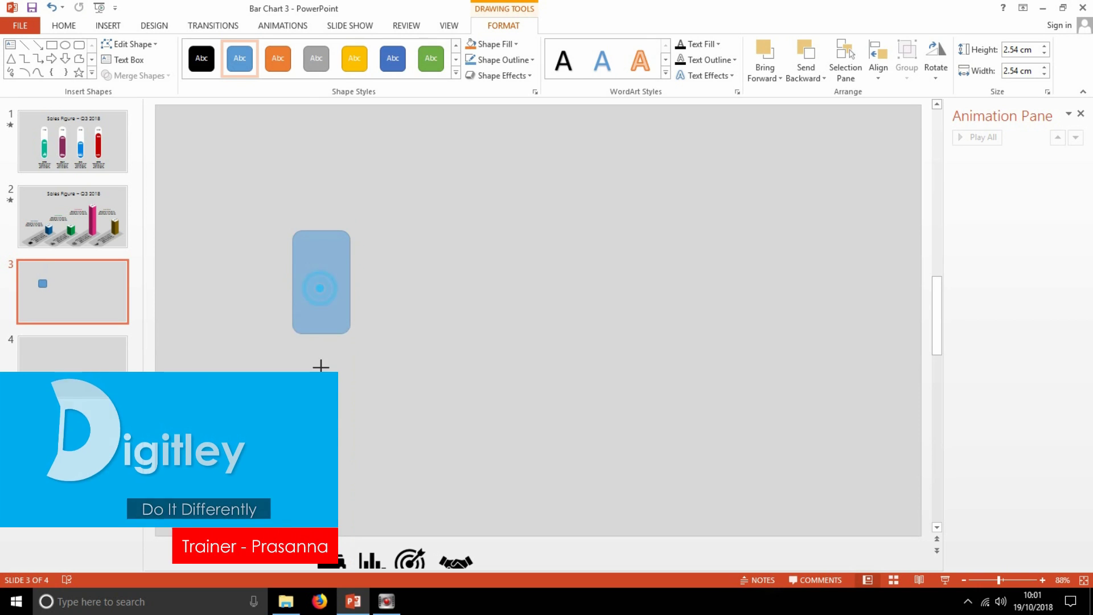
pyautogui.moveTo(302, 231); pyautogui.dragTo(362, 230)
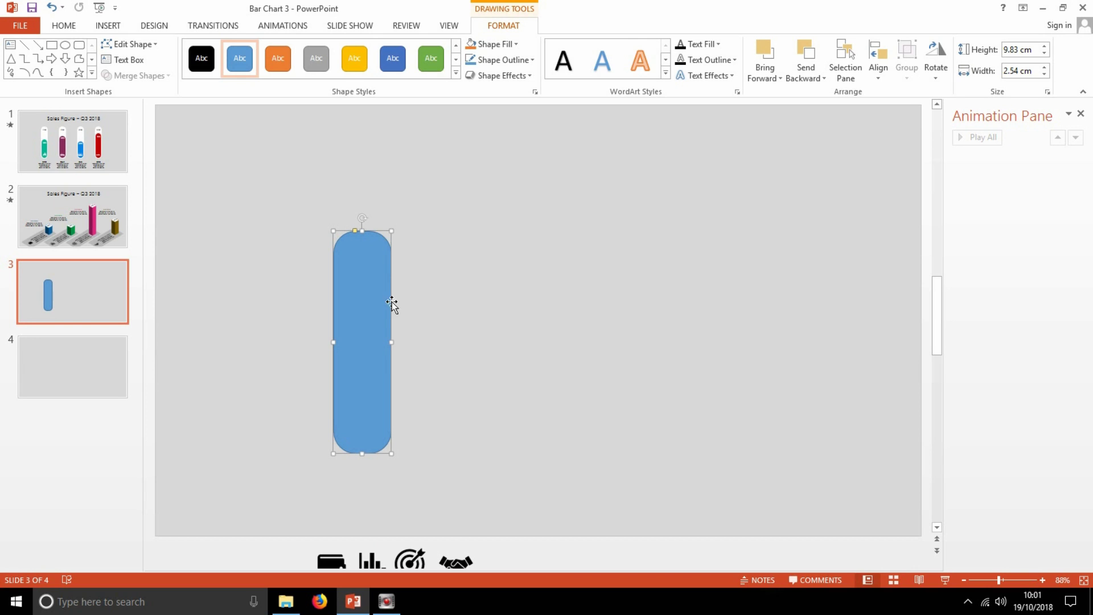
pyautogui.moveTo(391, 342)
pyautogui.mouseDown()
pyautogui.moveTo(370, 342)
pyautogui.moveTo(379, 342)
pyautogui.mouseUp()
pyautogui.moveTo(355, 230); pyautogui.dragTo(355, 196)
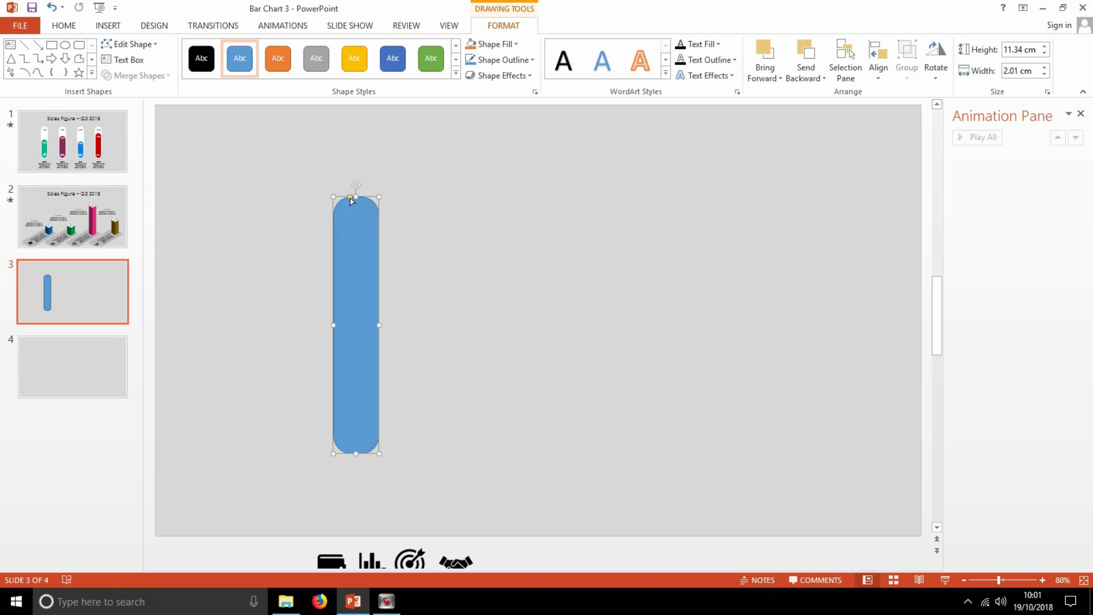
pyautogui.moveTo(357, 268)
pyautogui.mouseDown()
pyautogui.moveTo(342, 283)
pyautogui.moveTo(320, 281)
pyautogui.mouseUp()
# Step: Apply a 3-D preset shadow effect to the capsule and fill it white
pyautogui.click(497, 80)
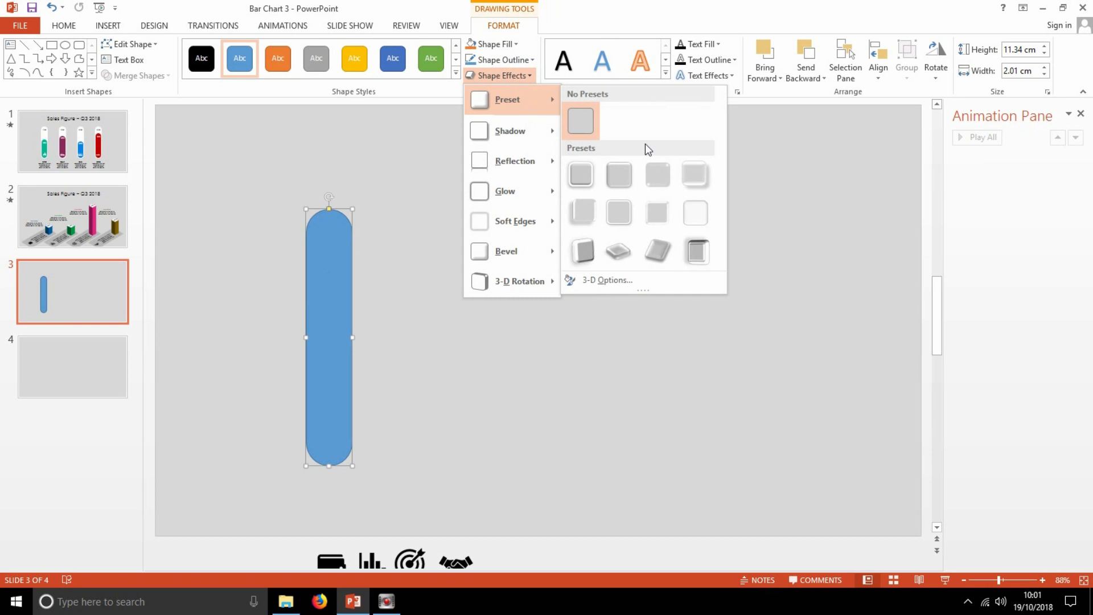
pyautogui.click(581, 224)
pyautogui.click(489, 44)
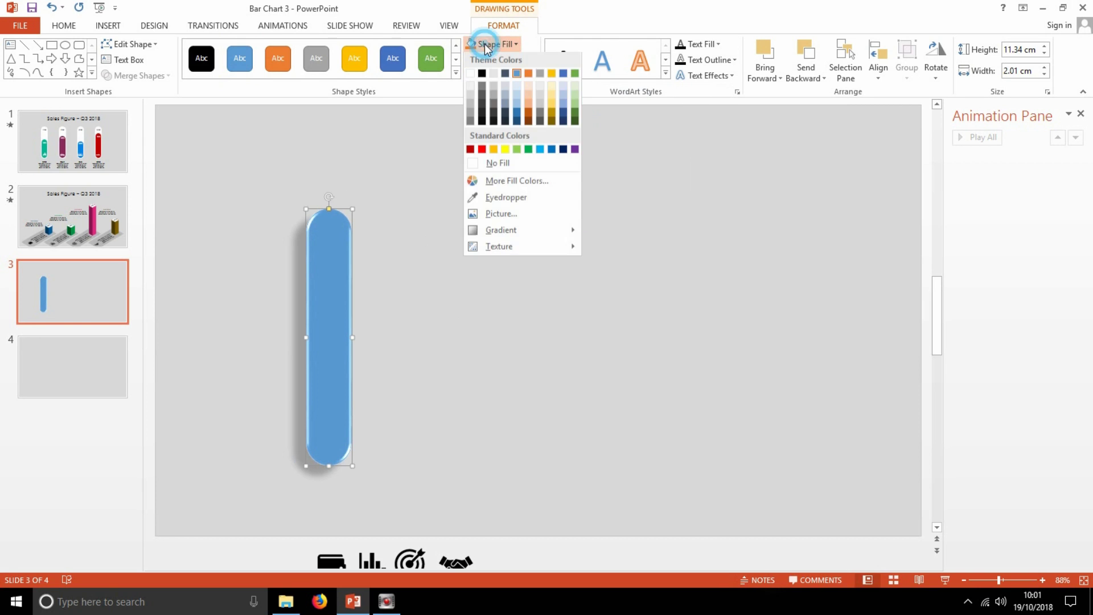
pyautogui.click(470, 75)
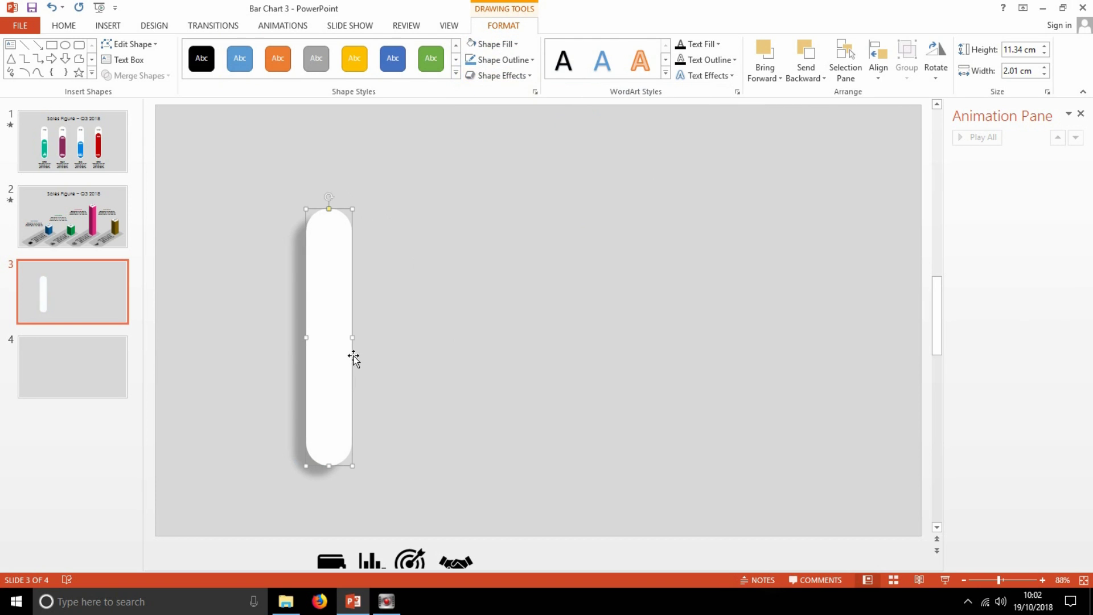
# Step: Draw a 6.71 × 1.76 cm blue capsule inside the white one and move it to the bottom
pyautogui.click(80, 45)
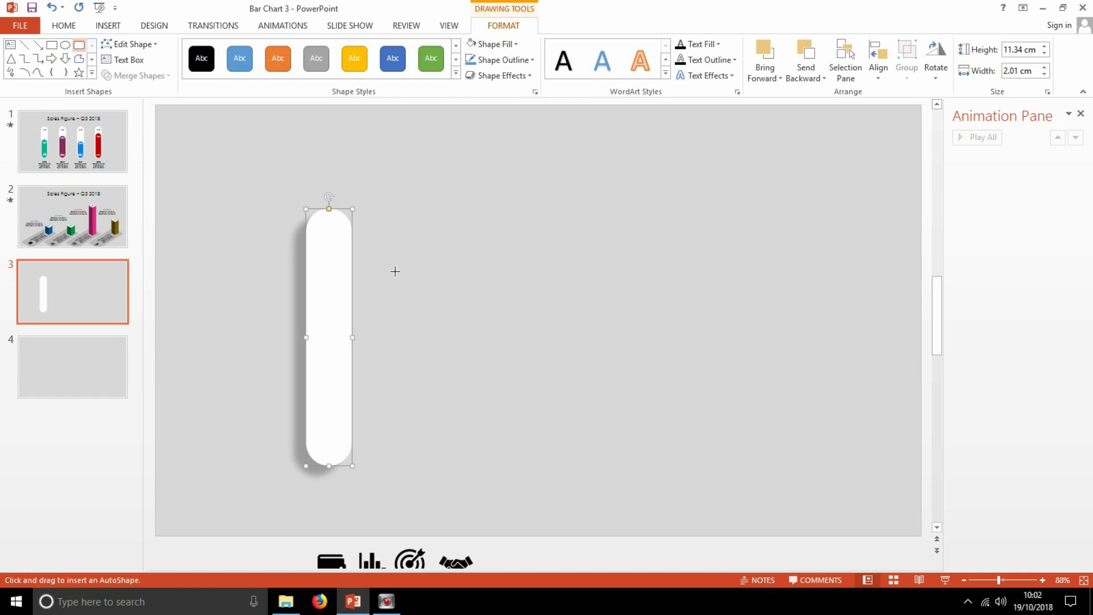
pyautogui.moveTo(313, 301); pyautogui.dragTo(344, 454)
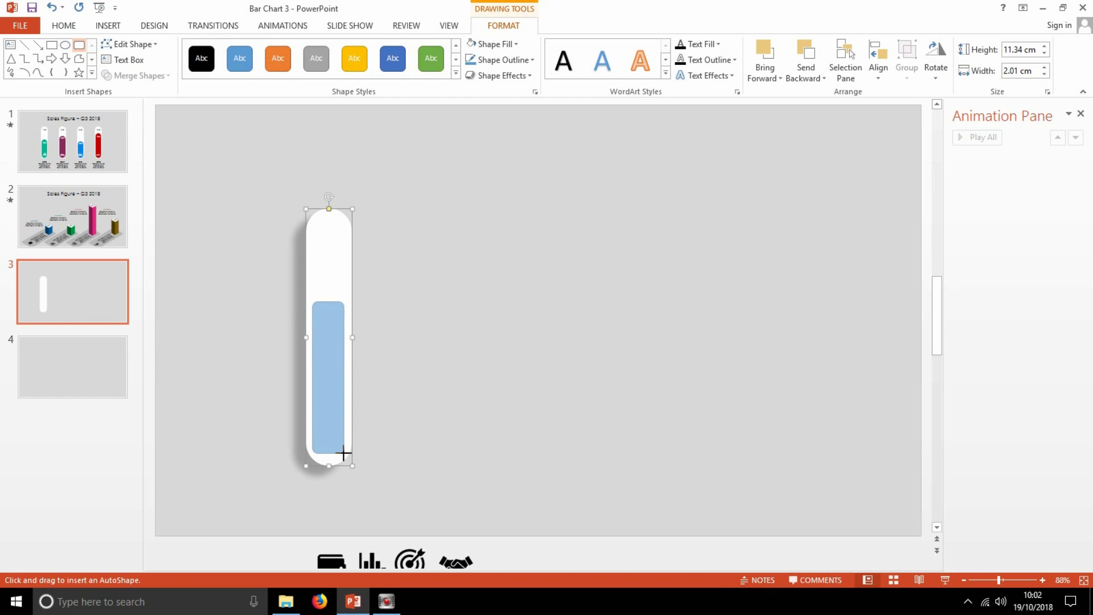
pyautogui.moveTo(317, 302); pyautogui.dragTo(338, 311)
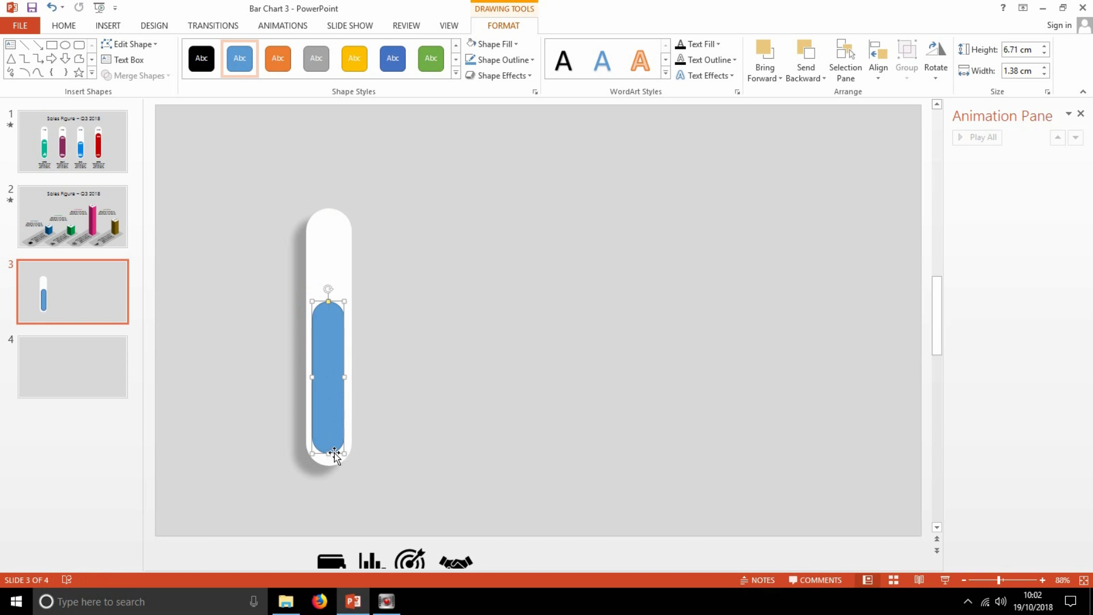
pyautogui.moveTo(343, 377); pyautogui.dragTo(307, 378)
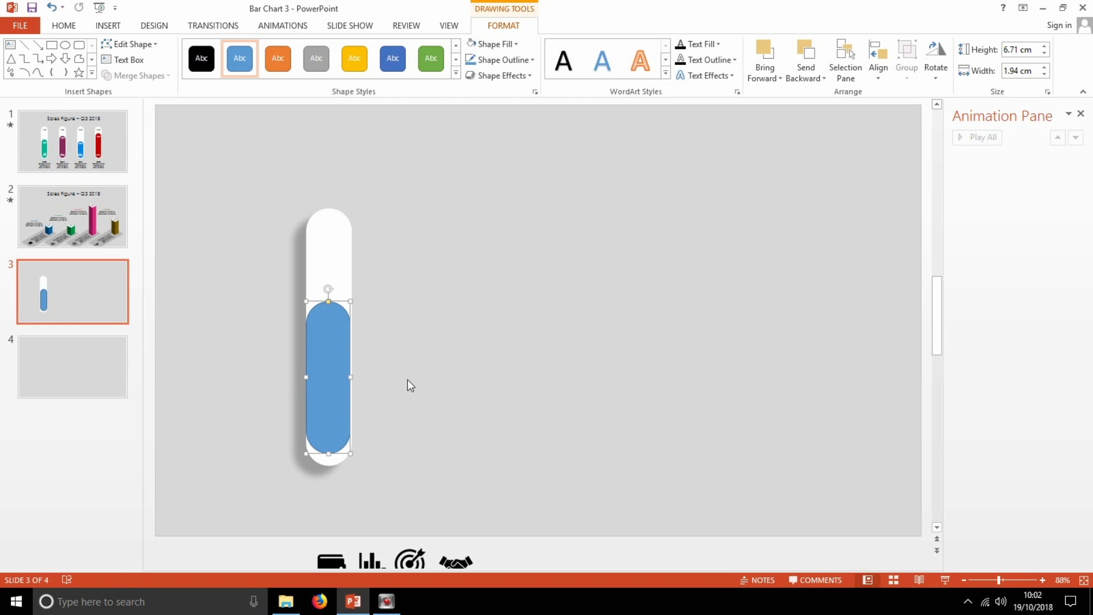
pyautogui.hotkey('shift', 'Left')
pyautogui.hotkey('shift', 'Left')
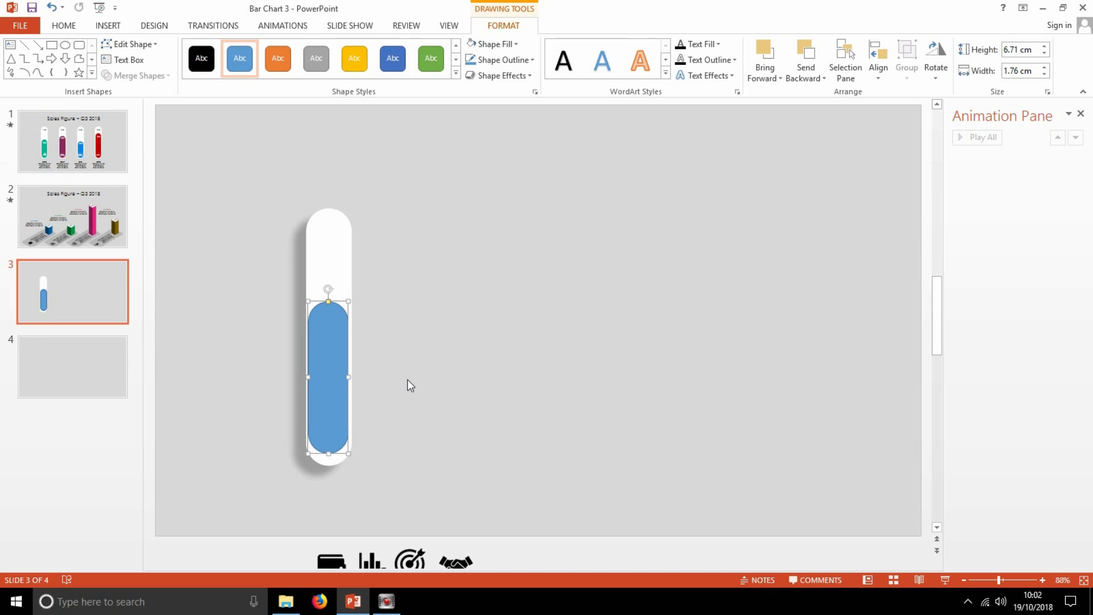
pyautogui.moveTo(325, 409); pyautogui.dragTo(326, 413)
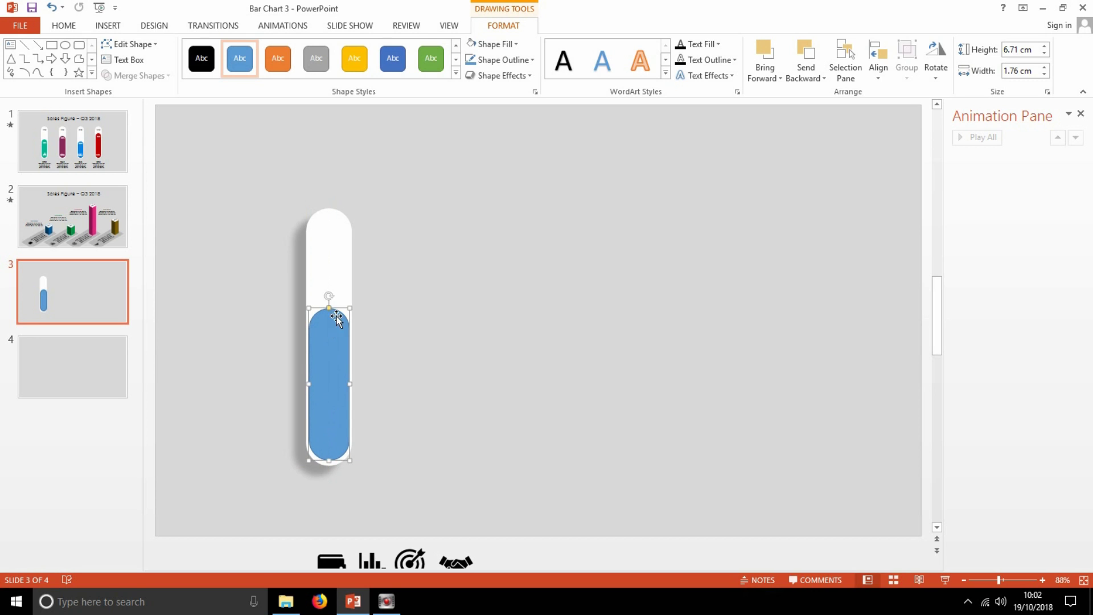
pyautogui.keyDown('shift'); pyautogui.click(332, 272); pyautogui.keyUp('shift')
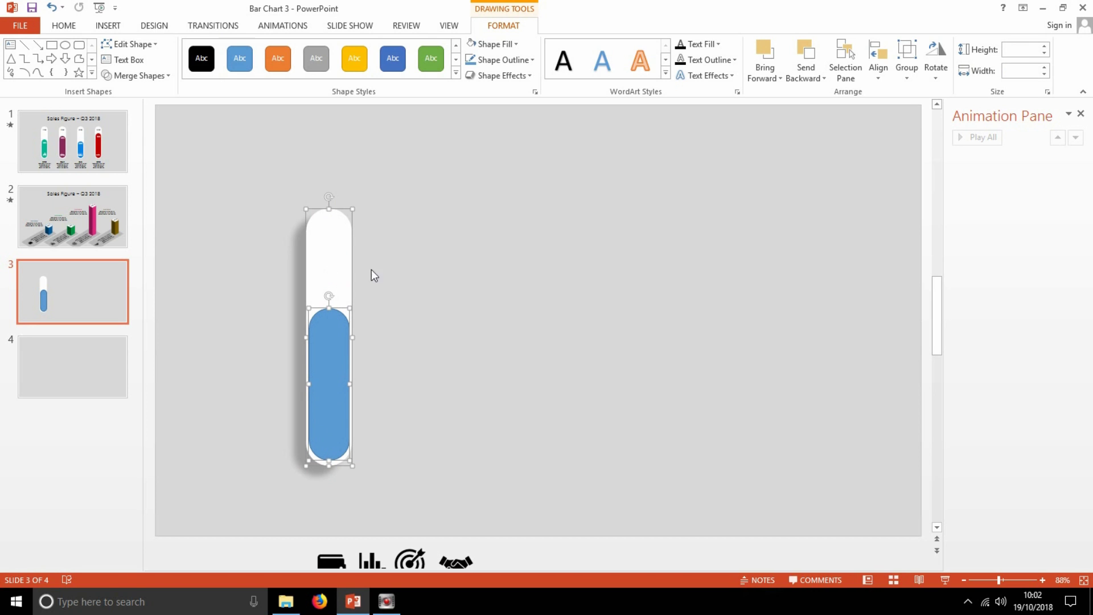
pyautogui.click(398, 252)
# Step: Add a text box beside the capsule reading '1 M' in Century Gothic
pyautogui.click(576, 45)
pyautogui.moveTo(408, 242); pyautogui.dragTo(476, 294)
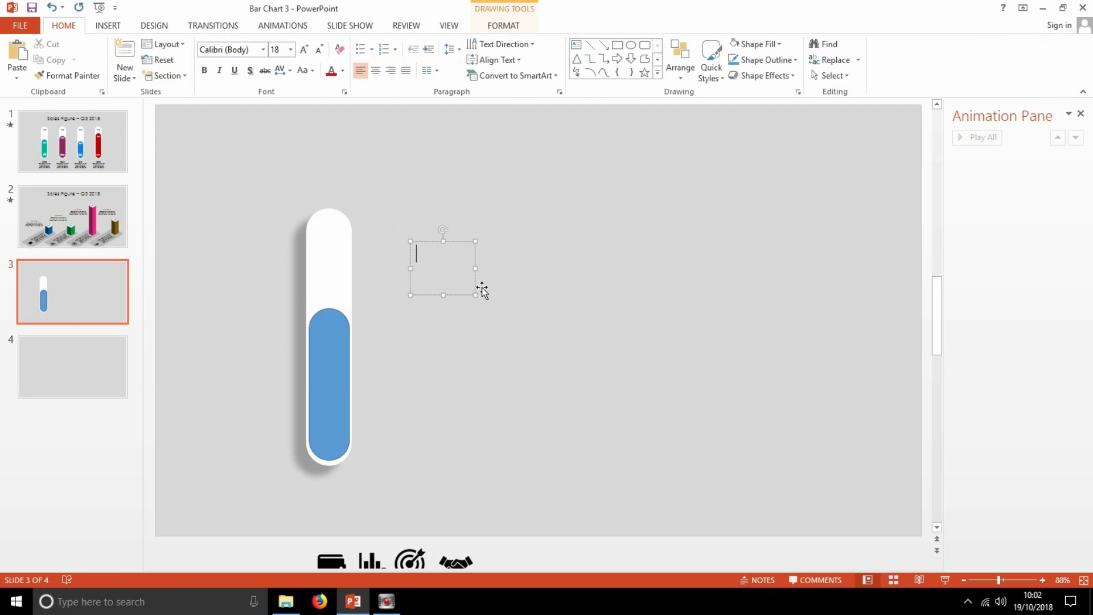
pyautogui.write('1 M')
pyautogui.hotkey('ctrl', 'a')
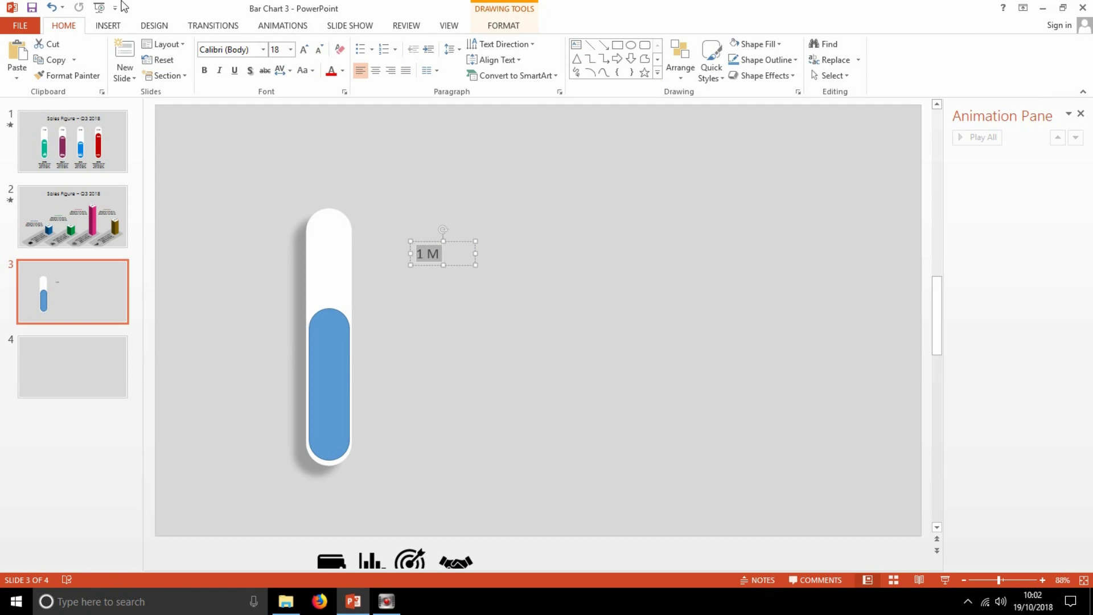
pyautogui.click(263, 49)
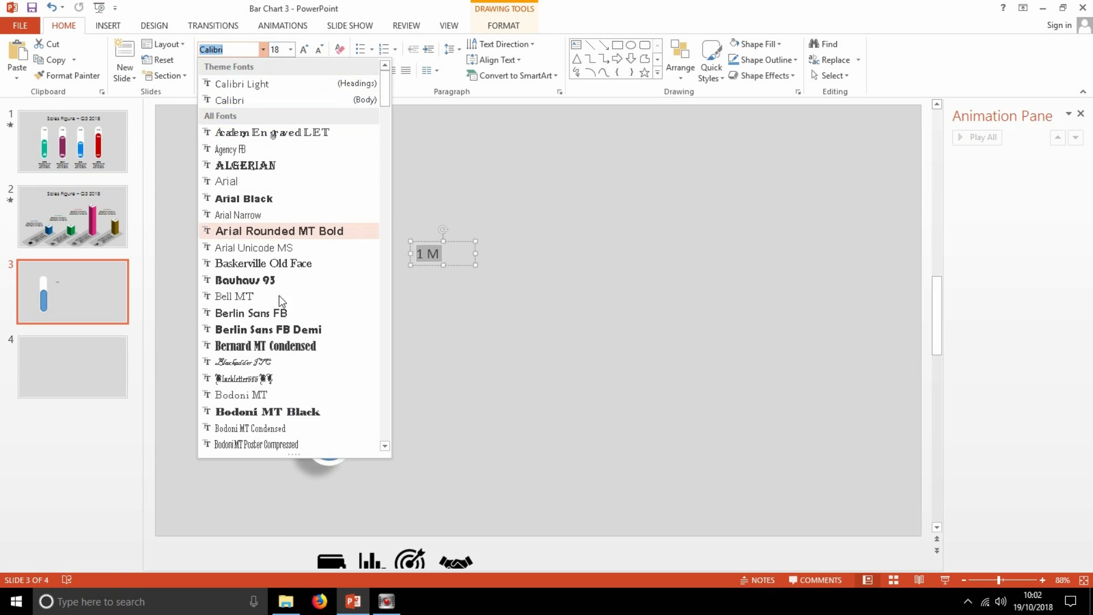
pyautogui.scroll(-5, 279, 320)
pyautogui.scroll(-2, 279, 318)
pyautogui.scroll(-2, 278, 318)
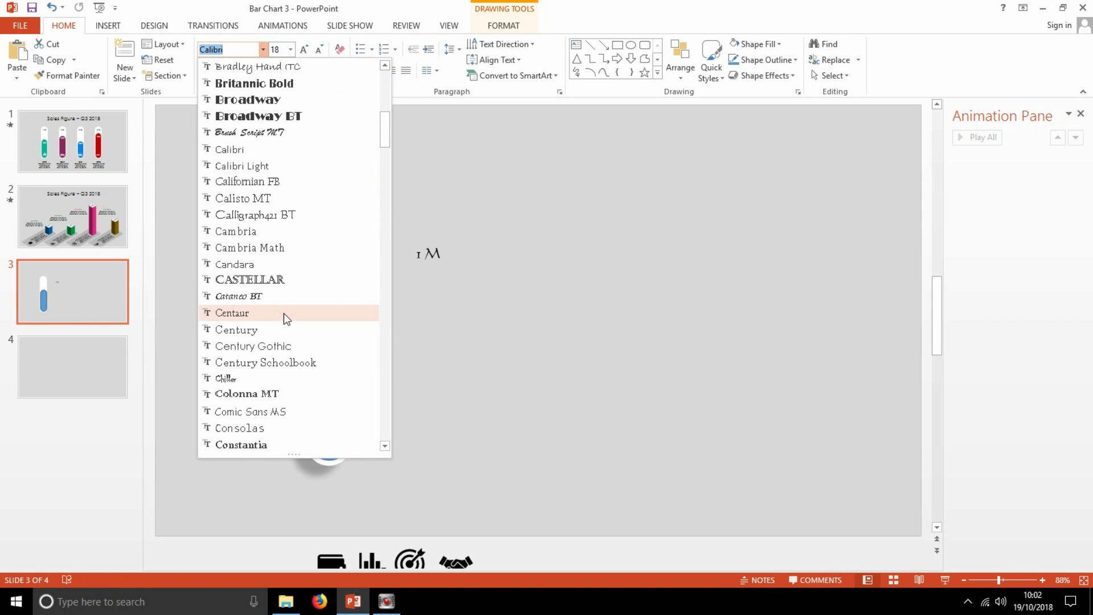
pyautogui.click(267, 346)
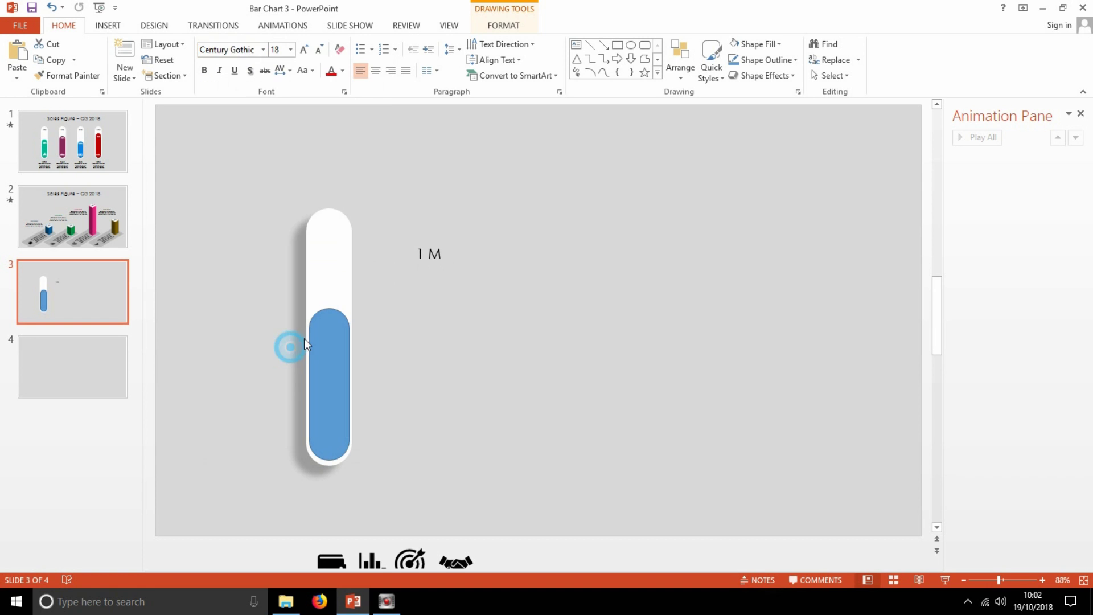
# Step: Place the '1 M' label at the capsule's top, make it bold, and narrow it
pyautogui.moveTo(429, 243); pyautogui.dragTo(331, 220)
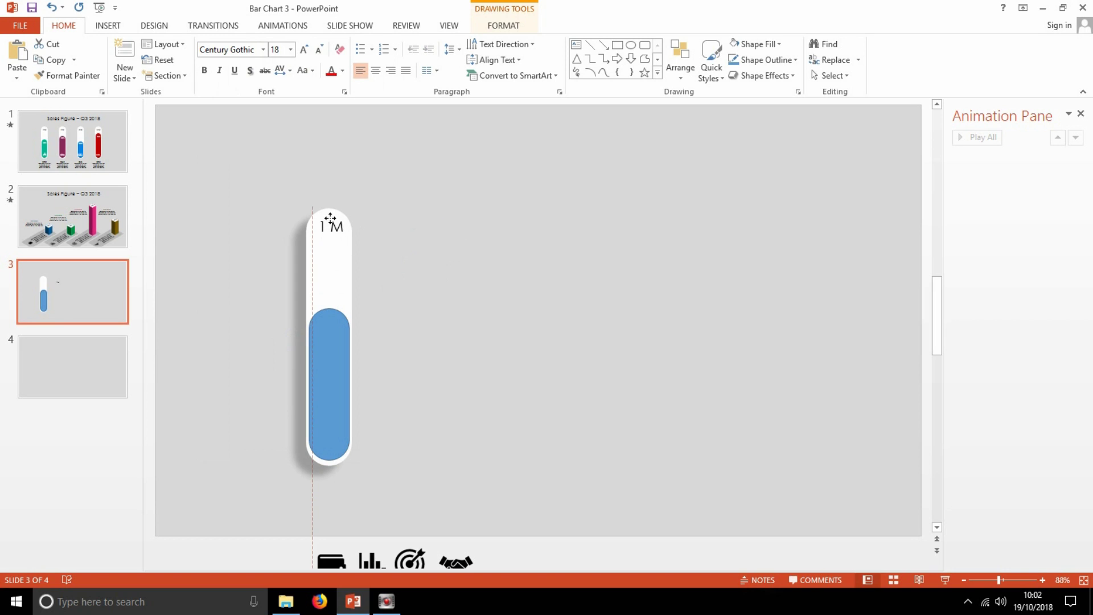
pyautogui.tripleClick(332, 224)
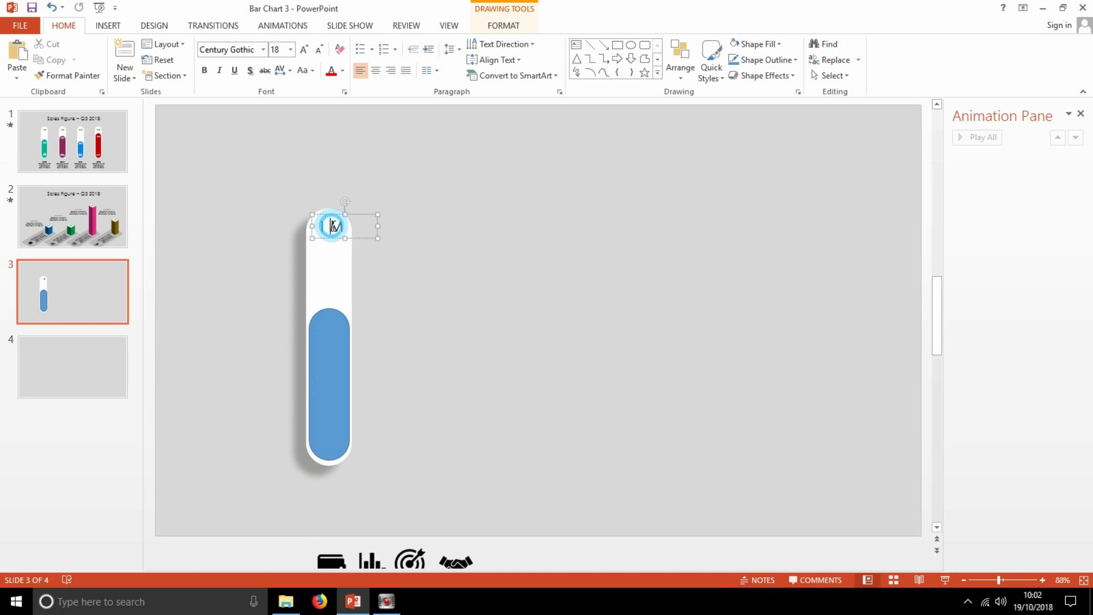
pyautogui.hotkey('ctrl', 'b')
pyautogui.moveTo(375, 226); pyautogui.dragTo(308, 226)
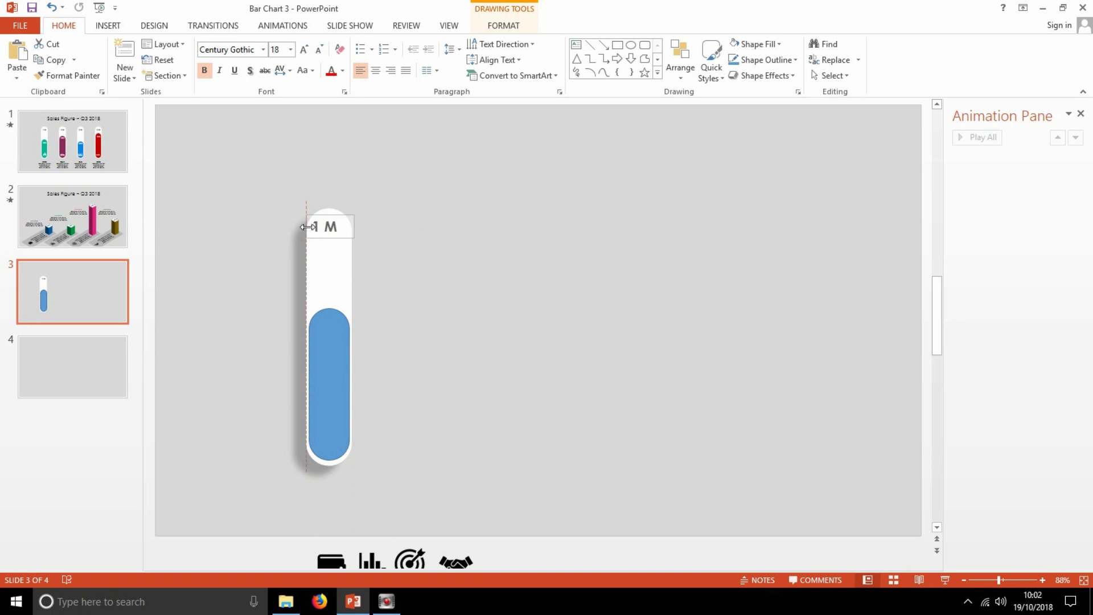
# Step: Copy the label into the blue capsule as a centred white '50%'
pyautogui.click(325, 226)
pyautogui.click(323, 238)
pyautogui.moveTo(322, 238); pyautogui.dragTo(326, 339)
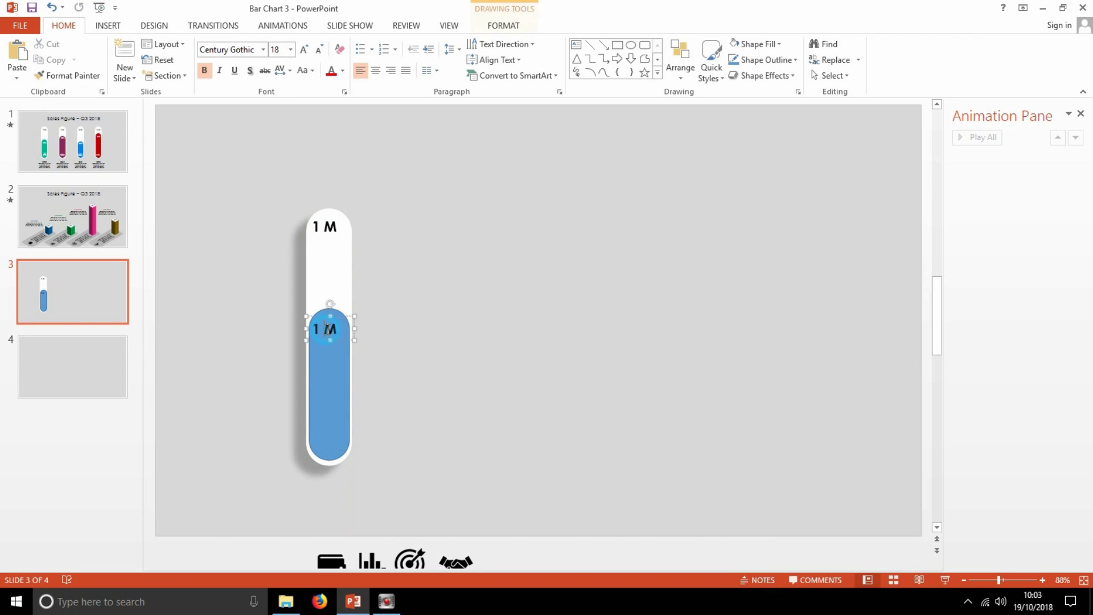
pyautogui.write('50%')
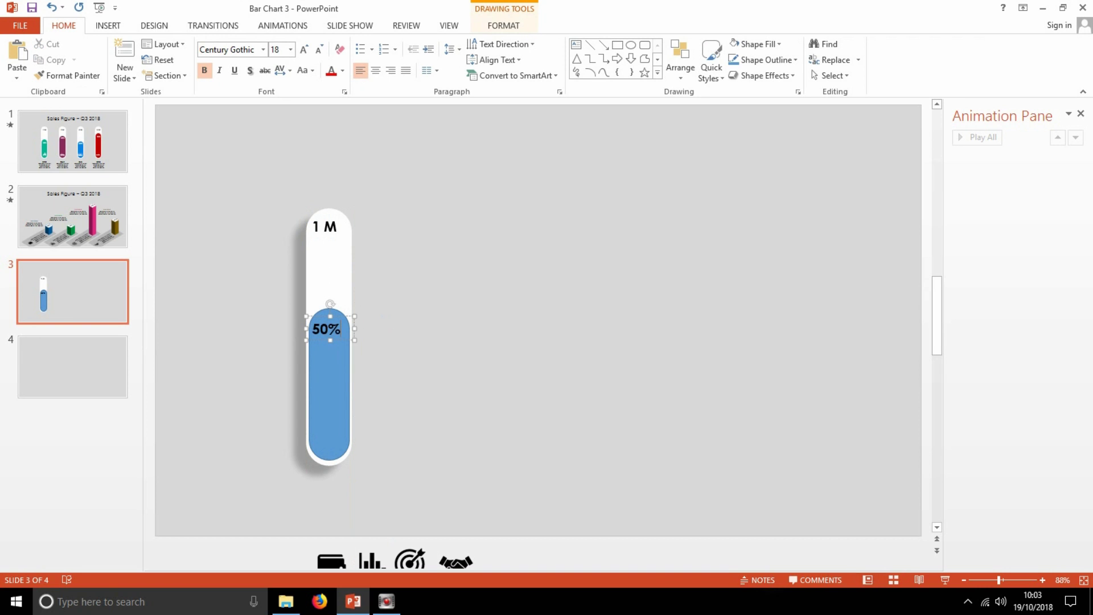
pyautogui.click(375, 70)
pyautogui.click(343, 70)
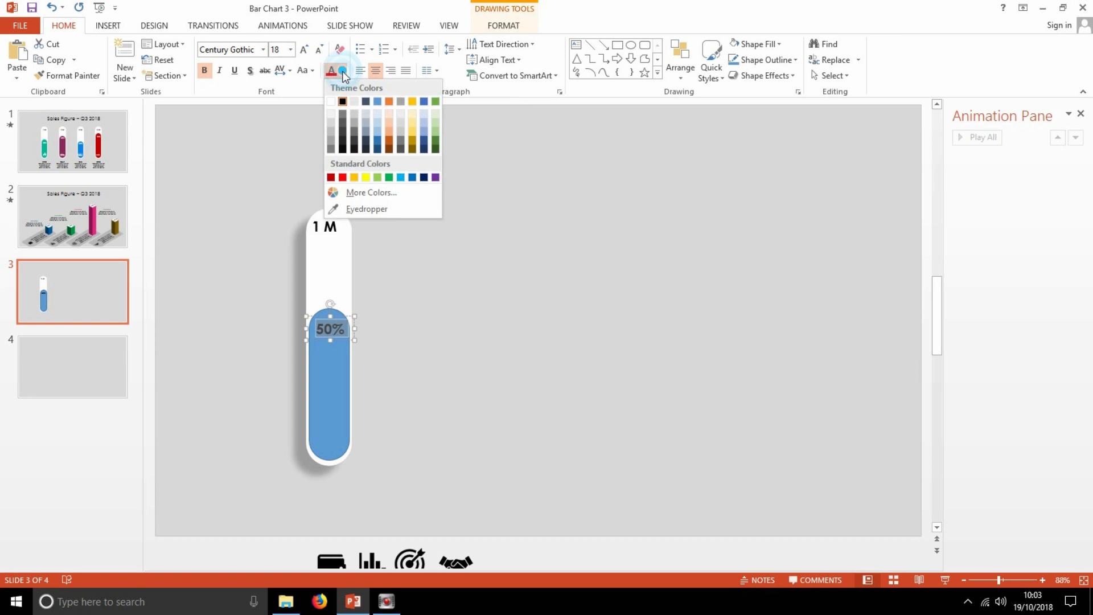
pyautogui.click(341, 104)
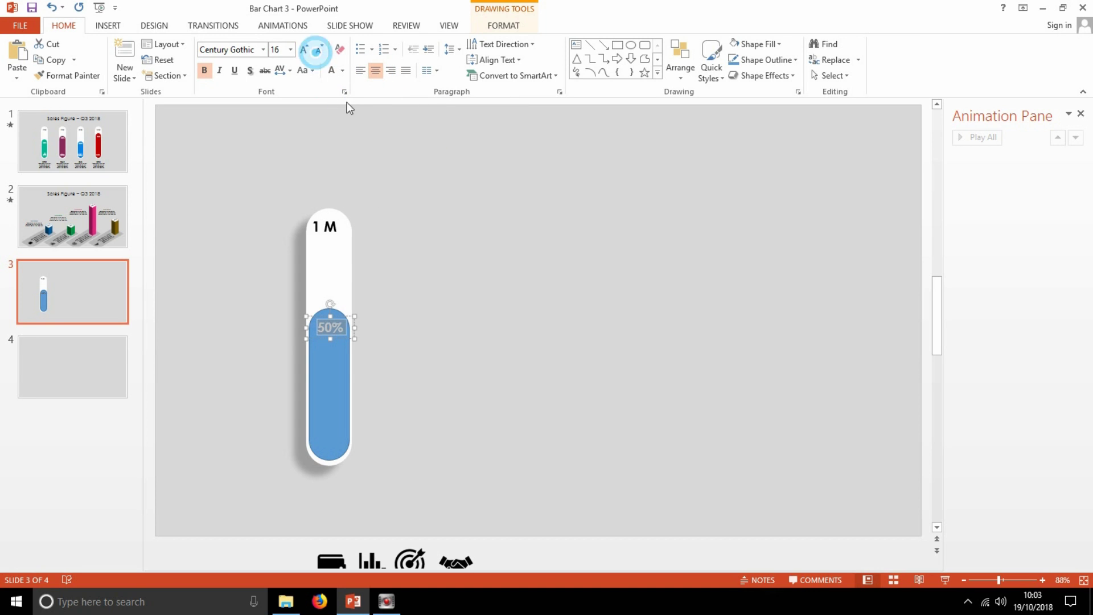
# Step: Centre the '1 M' text, lower the 50% label, and shorten the blue capsule from its top
pyautogui.tripleClick(328, 226)
pyautogui.click(376, 70)
pyautogui.click(330, 327)
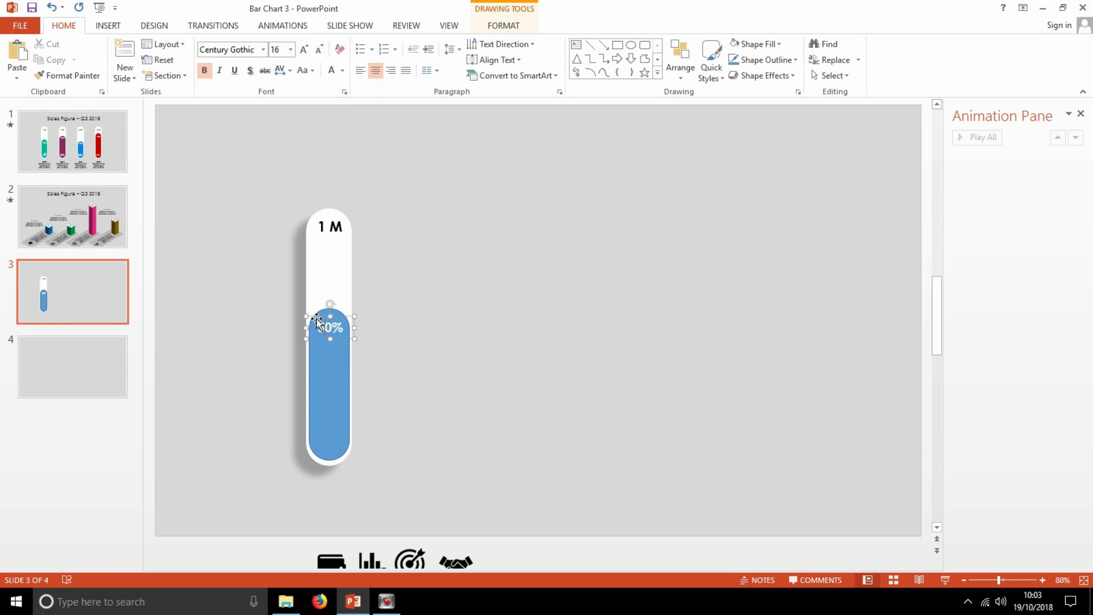
pyautogui.moveTo(317, 319); pyautogui.dragTo(319, 337)
pyautogui.click(329, 311)
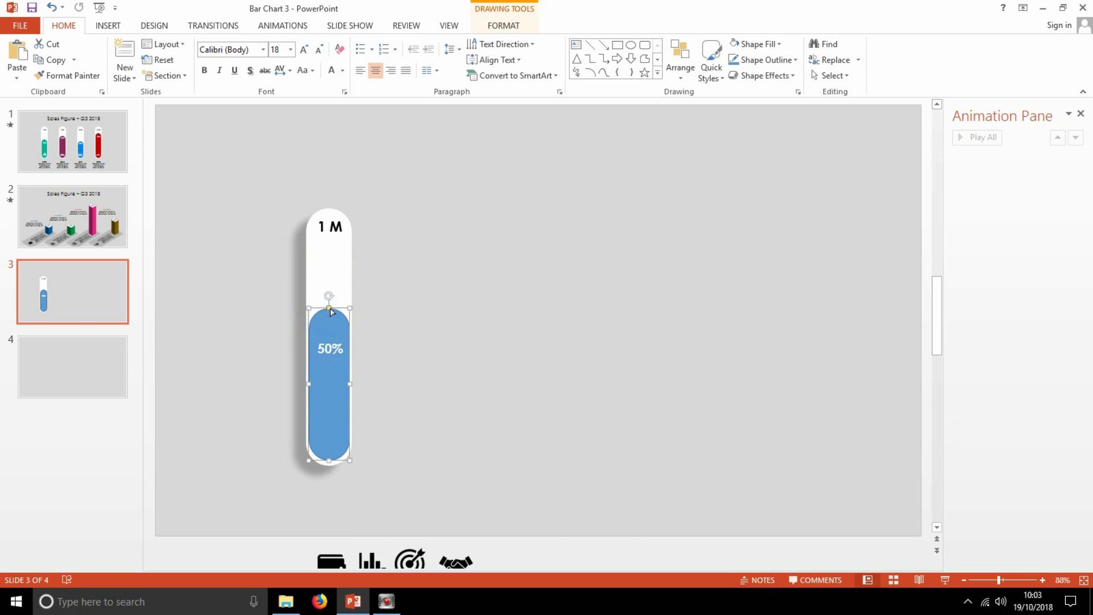
pyautogui.moveTo(348, 308); pyautogui.dragTo(347, 332)
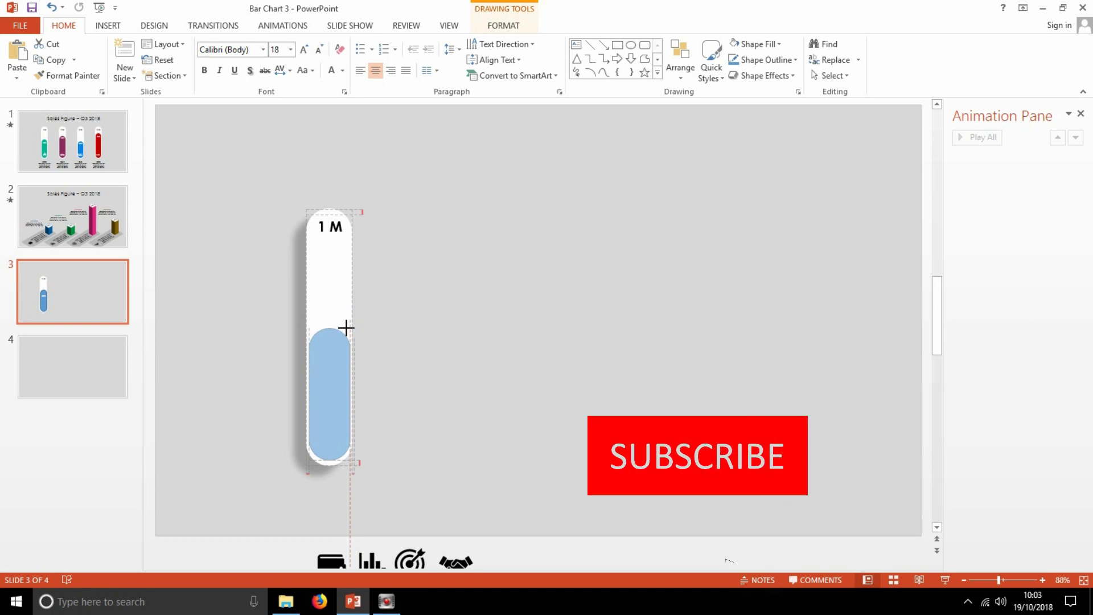
# Step: Bring the three vehicle icons onto the slide and set the bike icon inside the blue bar
pyautogui.click(399, 310)
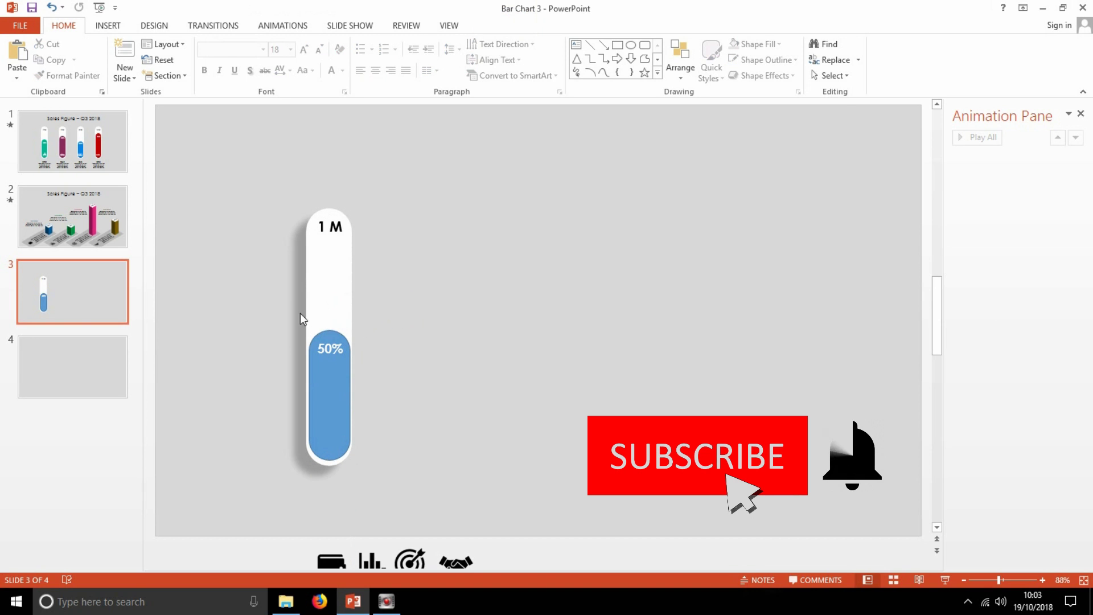
pyautogui.scroll(-2, 310, 276)
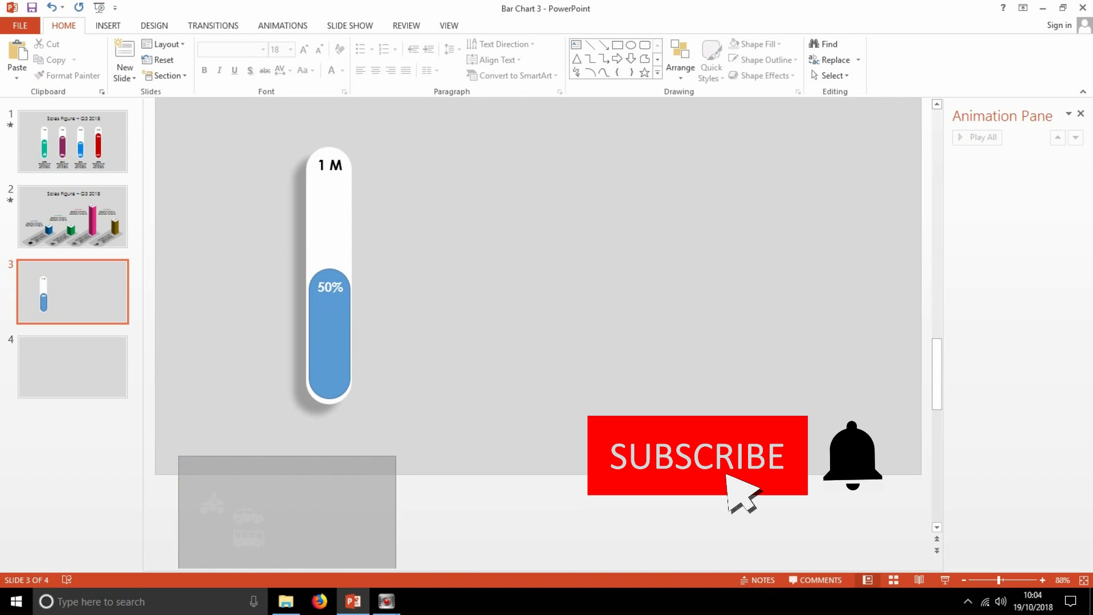
pyautogui.moveTo(183, 468); pyautogui.dragTo(396, 569)
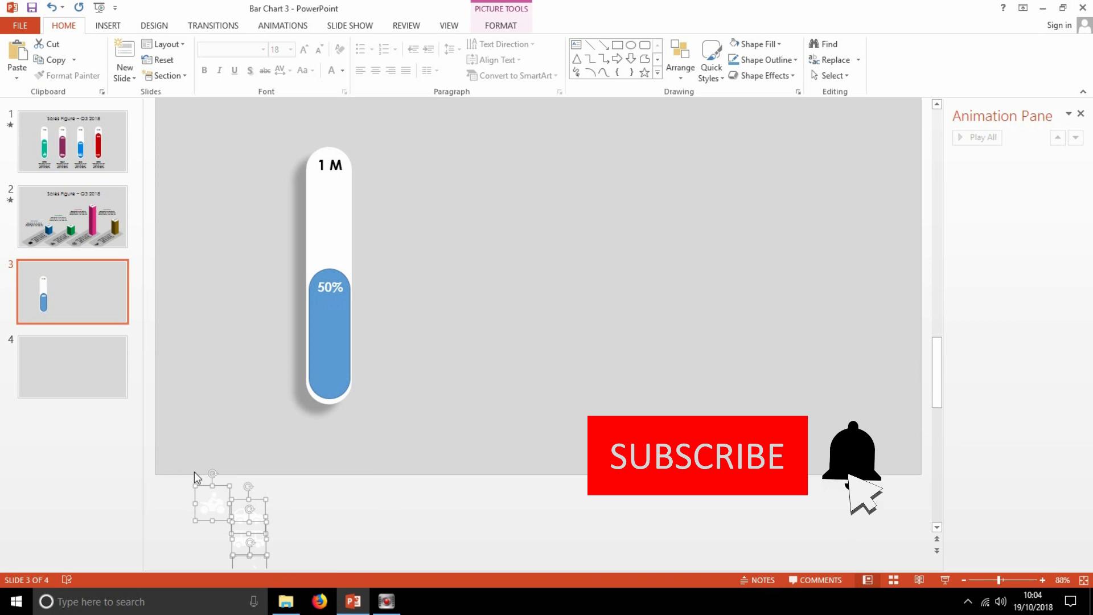
pyautogui.moveTo(198, 491); pyautogui.dragTo(188, 370)
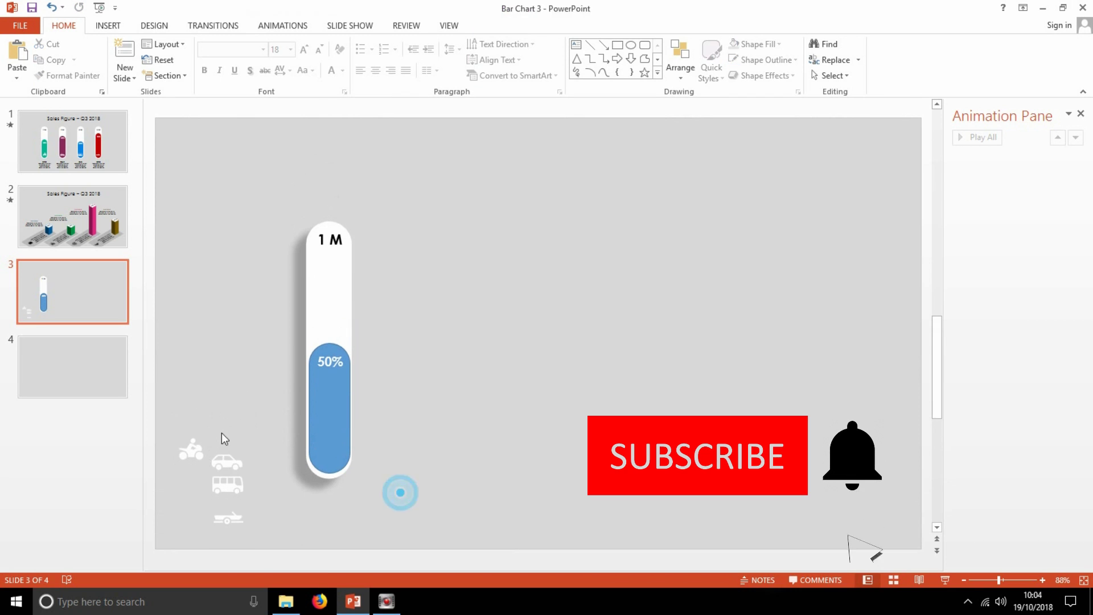
pyautogui.click(400, 490)
pyautogui.moveTo(194, 444); pyautogui.dragTo(331, 445)
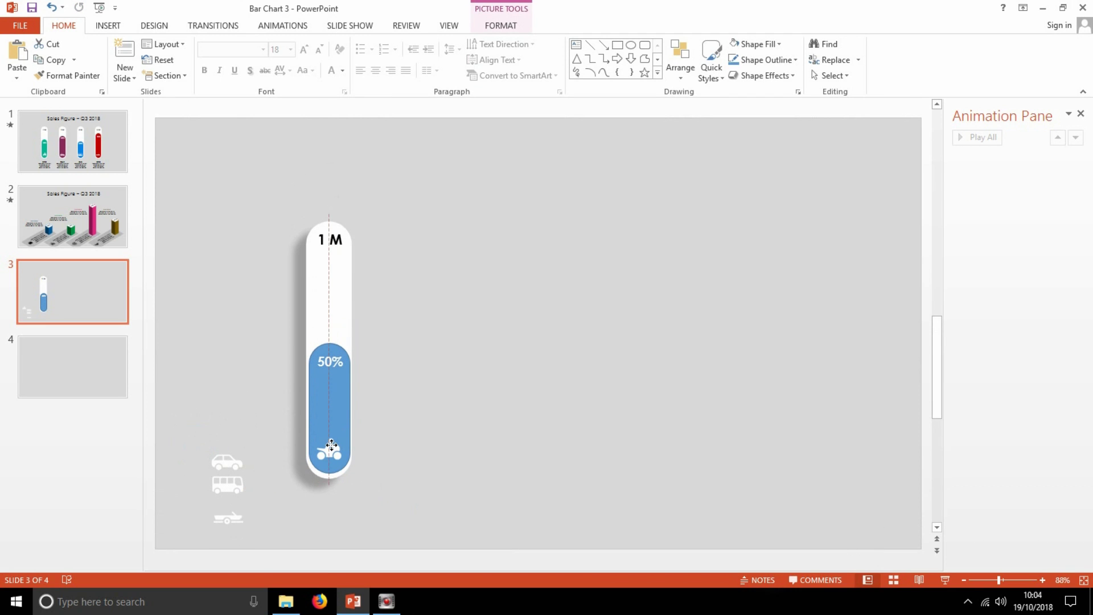
# Step: Copy the BIKE caption from slide 1 and paste it onto slide 3
pyautogui.click(71, 162)
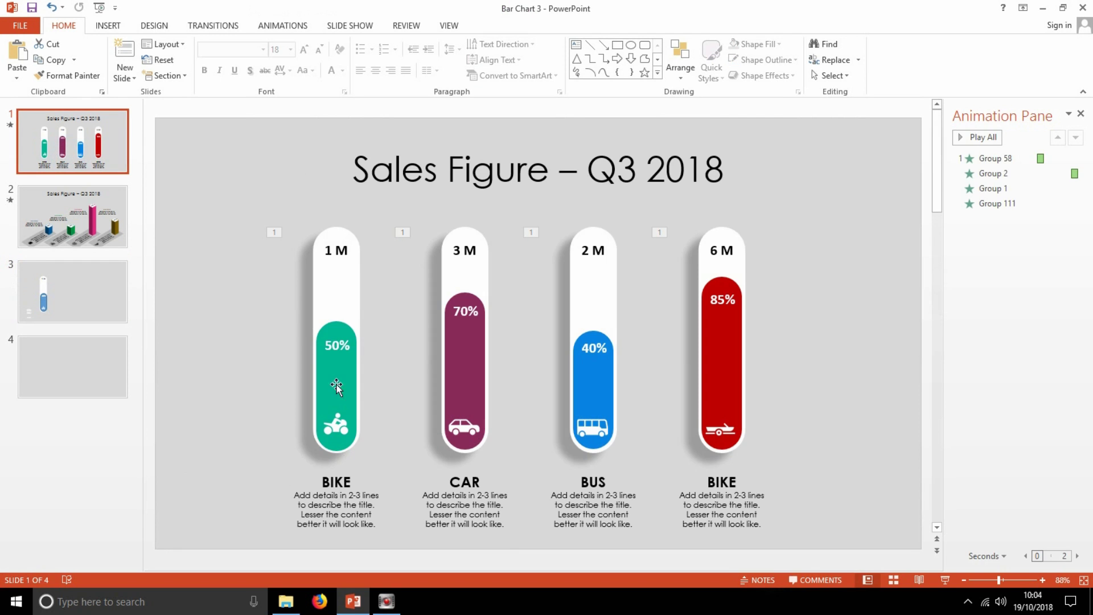
pyautogui.click(318, 473)
pyautogui.click(310, 469)
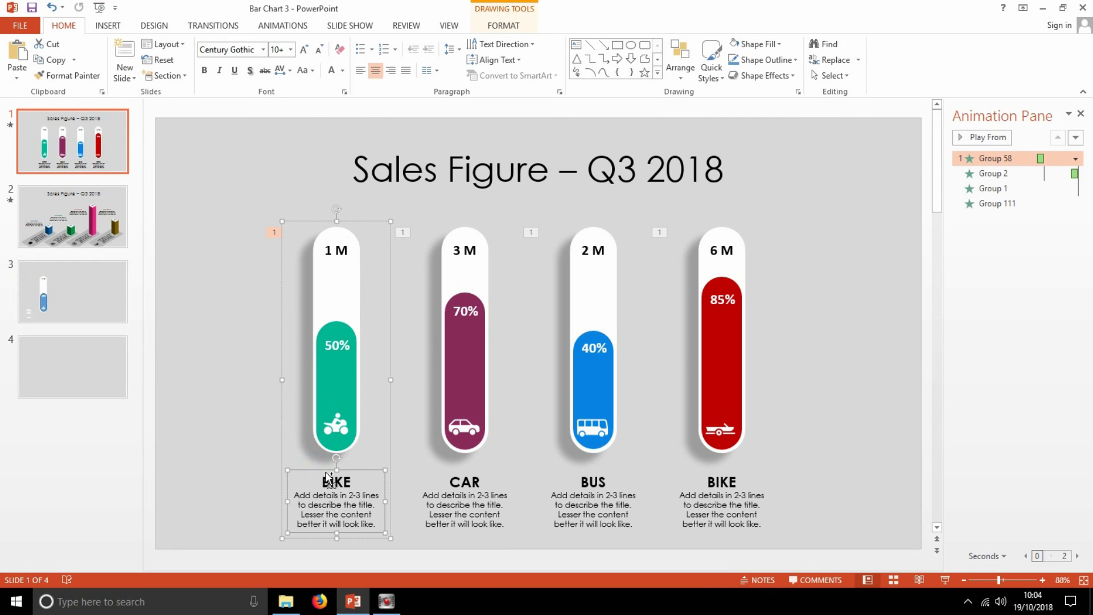
pyautogui.click(74, 285)
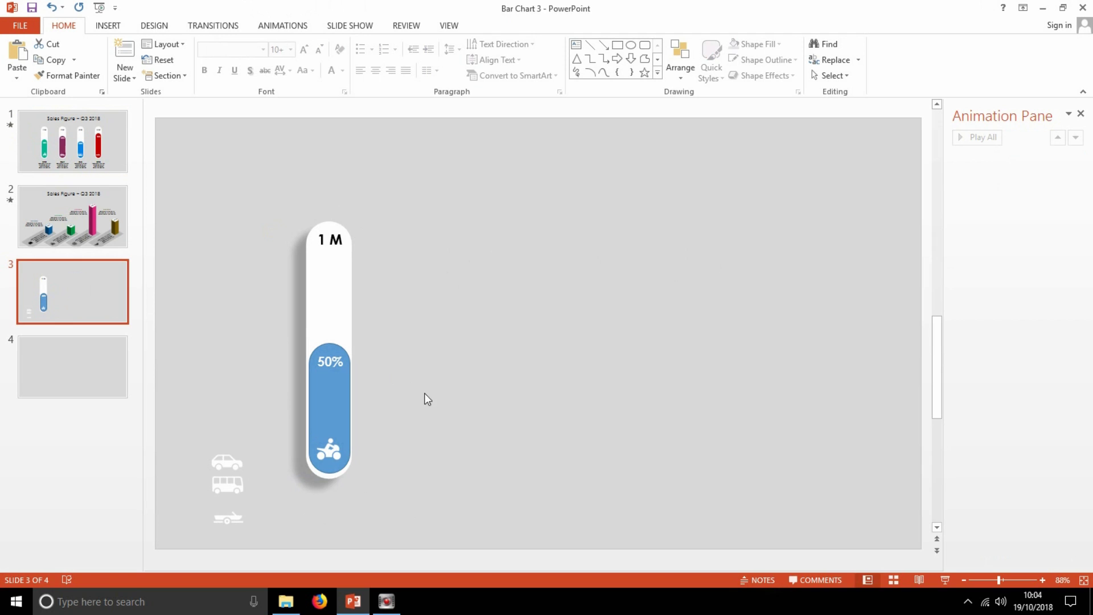
pyautogui.hotkey('ctrl', 'v')
# Step: Place the BIKE caption under the bar and centre-align it with the bar, labels and icon
pyautogui.moveTo(354, 472); pyautogui.dragTo(342, 478)
pyautogui.moveTo(267, 201); pyautogui.dragTo(428, 507)
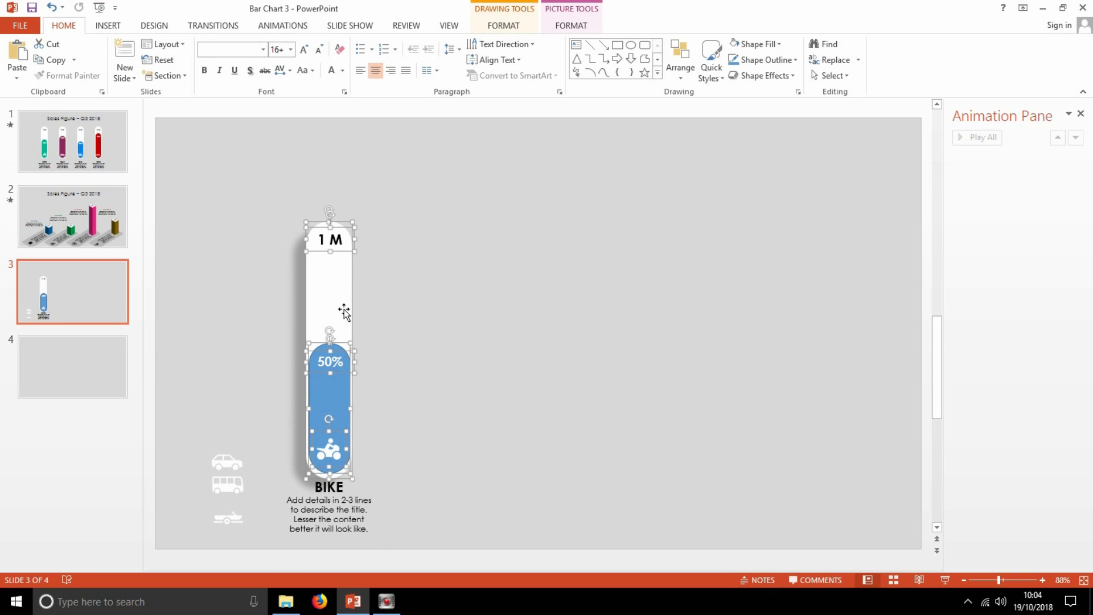
pyautogui.moveTo(344, 308); pyautogui.dragTo(343, 298)
pyautogui.keyDown('shift'); pyautogui.click(333, 501); pyautogui.keyUp('shift')
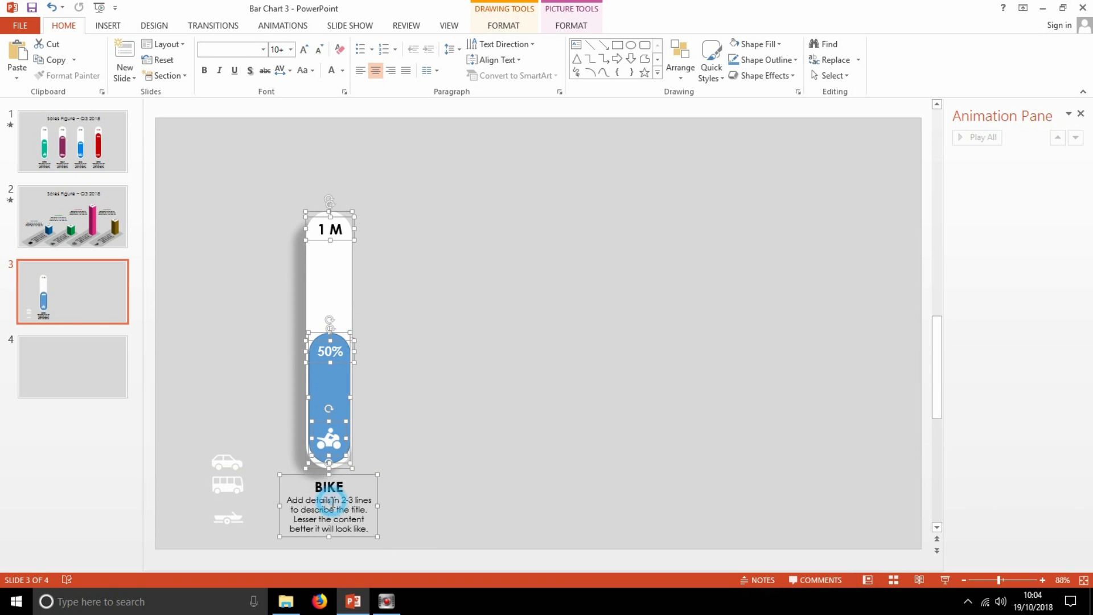
pyautogui.click(680, 66)
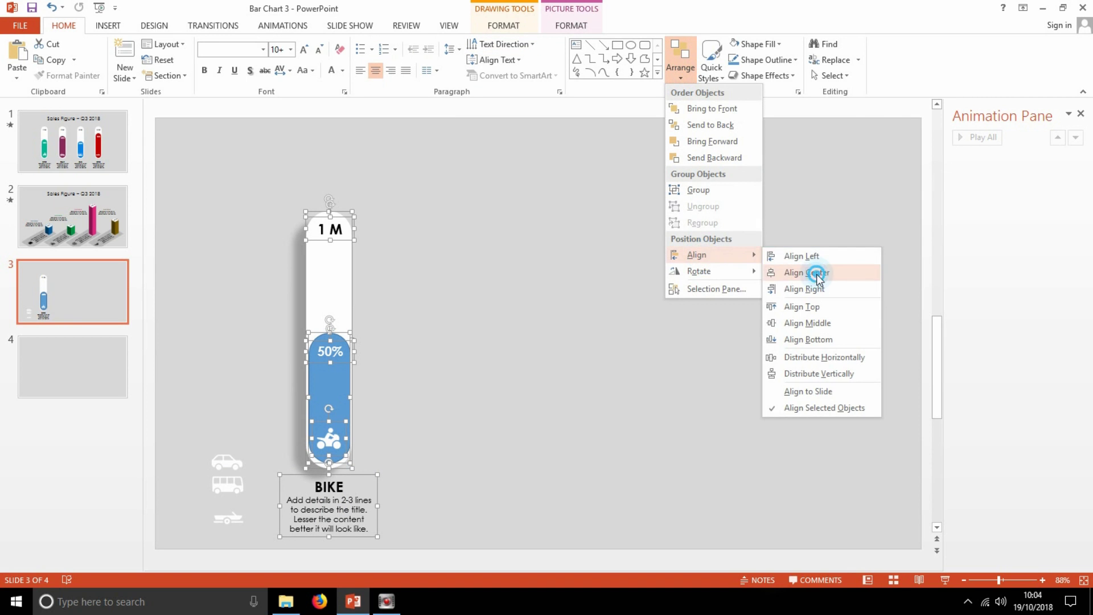
pyautogui.moveTo(696, 254)
pyautogui.click(811, 271)
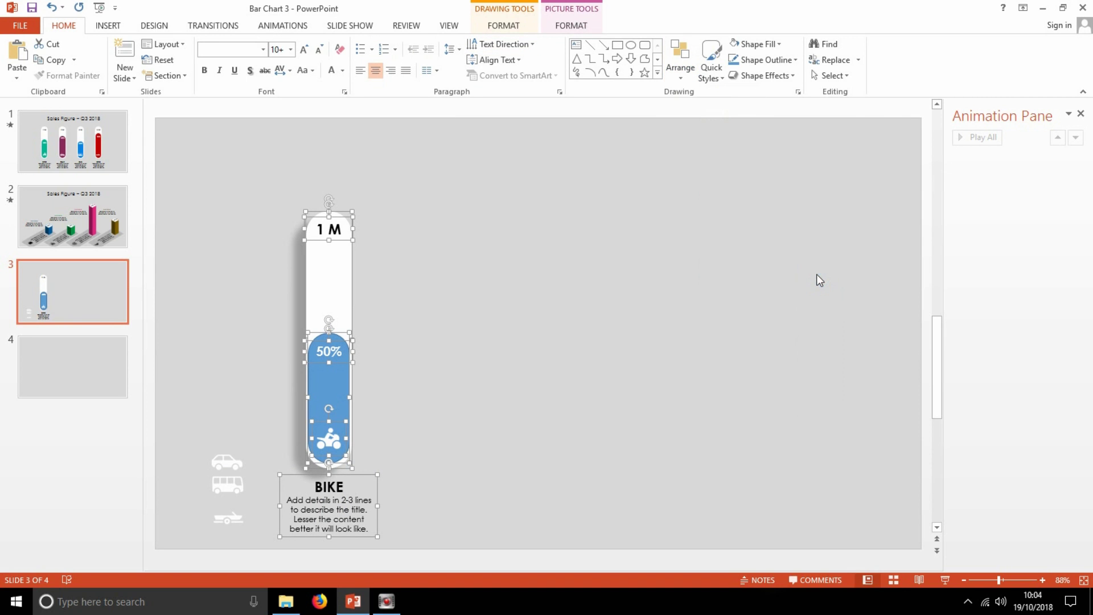
# Step: Select both the white and blue bar shapes for formatting
pyautogui.click(387, 261)
pyautogui.click(329, 393)
pyautogui.keyDown('shift'); pyautogui.click(326, 288); pyautogui.keyUp('shift')
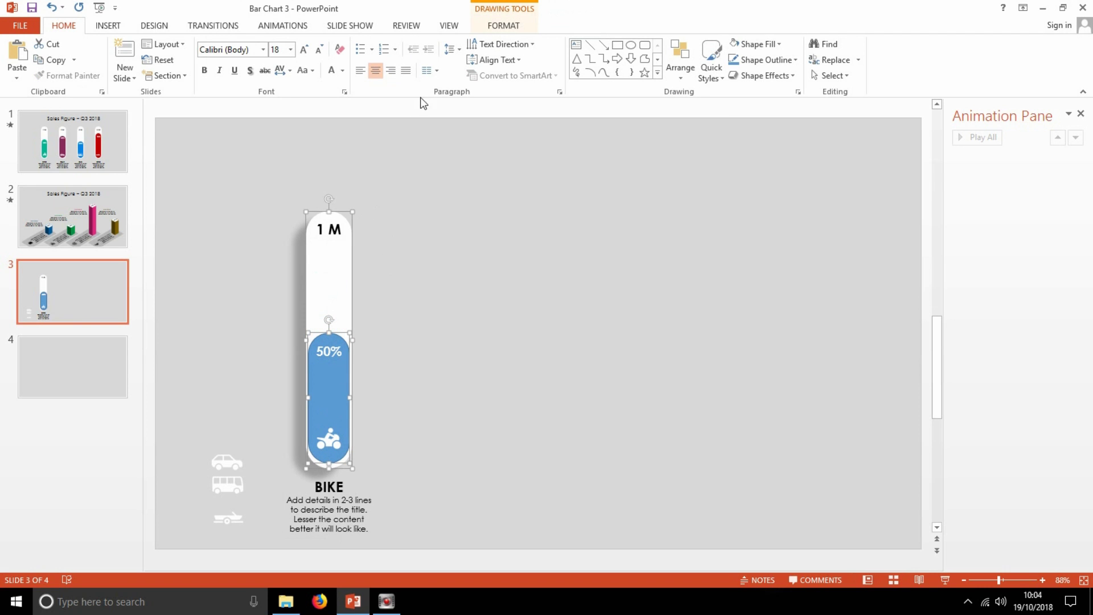
pyautogui.click(500, 25)
# Step: Remove the outlines from both bars and nudge the blue bar slightly down
pyautogui.click(501, 59)
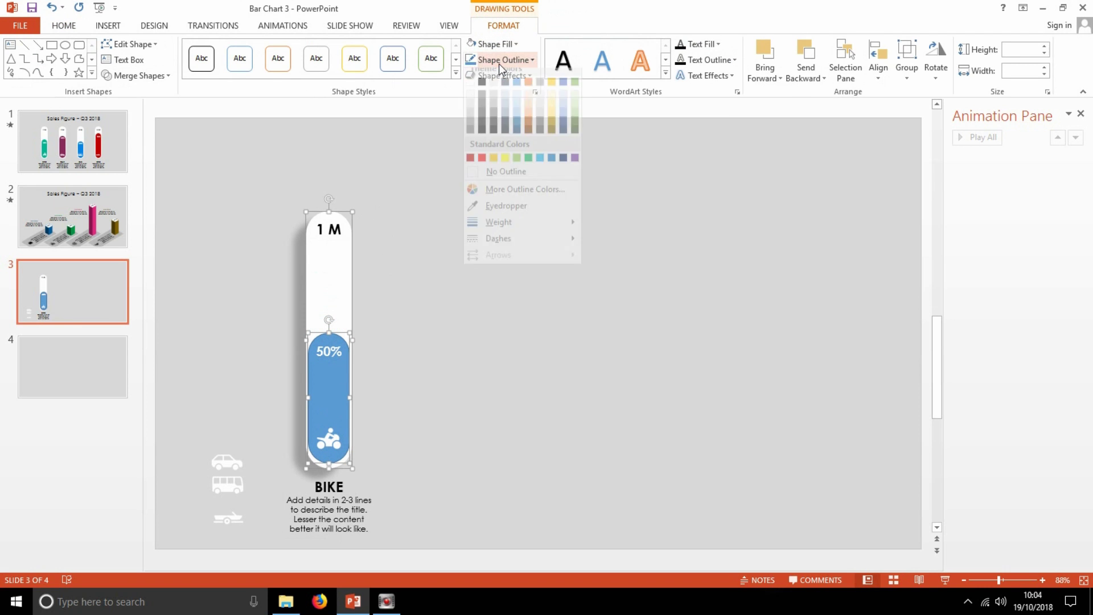
pyautogui.click(499, 181)
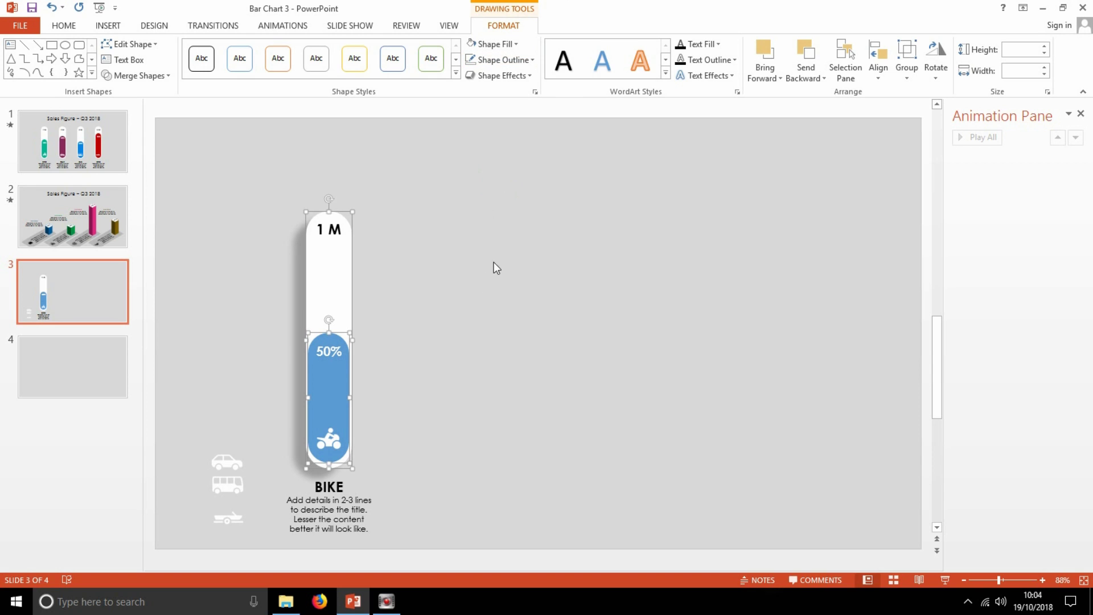
pyautogui.click(458, 371)
pyautogui.click(347, 397)
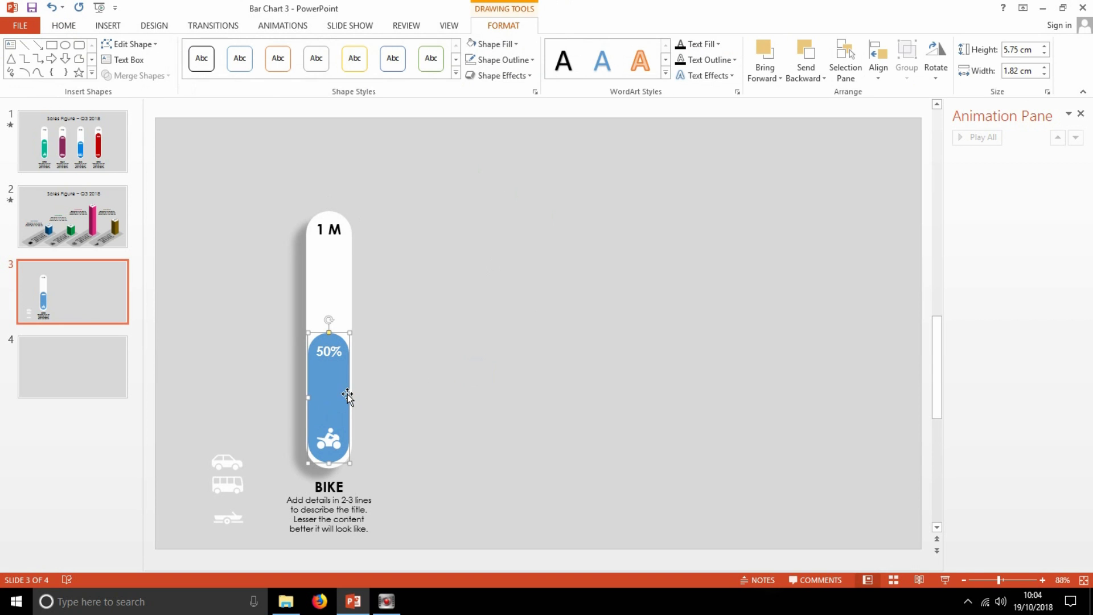
pyautogui.moveTo(340, 399); pyautogui.dragTo(339, 399)
pyautogui.press('Down')
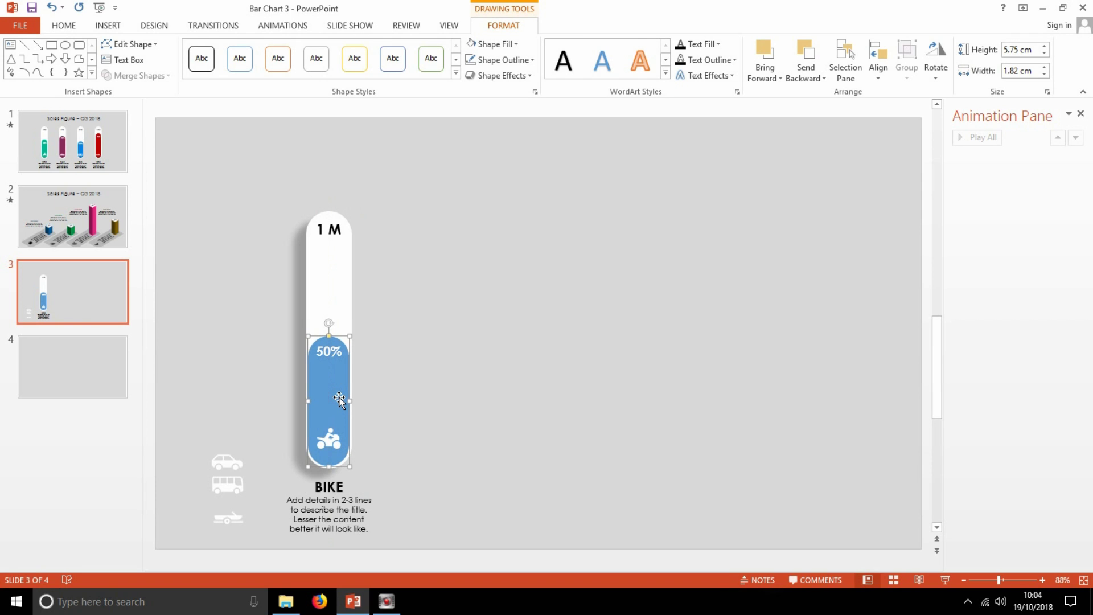
# Step: Group the bar, bike icon and BIKE caption, then drag a copy to the right
pyautogui.click(333, 443)
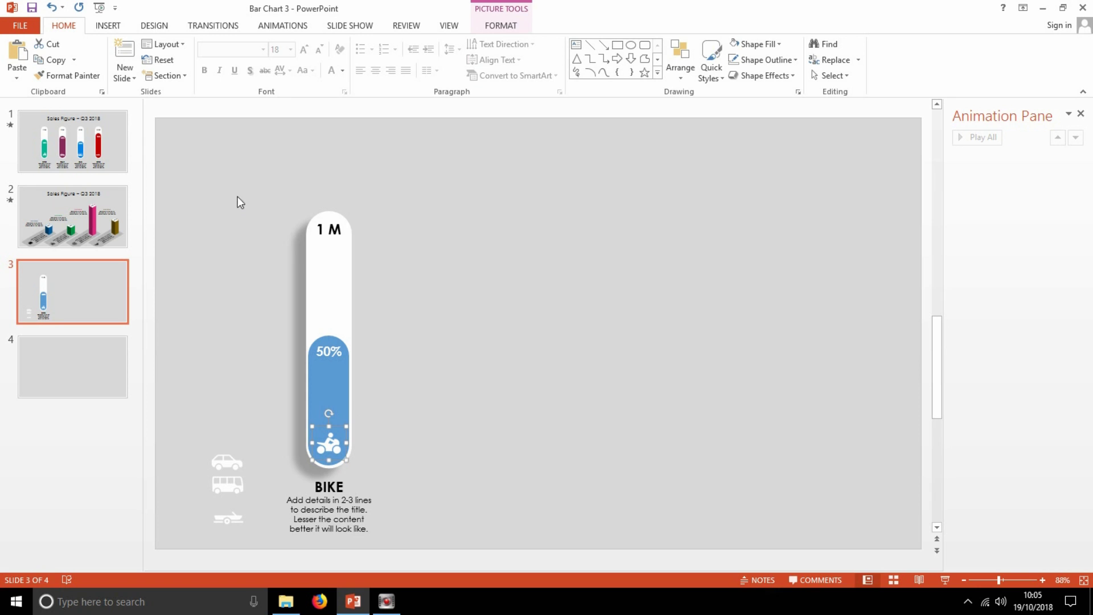
pyautogui.click(251, 183)
pyautogui.moveTo(247, 171); pyautogui.dragTo(444, 565)
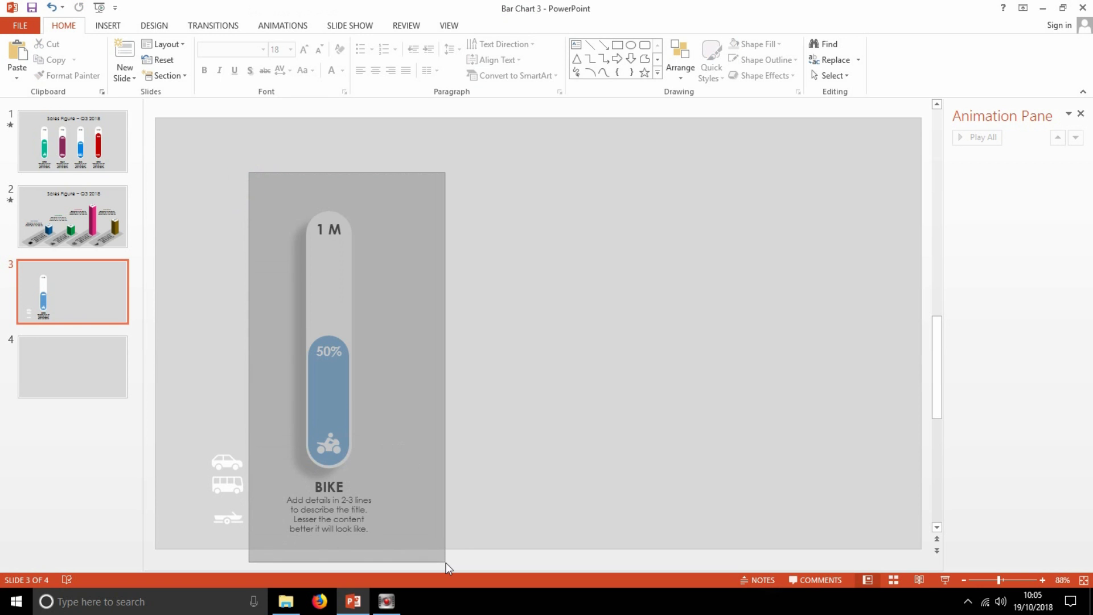
pyautogui.hotkey('ctrl', 'g')
pyautogui.moveTo(340, 396)
pyautogui.mouseDown()
pyautogui.moveTo(454, 377)
pyautogui.moveTo(638, 377)
pyautogui.mouseUp()
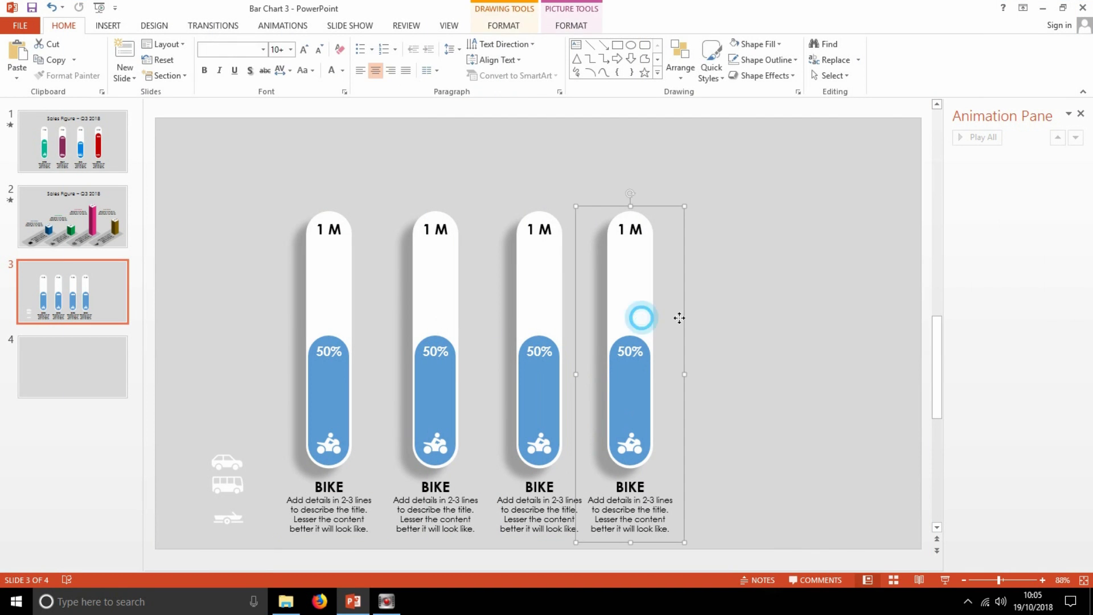
# Step: Move the fourth bar group right and distribute all four groups evenly across the slide
pyautogui.moveTo(640, 317); pyautogui.dragTo(722, 317)
pyautogui.keyDown('shift'); pyautogui.click(539, 296); pyautogui.keyUp('shift')
pyautogui.keyDown('shift'); pyautogui.click(416, 308); pyautogui.keyUp('shift')
pyautogui.keyDown('shift'); pyautogui.click(339, 300); pyautogui.keyUp('shift')
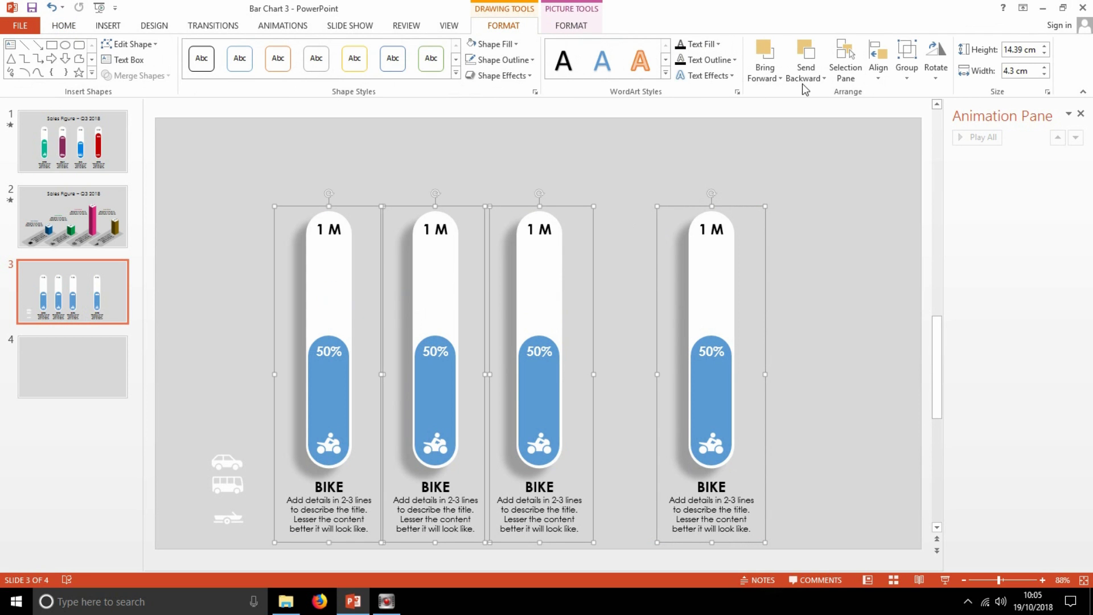
pyautogui.click(883, 84)
pyautogui.click(905, 191)
pyautogui.click(841, 312)
# Step: Fill the first group's inner bar green
pyautogui.click(330, 389)
pyautogui.click(330, 389)
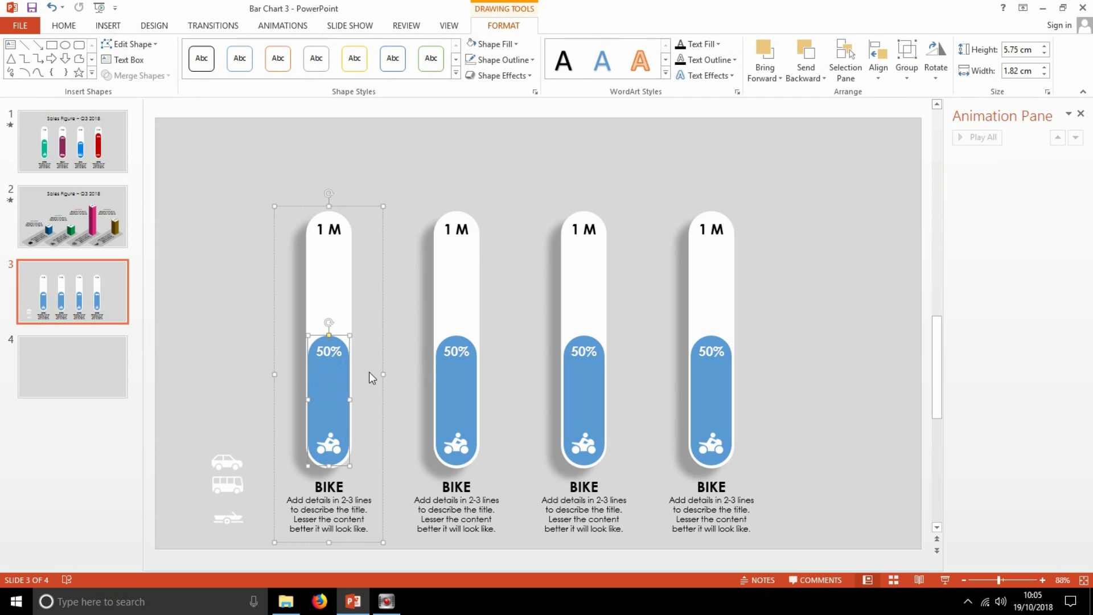
pyautogui.click(487, 40)
pyautogui.click(529, 155)
pyautogui.click(796, 259)
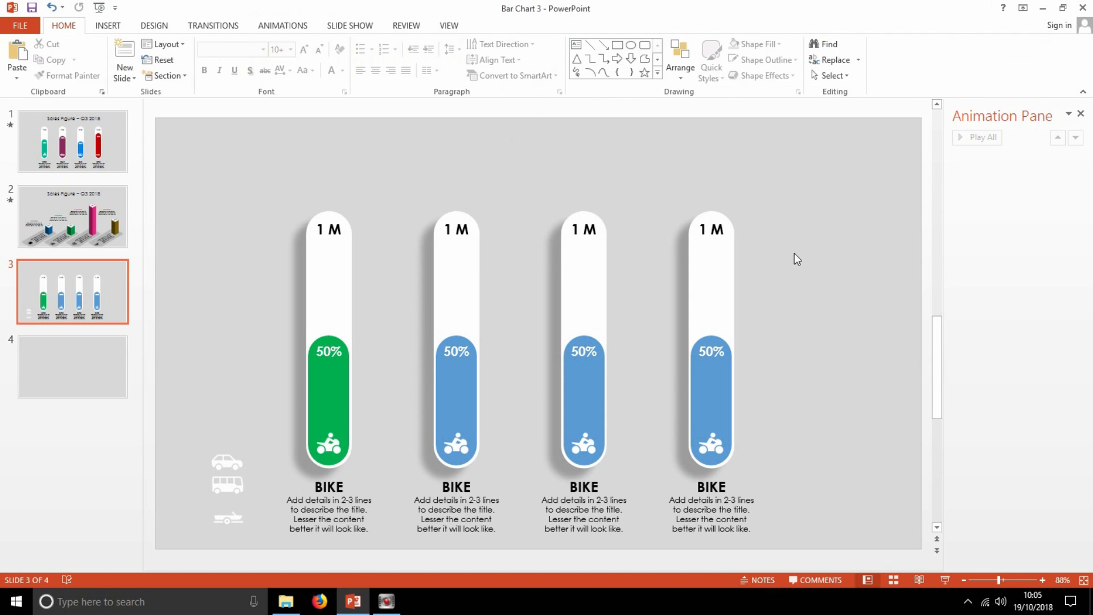
# Step: Fill the second bar purple, type 'BOAT' for a caption, and select the CAR bar's bike icon
pyautogui.click(467, 402)
pyautogui.click(458, 393)
pyautogui.click(503, 44)
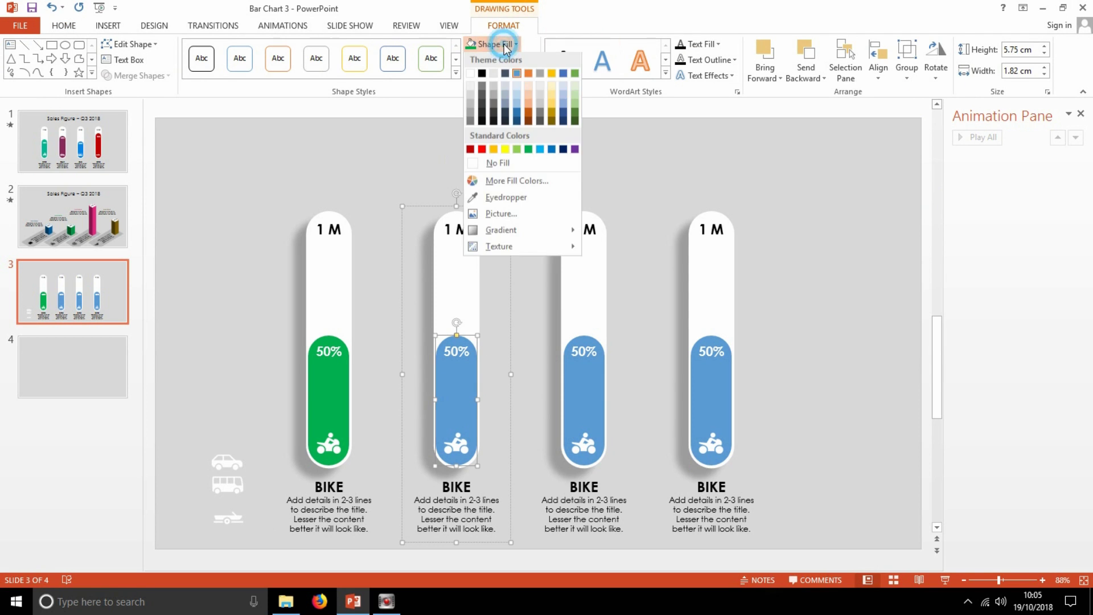
pyautogui.click(575, 151)
pyautogui.write('BOAT')
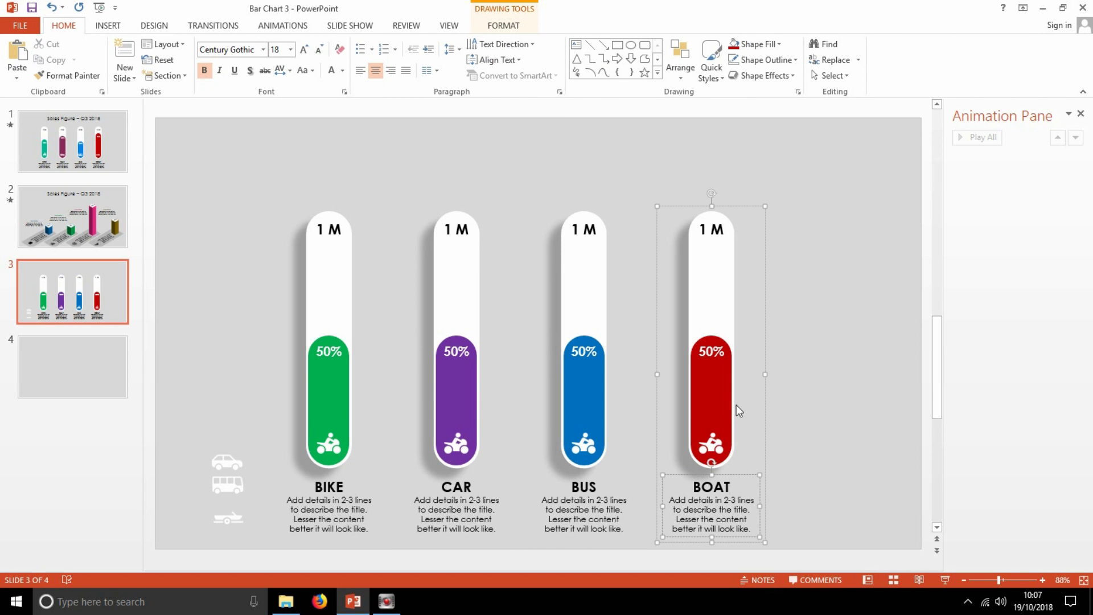
pyautogui.click(455, 447)
# Step: Replace the CAR bar's bike icon with the car icon
pyautogui.press('Delete')
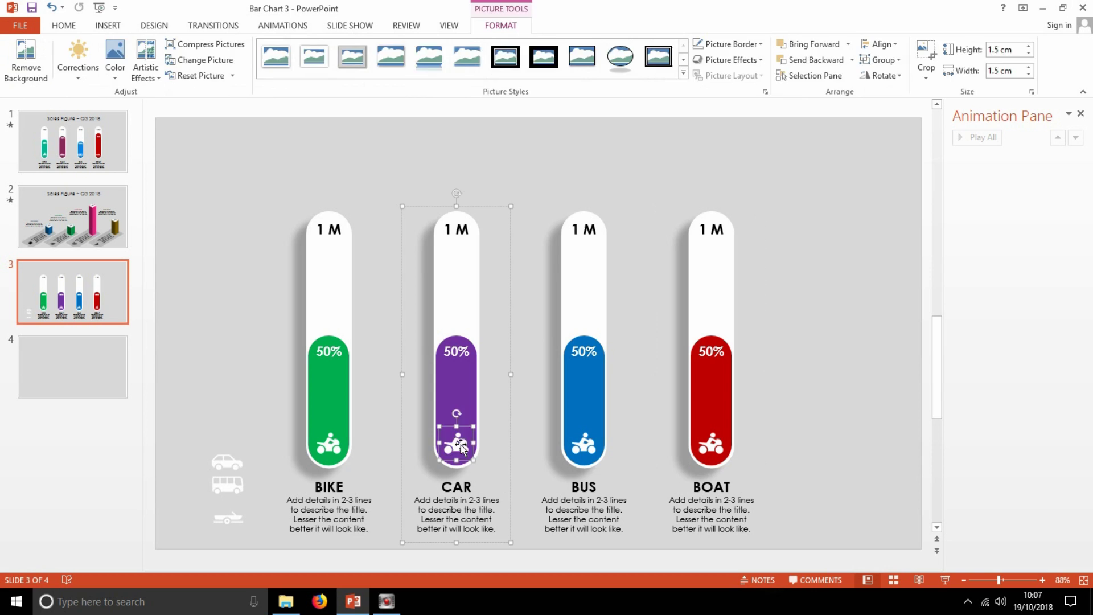
pyautogui.moveTo(226, 461); pyautogui.dragTo(448, 444)
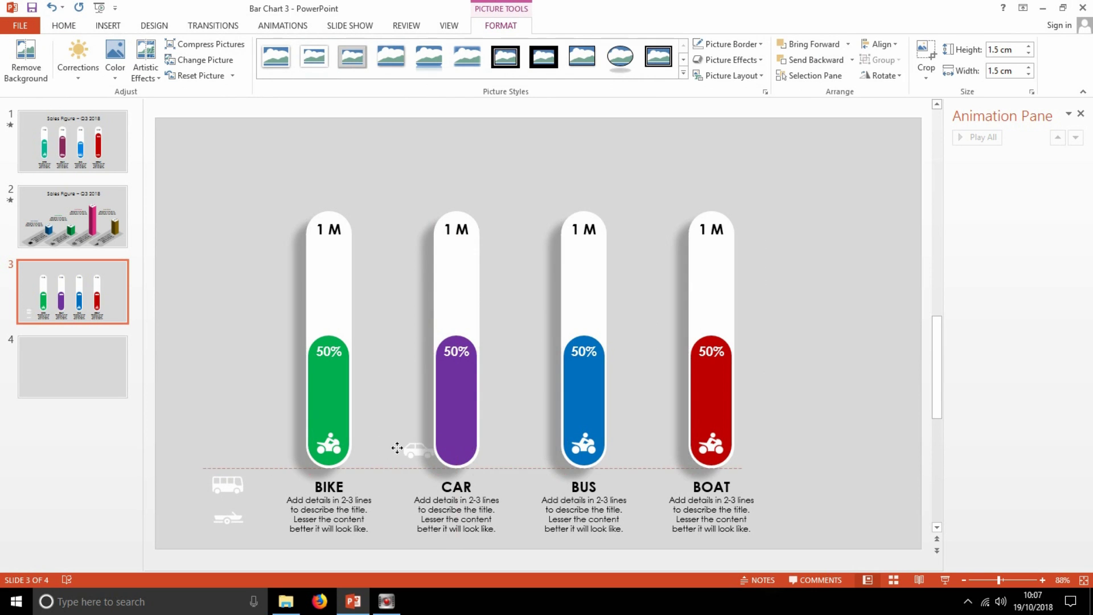
pyautogui.moveTo(212, 430); pyautogui.dragTo(245, 532)
pyautogui.rightClick(237, 520)
pyautogui.click(170, 448)
pyautogui.moveTo(228, 460); pyautogui.dragTo(456, 445)
# Step: Swap the BUS bar's bike icon for the bus icon and delete the BOAT bar's bike icon
pyautogui.click(583, 444)
pyautogui.click(583, 444)
pyautogui.press('Delete')
pyautogui.click(222, 485)
pyautogui.moveTo(222, 485); pyautogui.dragTo(574, 451)
pyautogui.click(711, 445)
pyautogui.click(710, 446)
pyautogui.press('Delete')
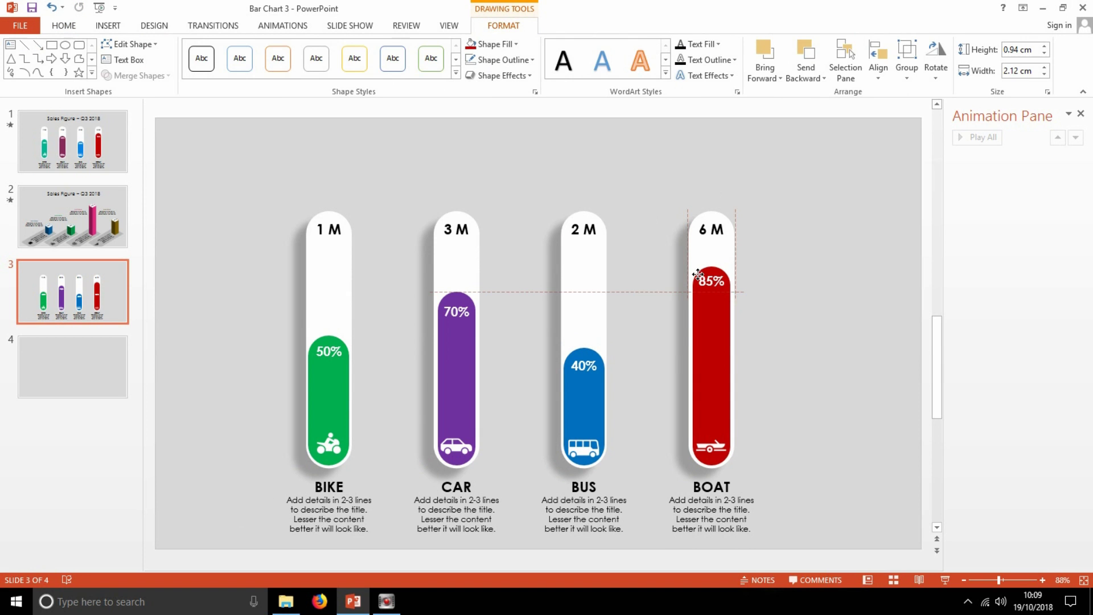
# Step: Paste the 'Sales Figure – Q3 2018' title from slide 1 onto the chart slide
pyautogui.click(122, 166)
pyautogui.click(402, 171)
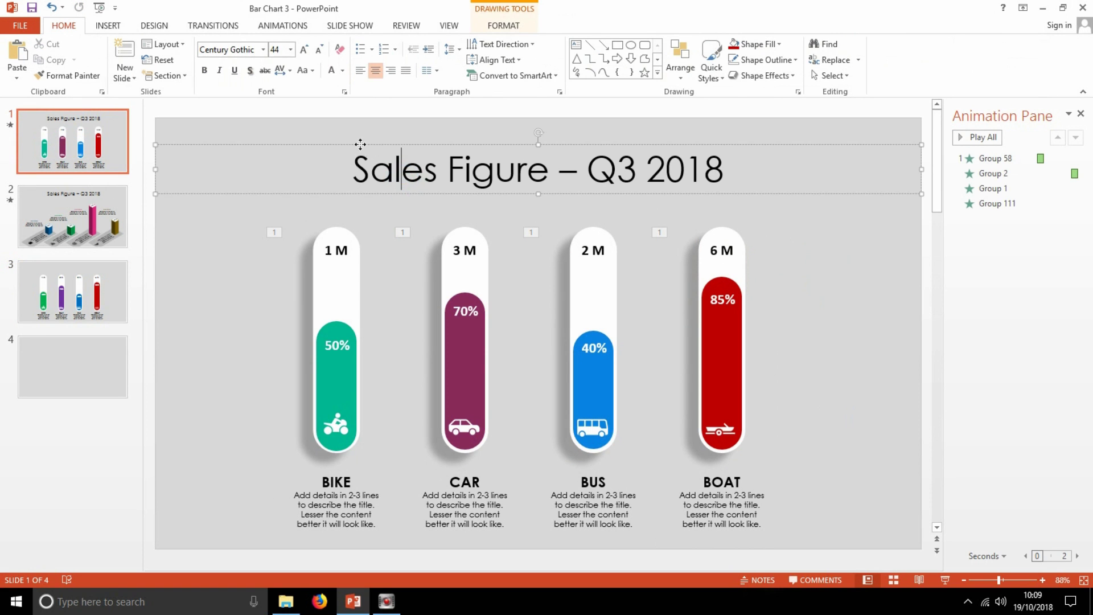
pyautogui.click(77, 281)
pyautogui.hotkey('ctrl', 'v')
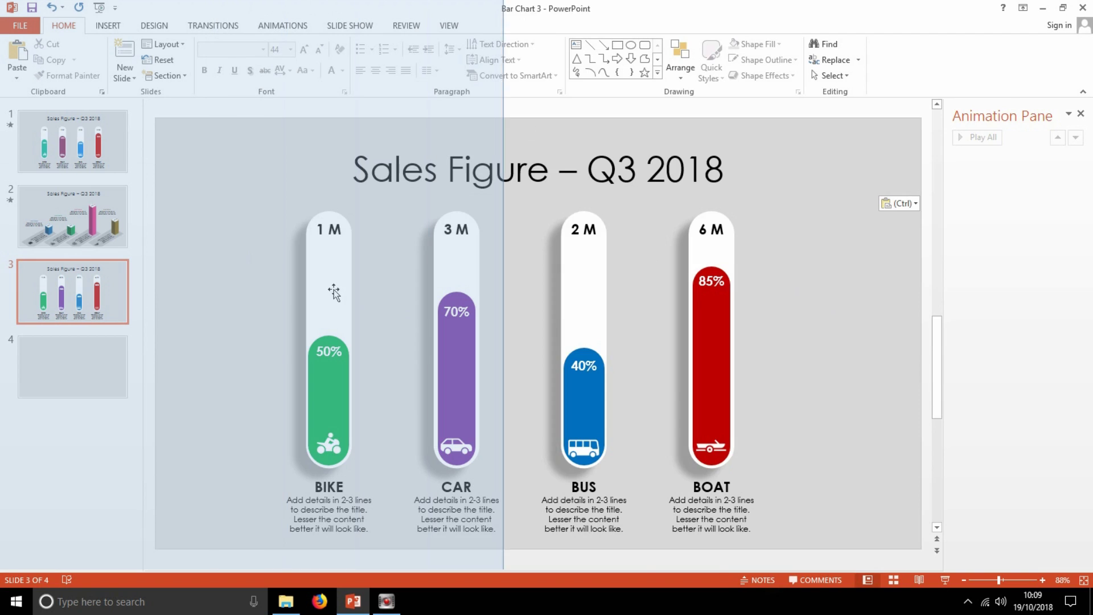
pyautogui.click(342, 293)
# Step: Apply a Wipe entrance to the BIKE, CAR, BUS and BOAT bar groups
pyautogui.click(283, 25)
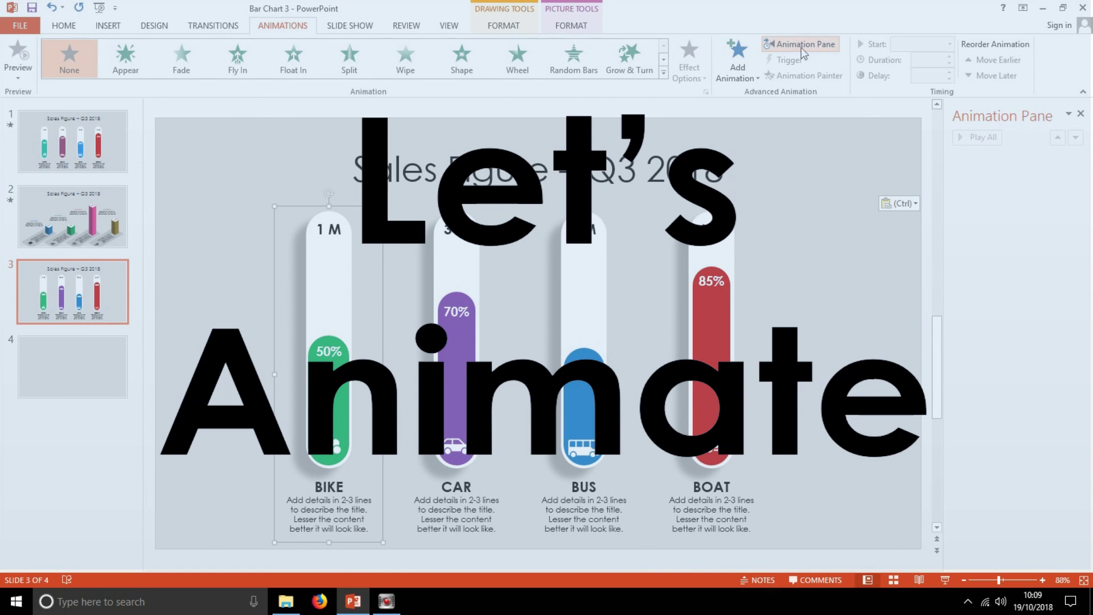
pyautogui.click(427, 63)
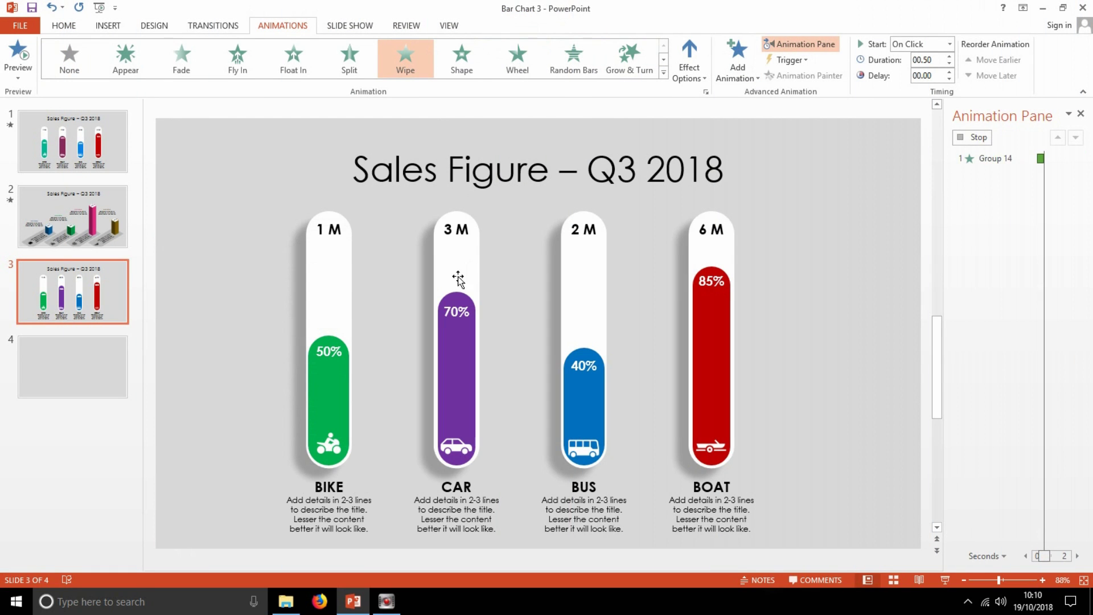
pyautogui.click(453, 276)
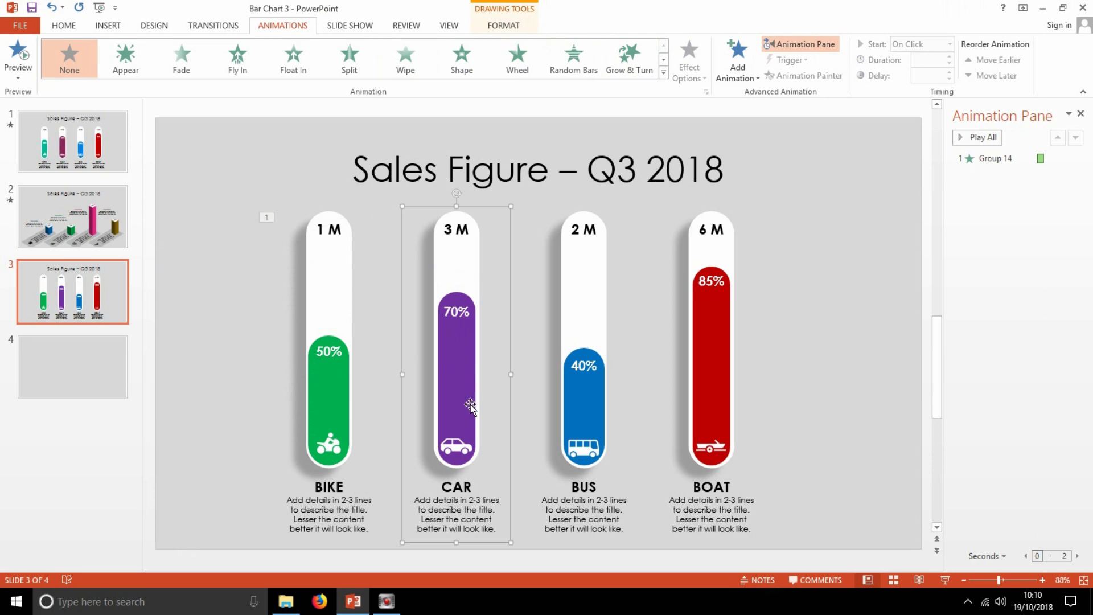
pyautogui.click(462, 453)
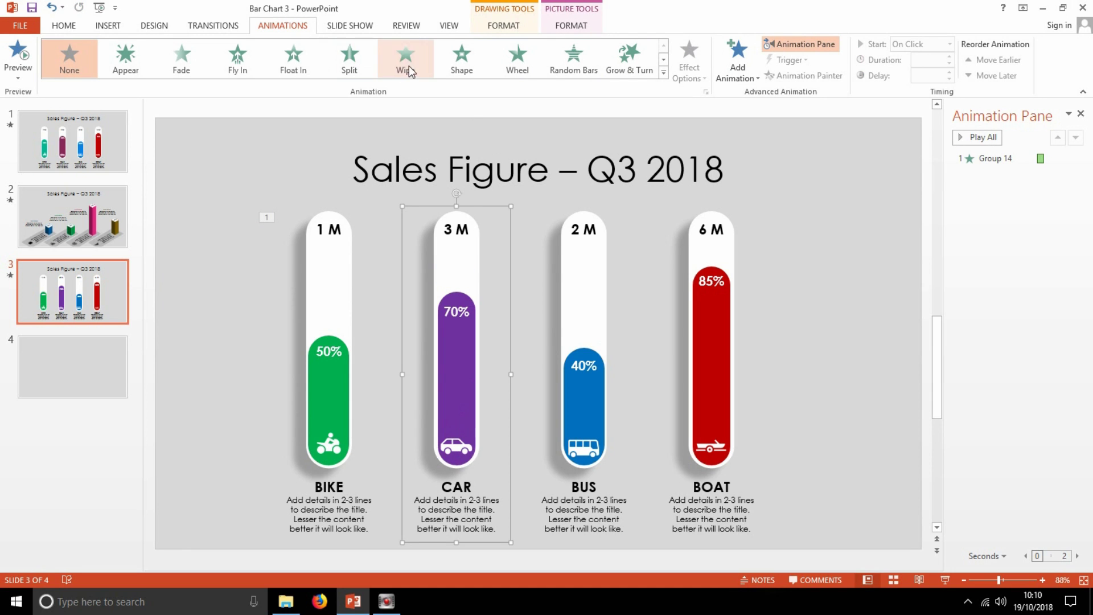
pyautogui.click(407, 66)
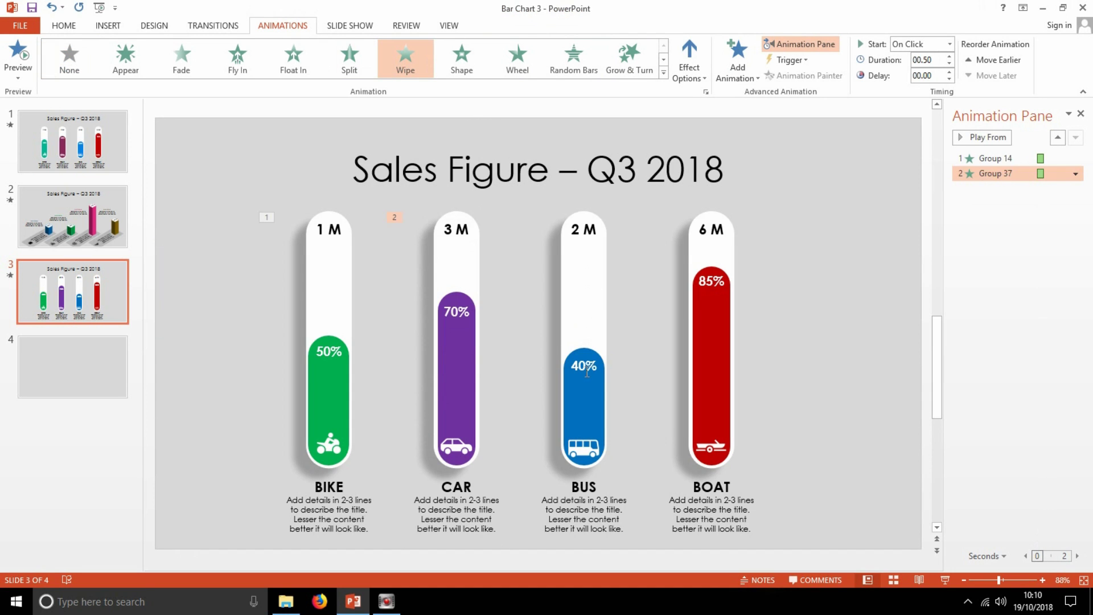
pyautogui.click(588, 432)
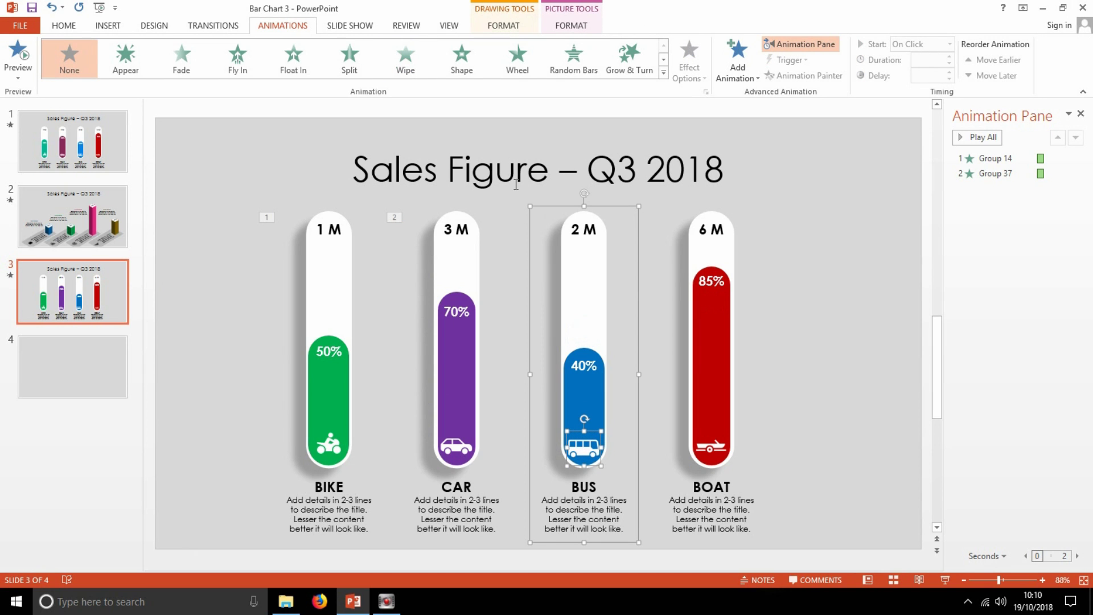
pyautogui.click(412, 67)
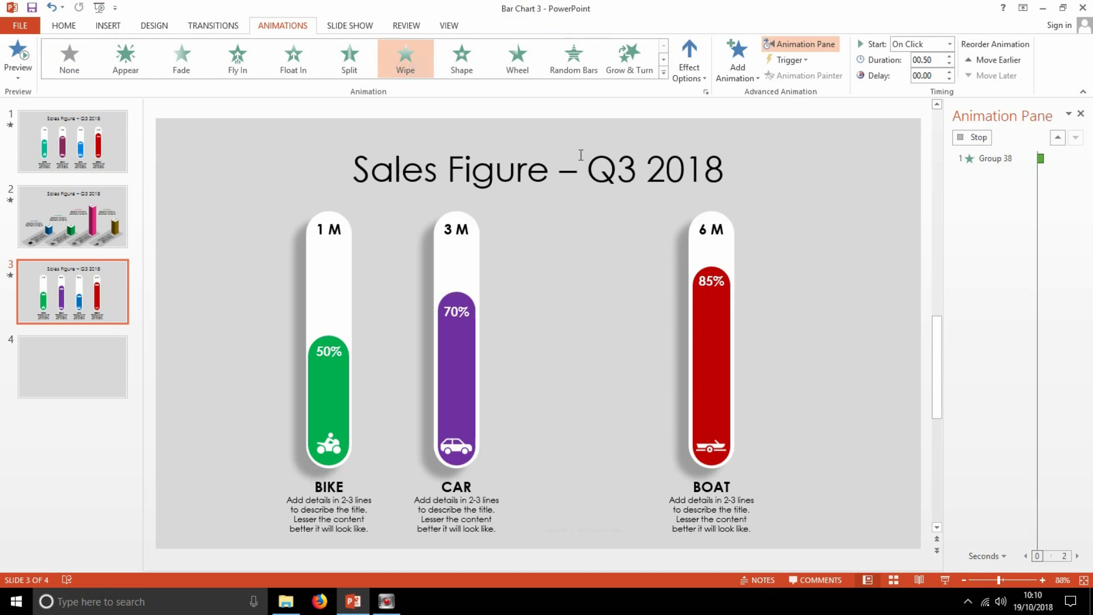
pyautogui.click(713, 449)
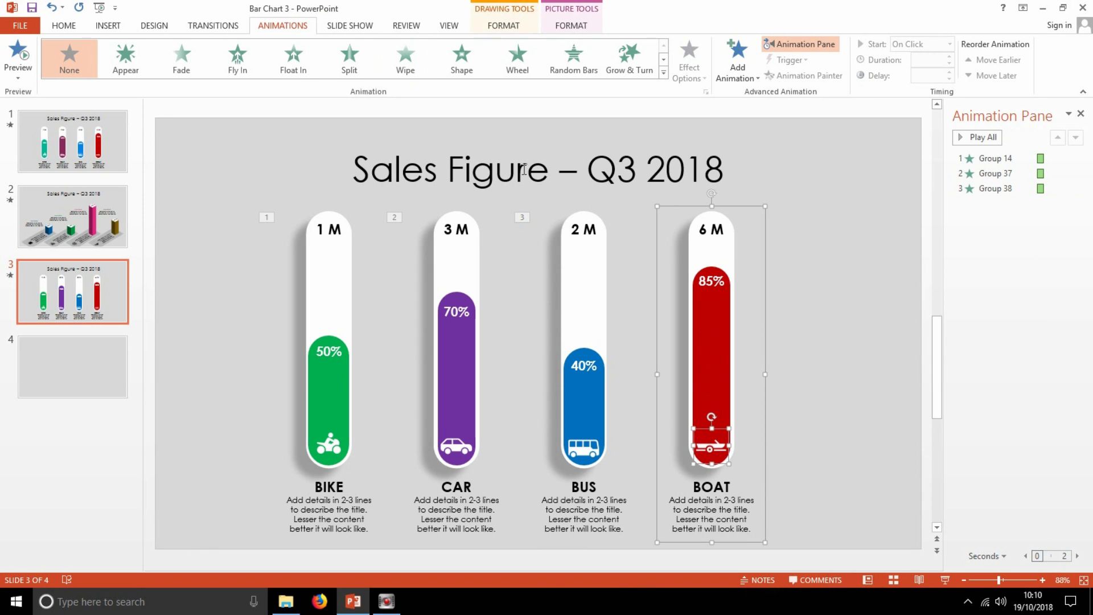
pyautogui.click(405, 57)
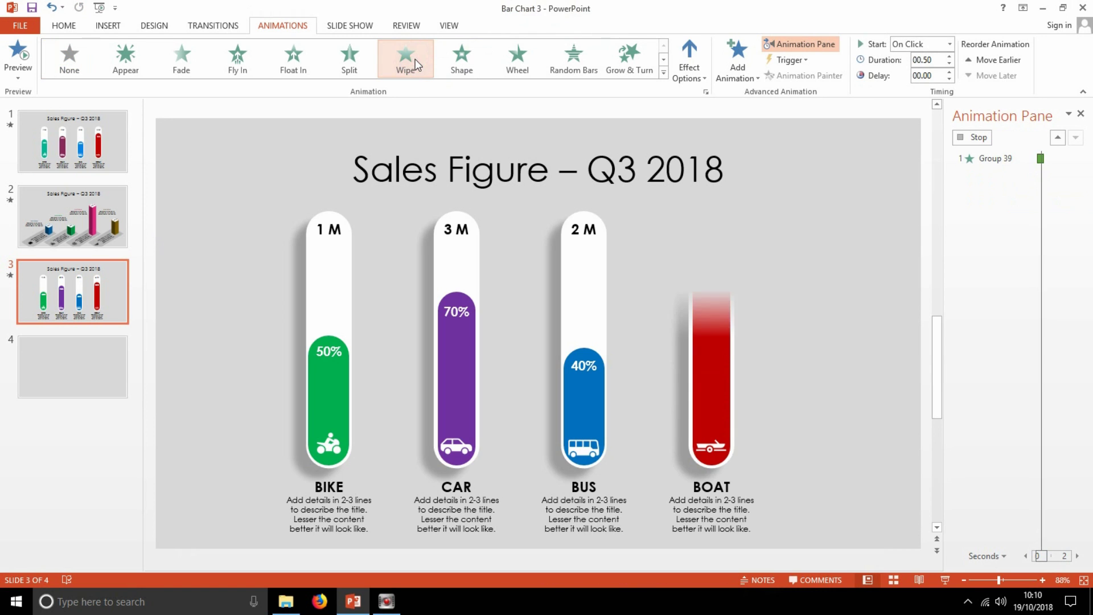
# Step: Set the CAR, BUS and BOAT wipes to After Previous with a 2-second delay, then preview
pyautogui.click(1008, 158)
pyautogui.click(1013, 173)
pyautogui.keyDown('shift'); pyautogui.click(1054, 206); pyautogui.keyUp('shift')
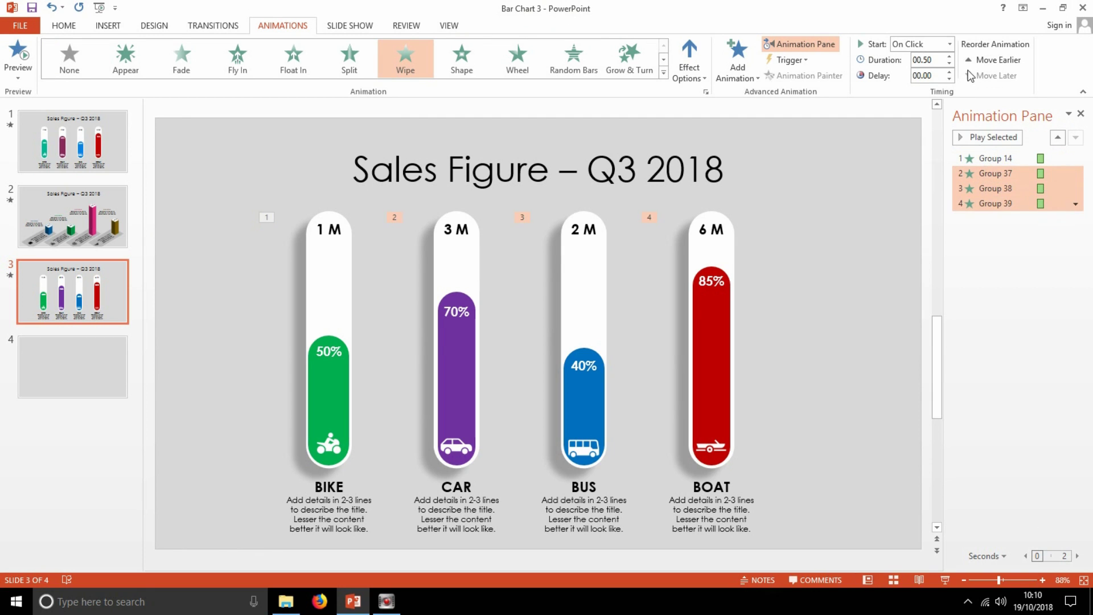
pyautogui.click(949, 48)
pyautogui.click(931, 92)
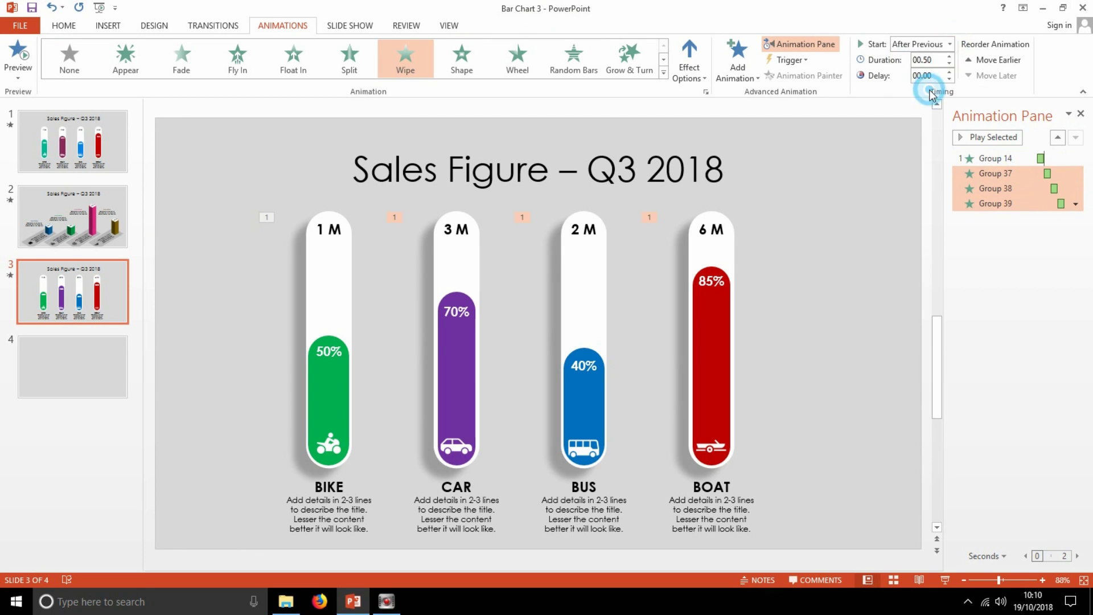
pyautogui.write('2')
pyautogui.write('02')
pyautogui.press('Return')
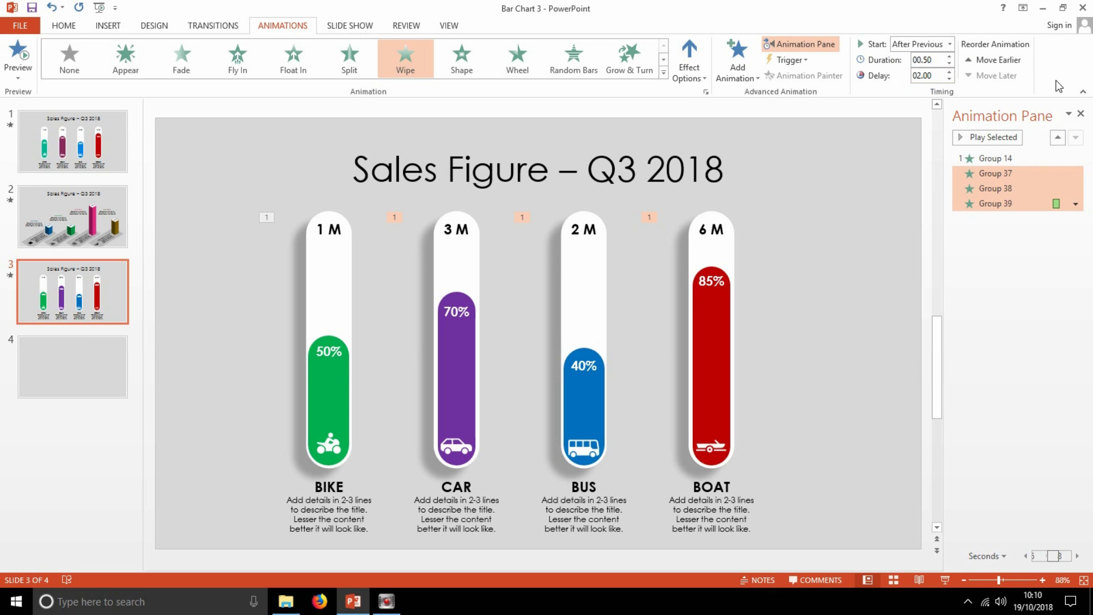
pyautogui.click(1048, 299)
pyautogui.click(982, 137)
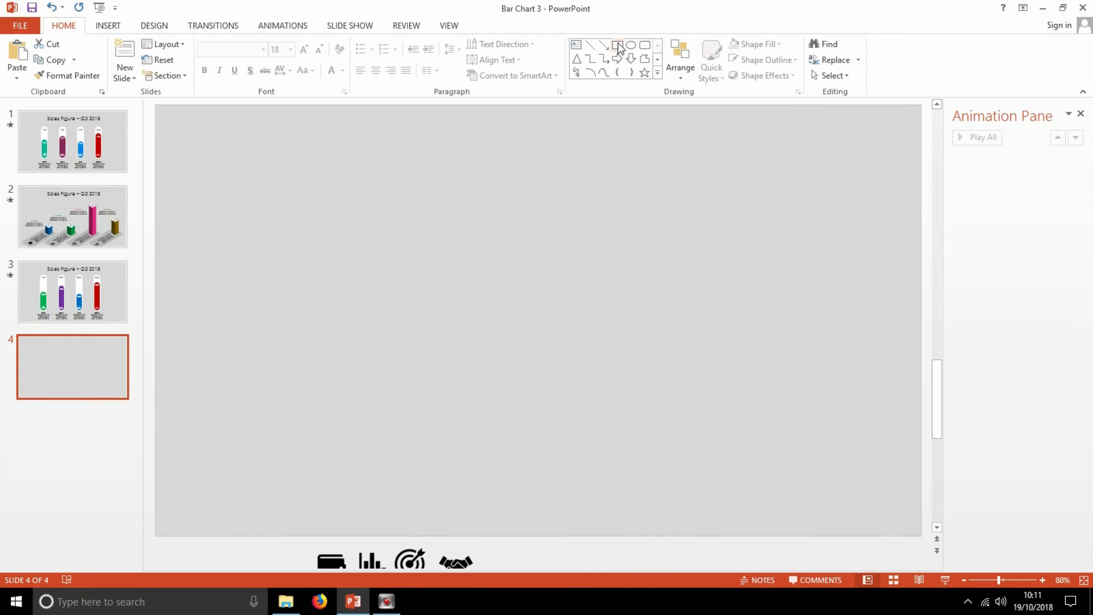
# Step: Draw a rectangle in the lower left of slide 4, 4.5 cm high and 11 cm wide
pyautogui.click(618, 46)
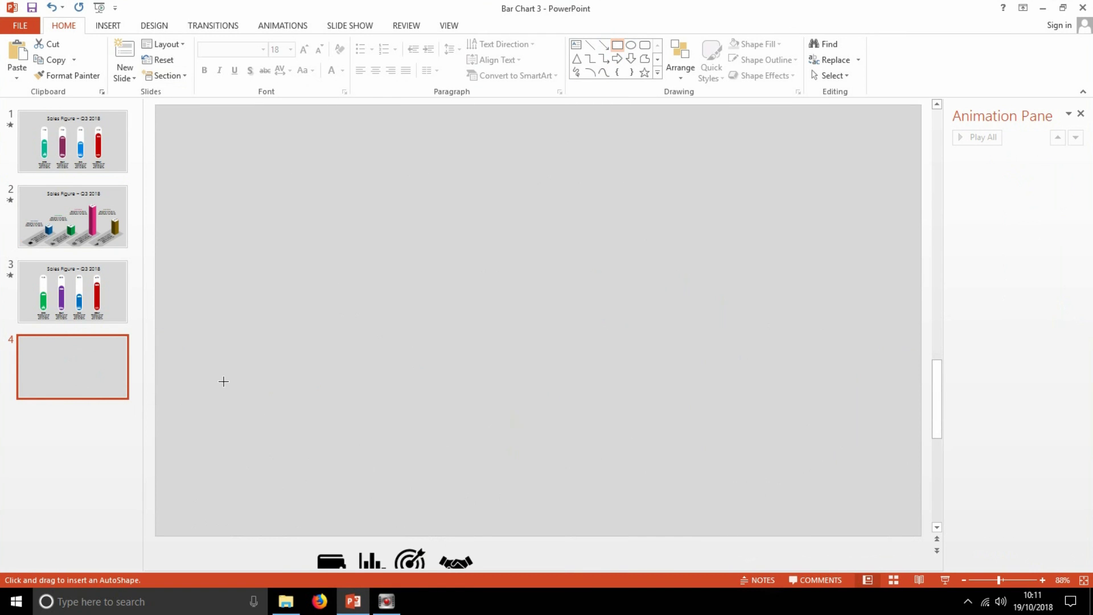
pyautogui.moveTo(223, 382); pyautogui.dragTo(429, 461)
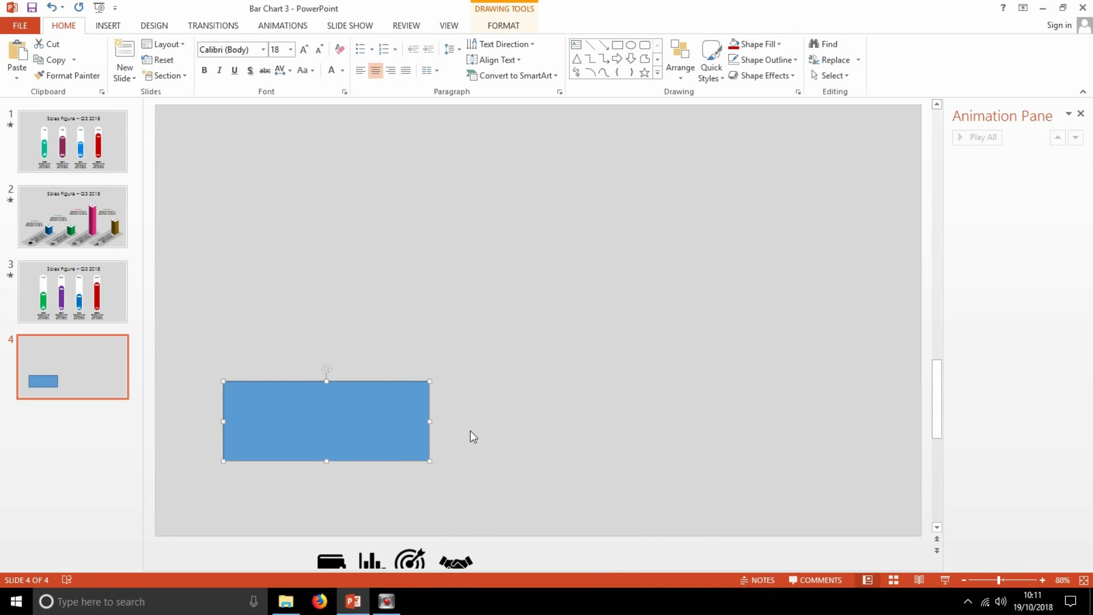
pyautogui.click(503, 25)
pyautogui.write('4.5')
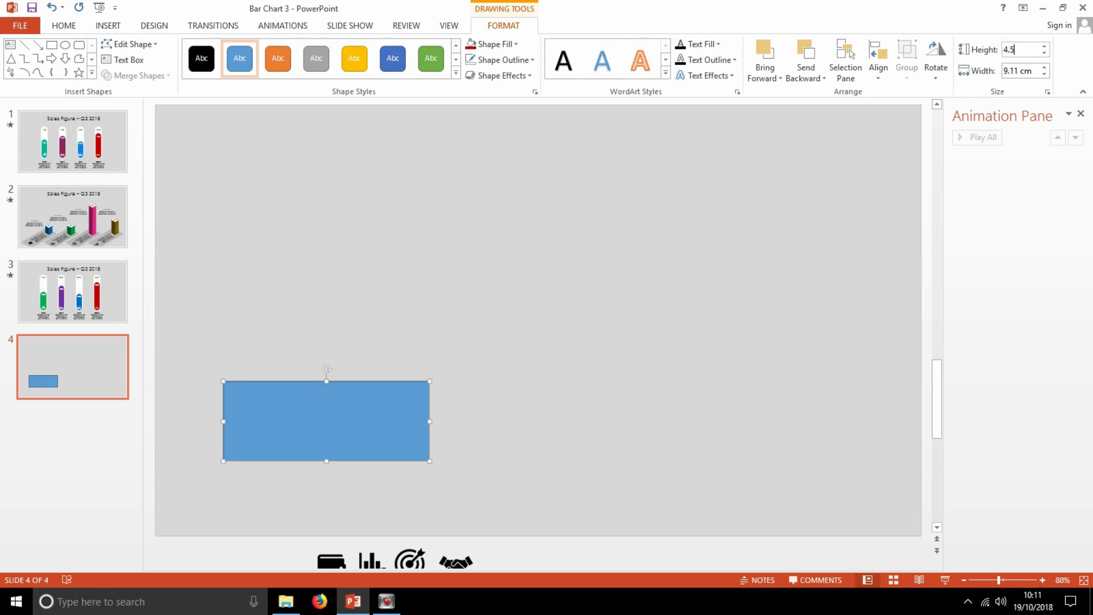
pyautogui.click(1007, 70)
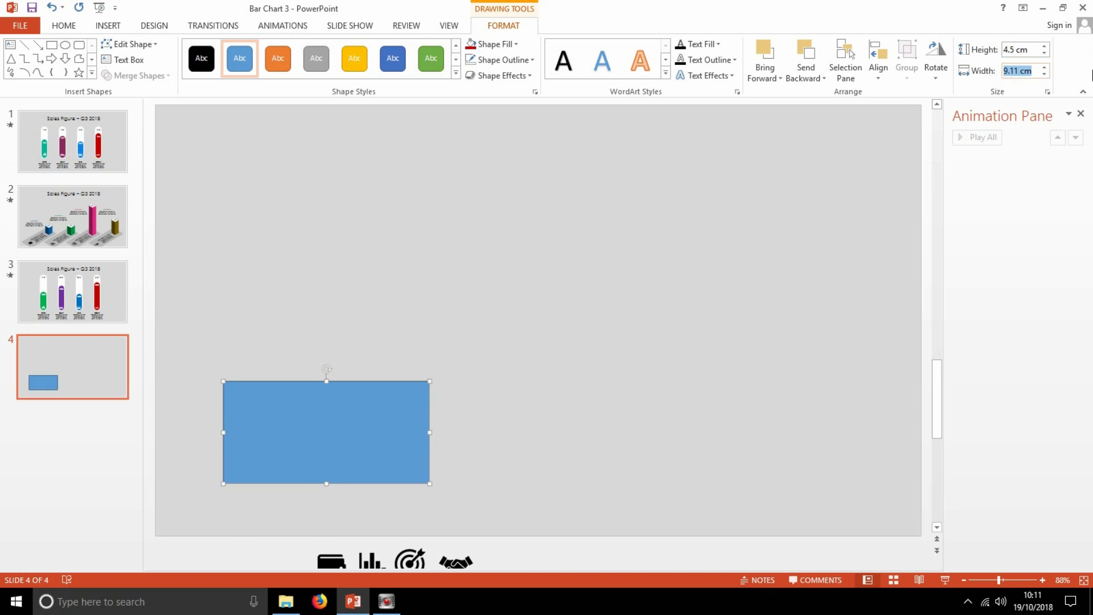
pyautogui.write('11')
pyautogui.press('Return')
# Step: Give the rectangle a light grey fill and no outline
pyautogui.click(511, 44)
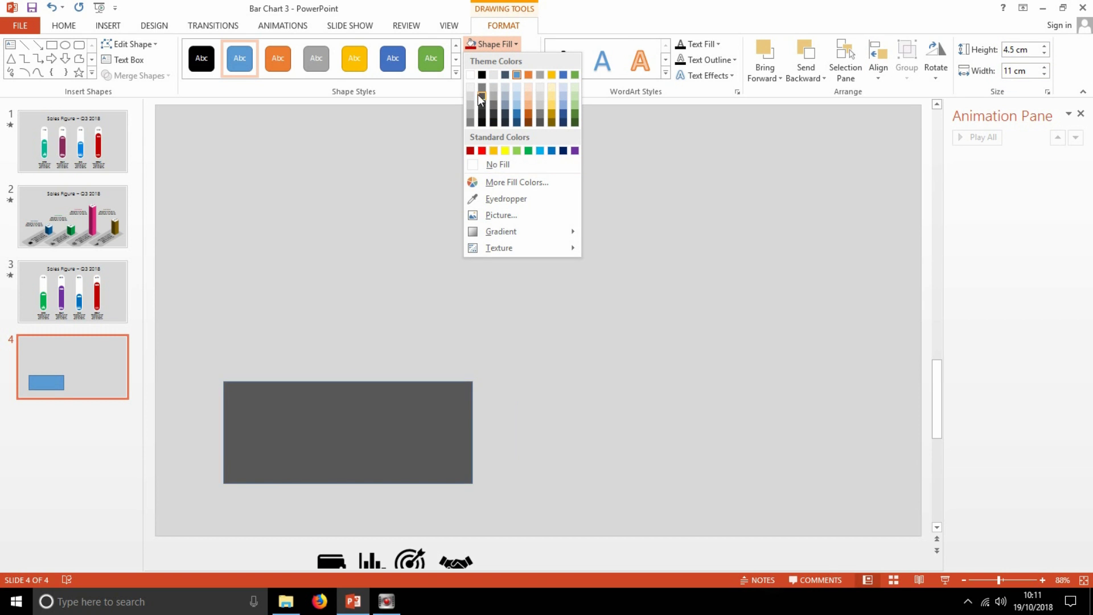
pyautogui.click(471, 101)
pyautogui.click(495, 63)
pyautogui.click(487, 179)
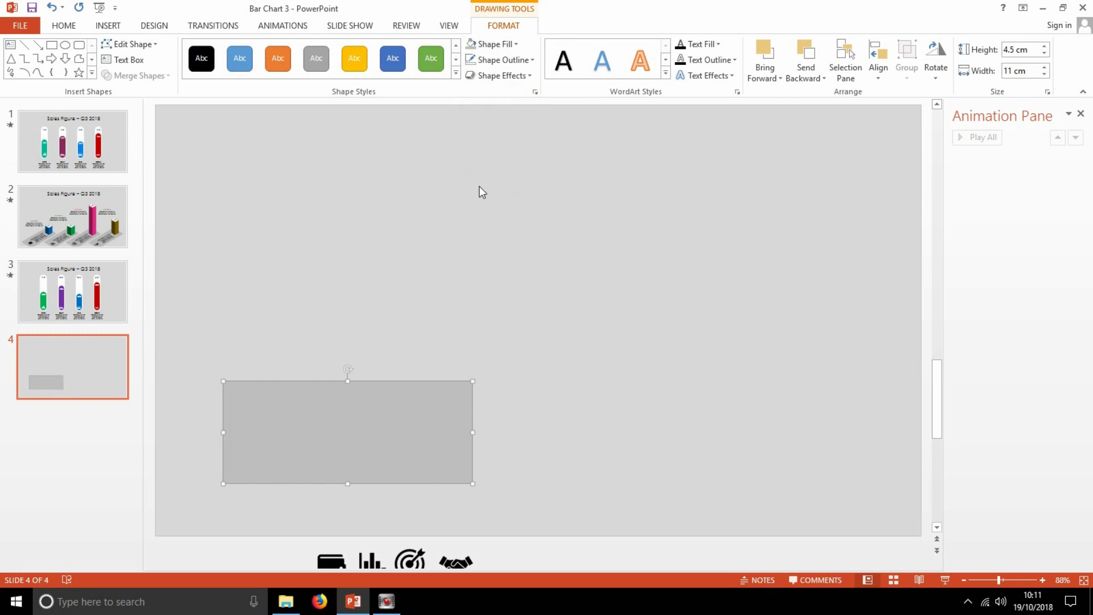
pyautogui.click(490, 44)
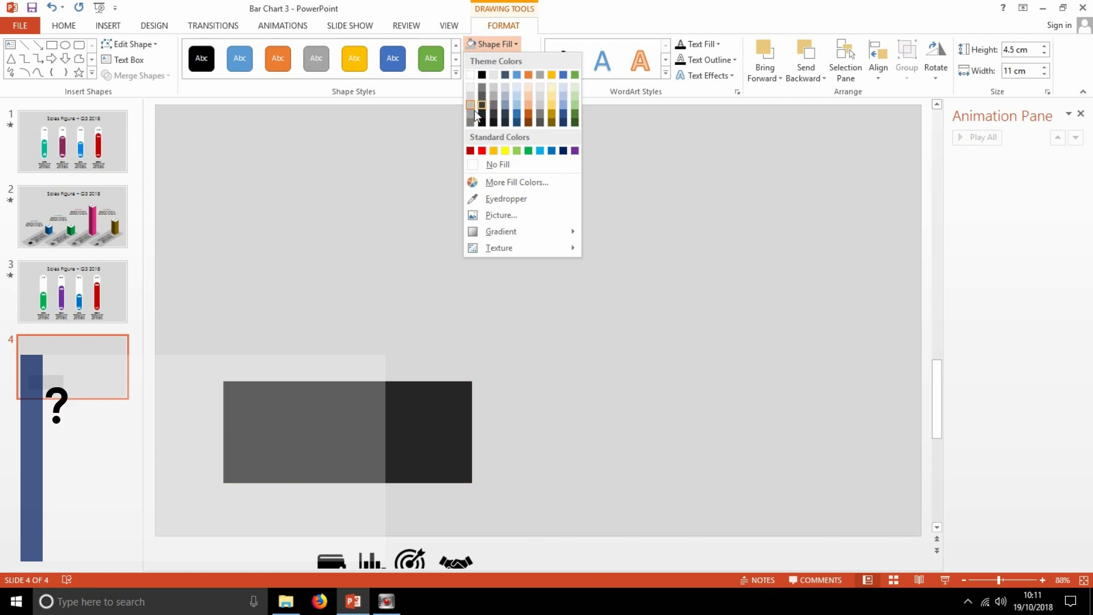
pyautogui.click(470, 115)
# Step: Tilt the rectangle to Isometric Top Up, move it bottom left, and select the icons
pyautogui.click(500, 75)
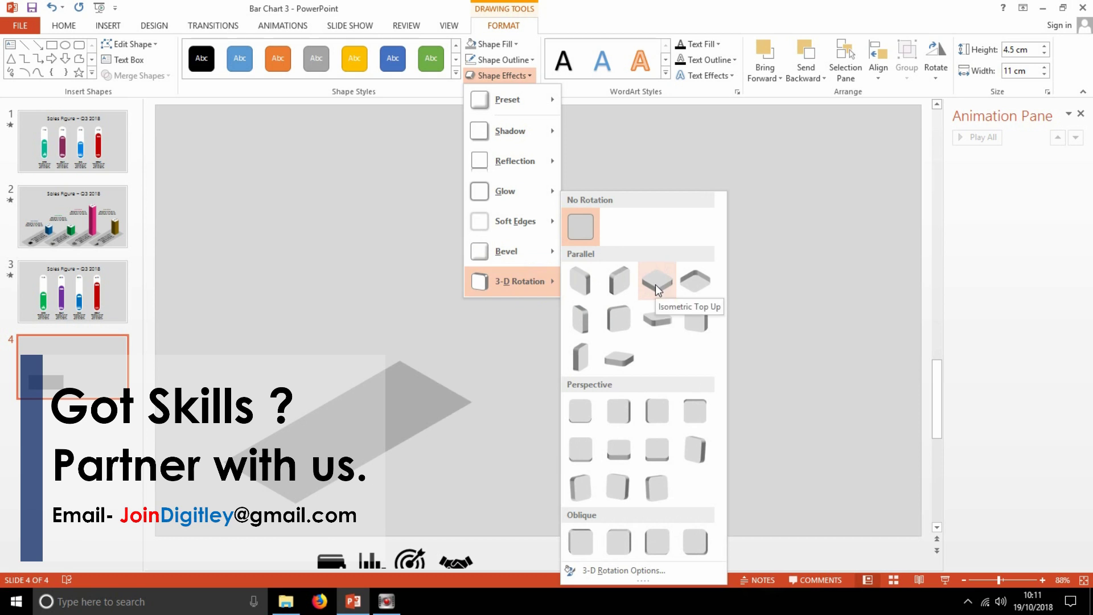
pyautogui.moveTo(512, 281)
pyautogui.click(654, 285)
pyautogui.moveTo(346, 442); pyautogui.dragTo(298, 474)
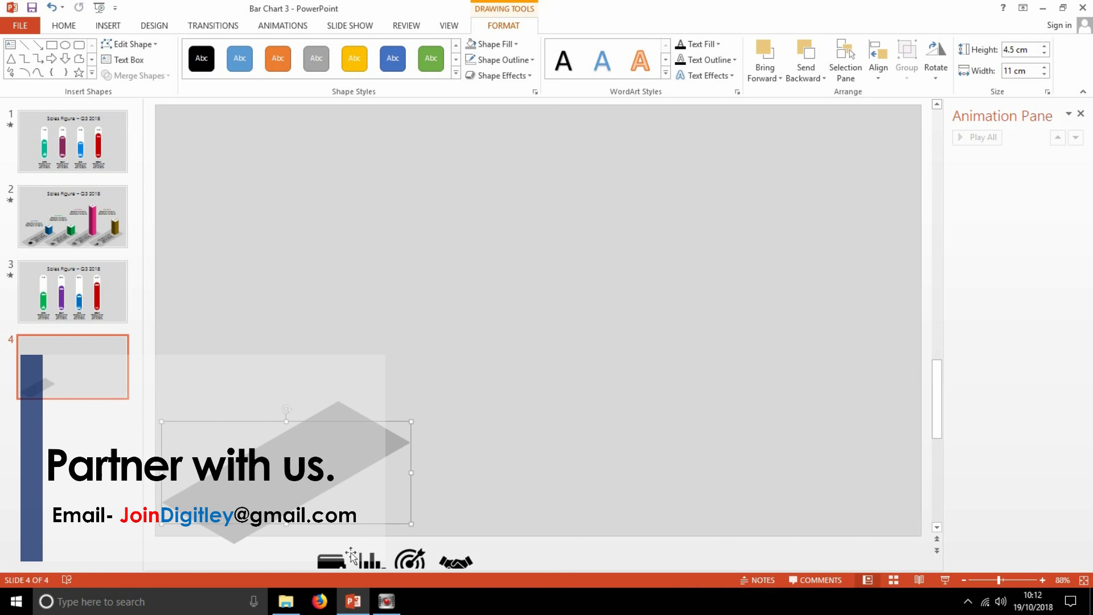
pyautogui.click(376, 560)
pyautogui.keyDown('shift'); pyautogui.click(409, 564); pyautogui.keyUp('shift')
# Step: Move the four icons up slightly and give them a Parallel 3-D rotation
pyautogui.keyDown('shift'); pyautogui.click(455, 562); pyautogui.keyUp('shift')
pyautogui.moveTo(455, 563); pyautogui.dragTo(454, 545)
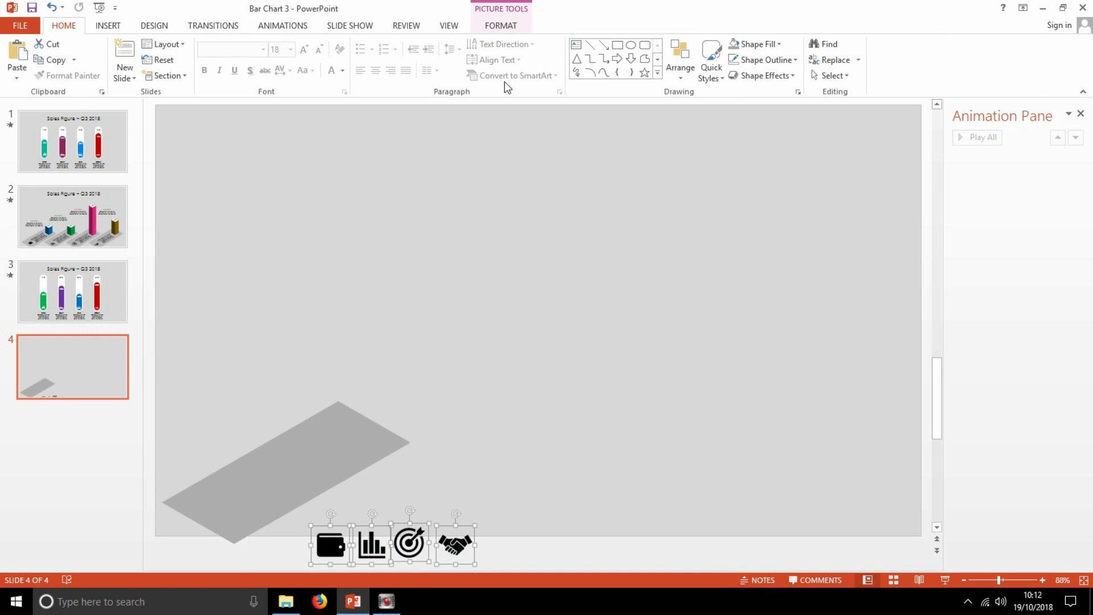
pyautogui.click(493, 29)
pyautogui.click(723, 64)
pyautogui.moveTo(746, 265)
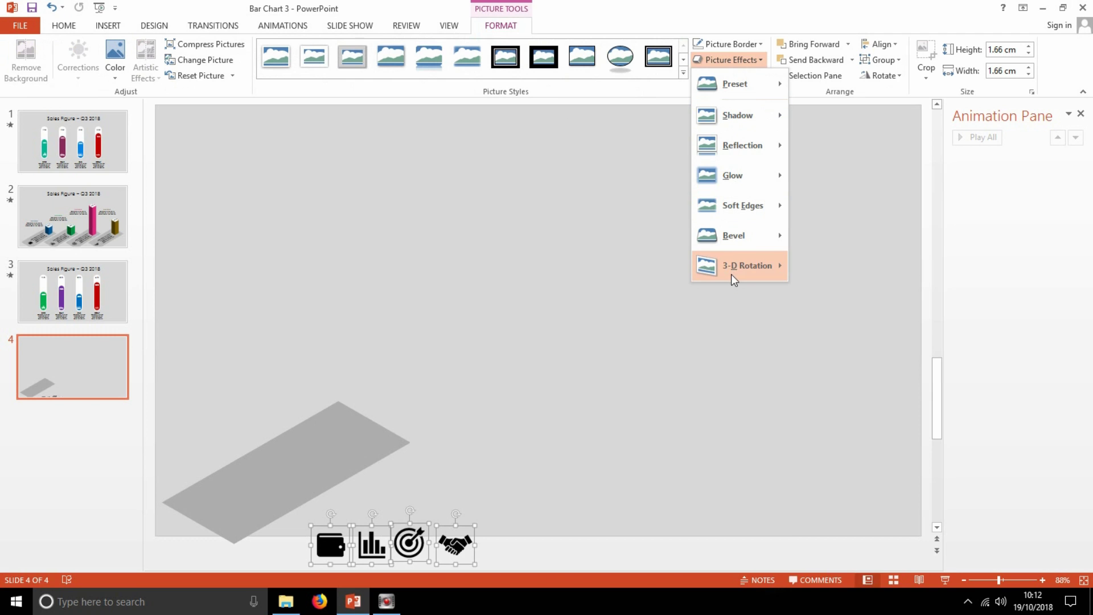
pyautogui.click(884, 282)
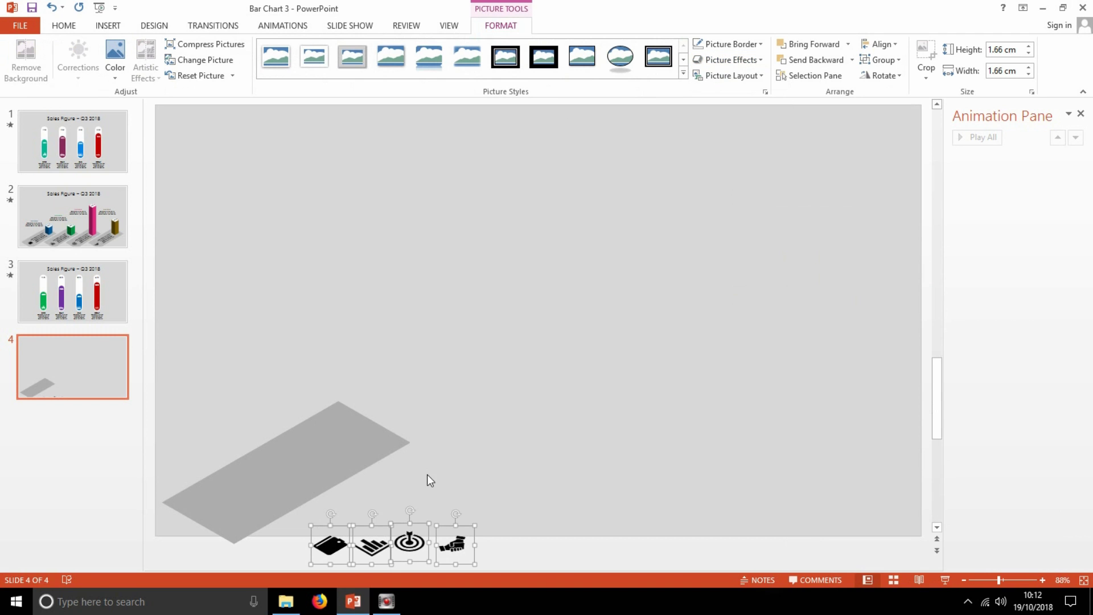
pyautogui.click(277, 559)
pyautogui.moveTo(333, 549); pyautogui.dragTo(228, 504)
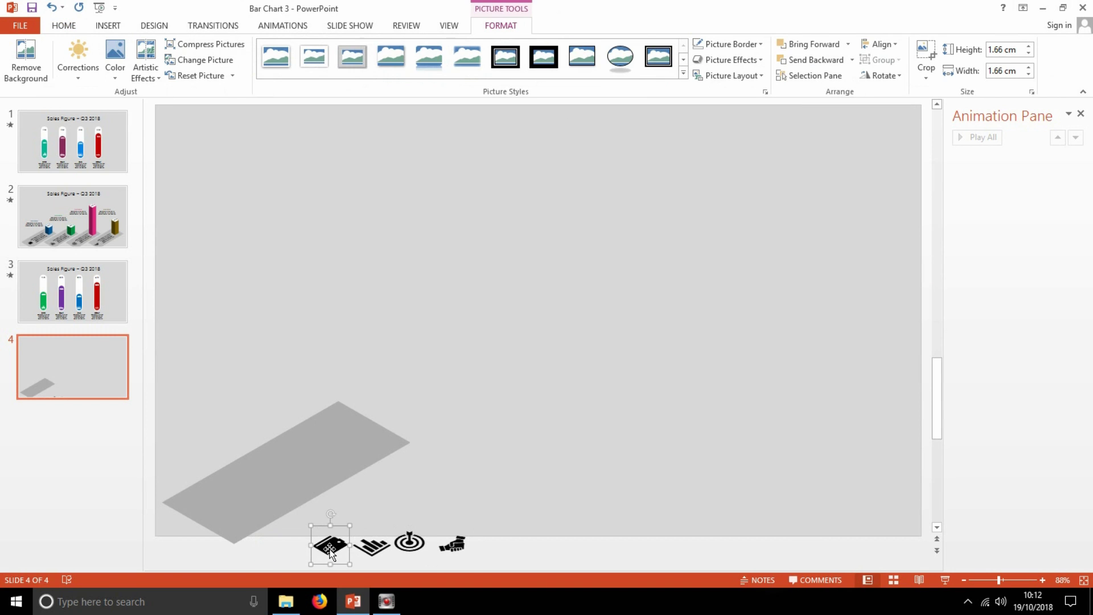
# Step: Bring the four icons to the front and place the wallet icon on the grey plane
pyautogui.keyDown('shift'); pyautogui.click(372, 545); pyautogui.keyUp('shift')
pyautogui.keyDown('shift'); pyautogui.click(409, 542); pyautogui.keyUp('shift')
pyautogui.rightClick(454, 547)
pyautogui.click(510, 455)
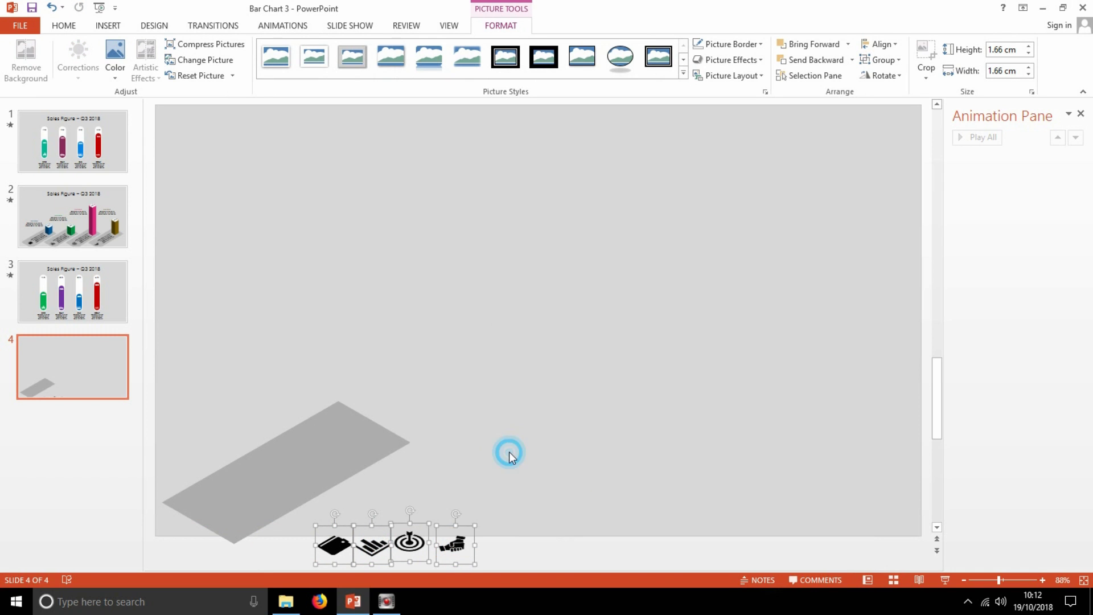
pyautogui.click(288, 552)
pyautogui.moveTo(334, 543); pyautogui.dragTo(217, 501)
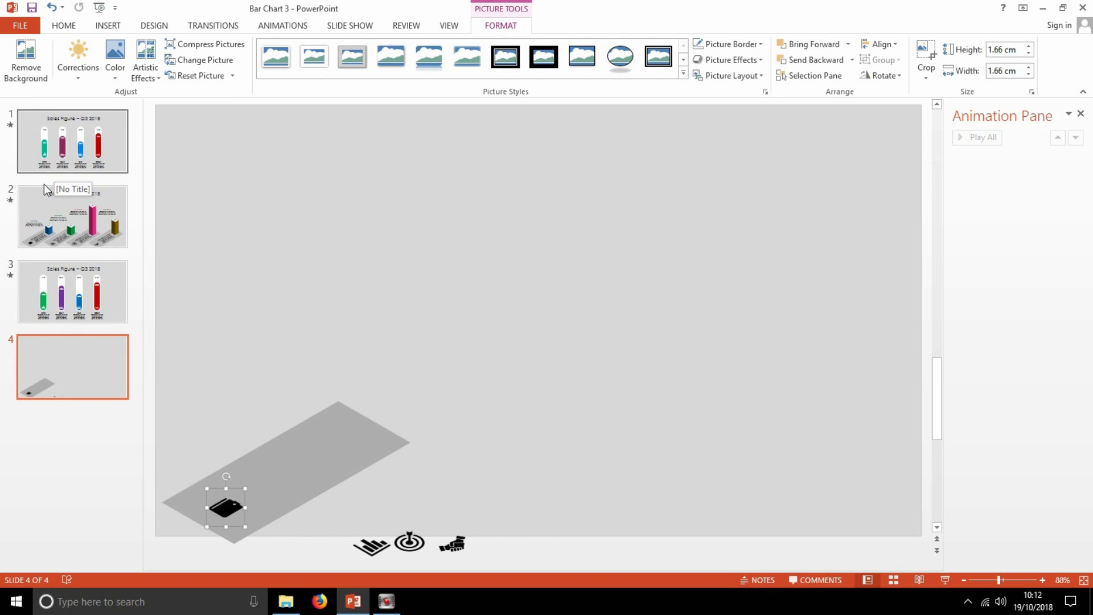
pyautogui.click(43, 226)
# Step: Paste two copies of the TITLE HERE text box on slide 4 and move one onto the platform
pyautogui.click(72, 367)
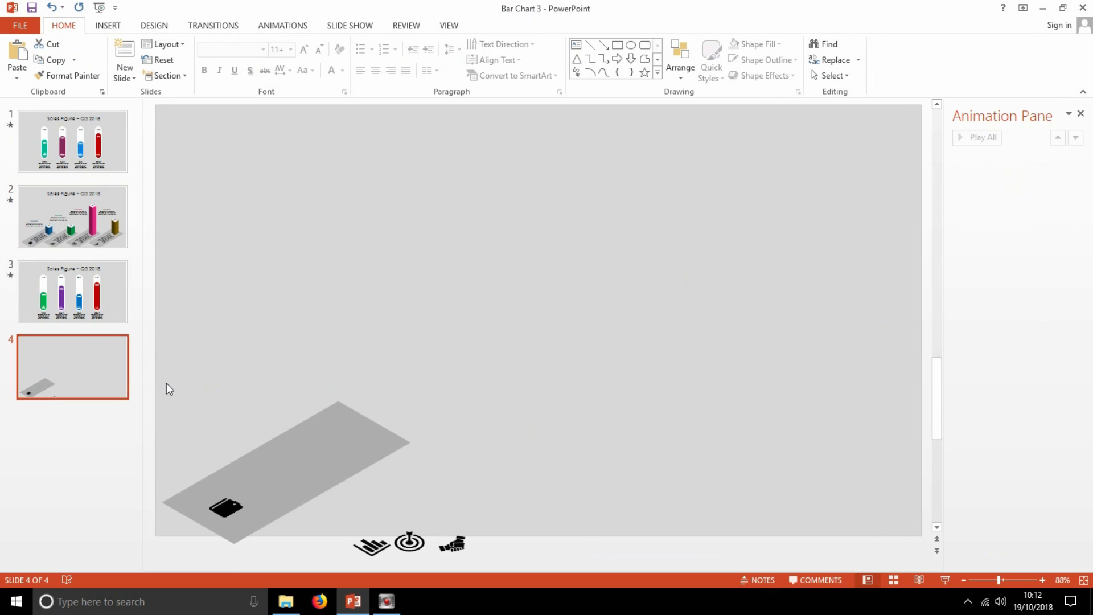
pyautogui.hotkey('ctrl', 'v')
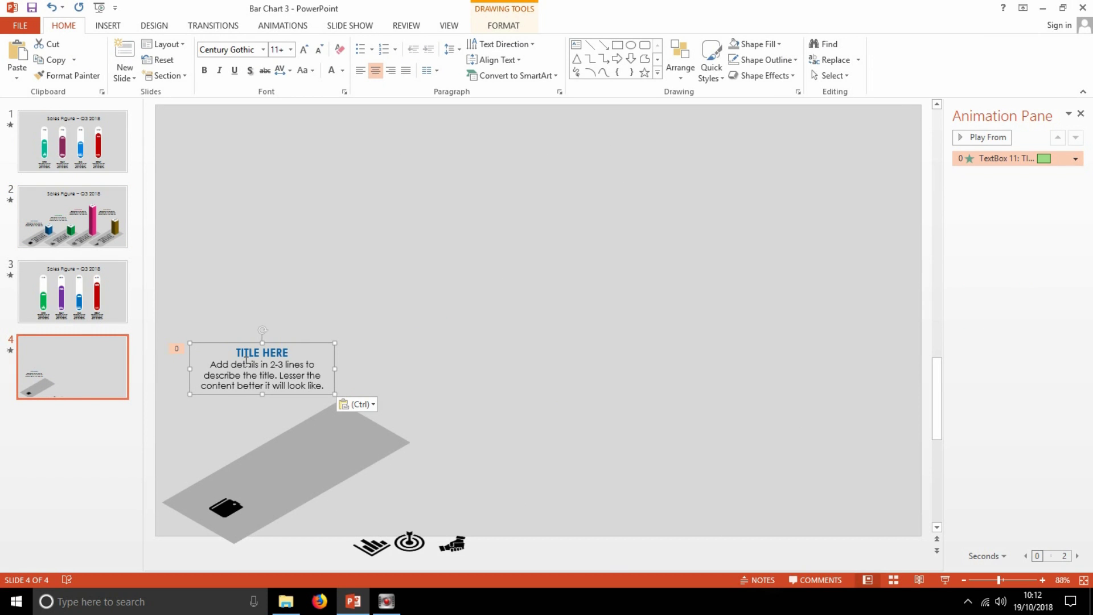
pyautogui.hotkey('ctrl', 'v')
pyautogui.moveTo(248, 409); pyautogui.dragTo(308, 477)
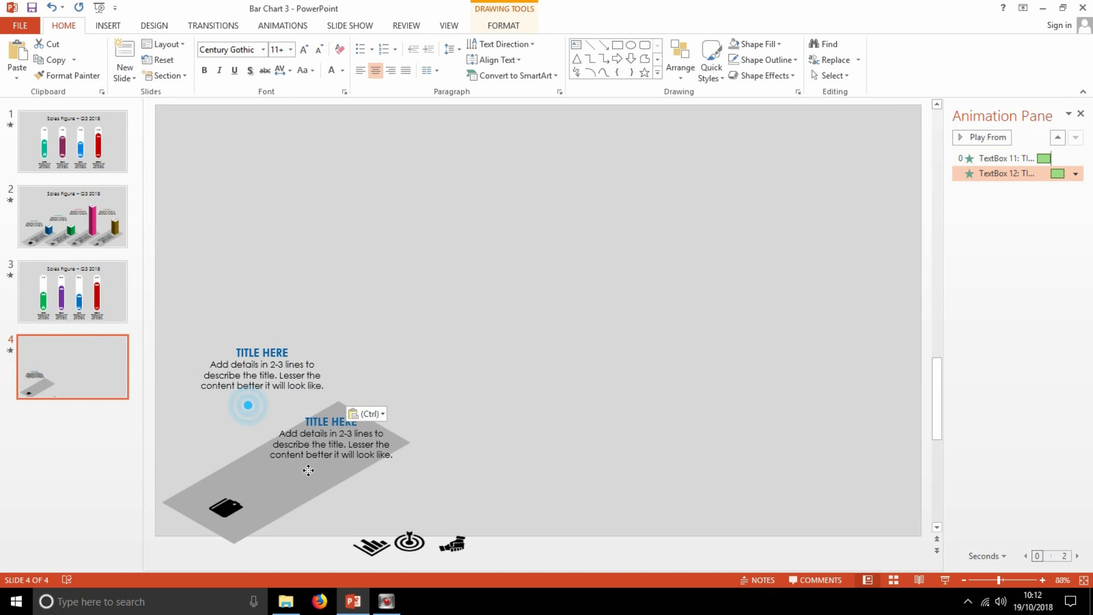
pyautogui.moveTo(321, 433); pyautogui.dragTo(362, 437)
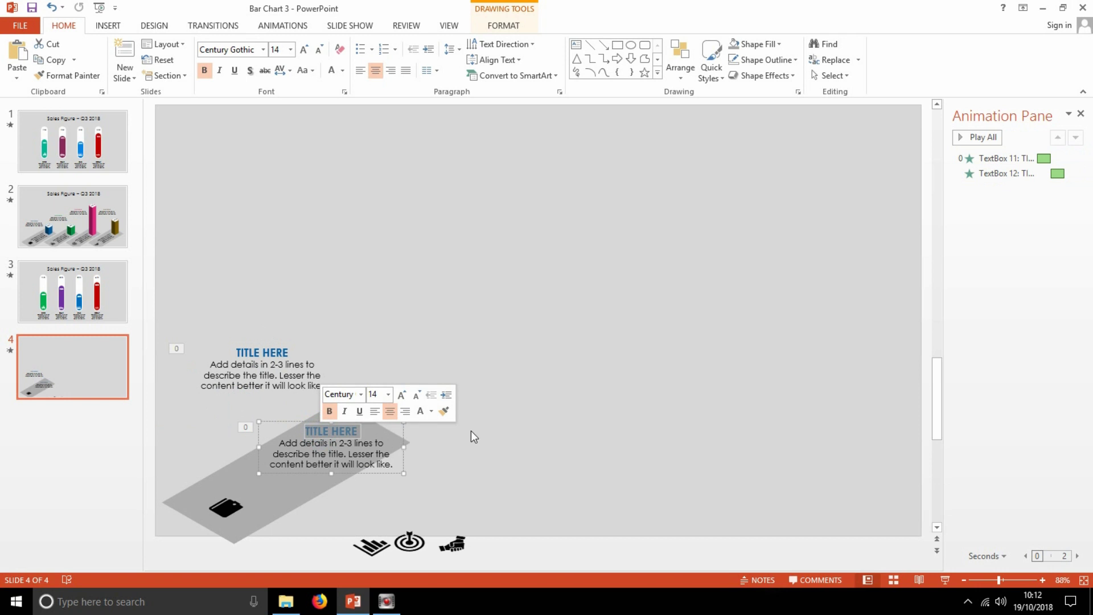
pyautogui.click(285, 422)
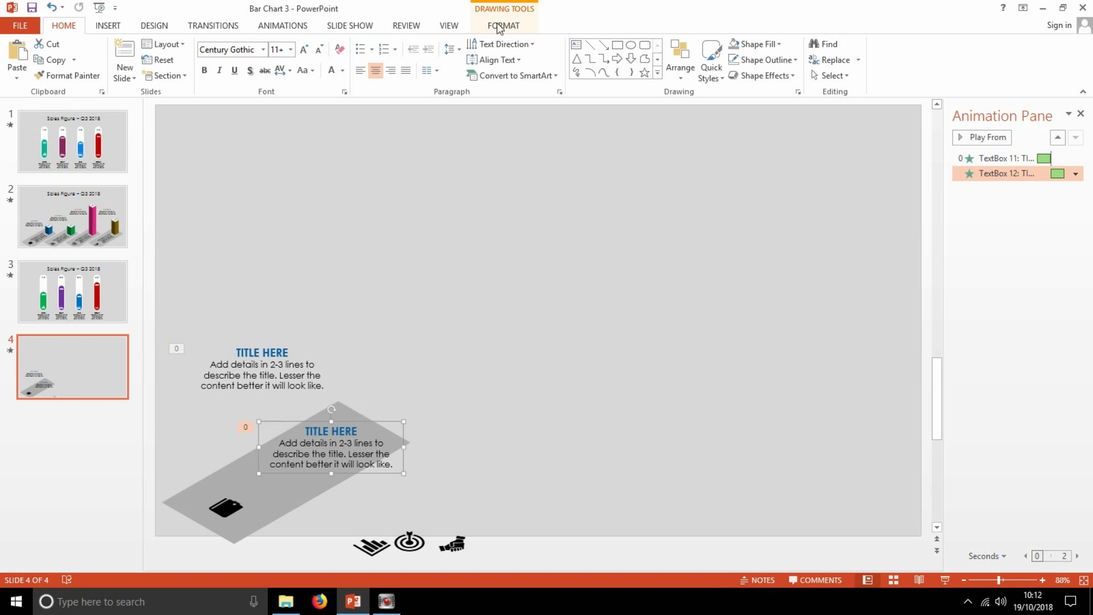
# Step: Tilt the title box with a Parallel 3-D rotation and enlarge its font three steps
pyautogui.click(502, 26)
pyautogui.click(497, 76)
pyautogui.moveTo(518, 281)
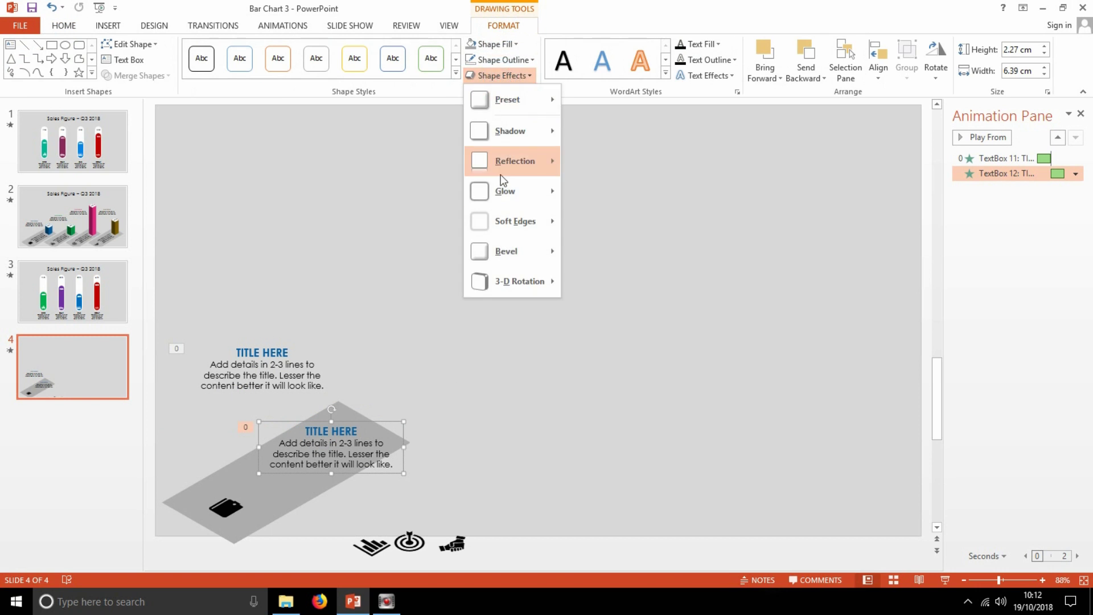
pyautogui.click(633, 289)
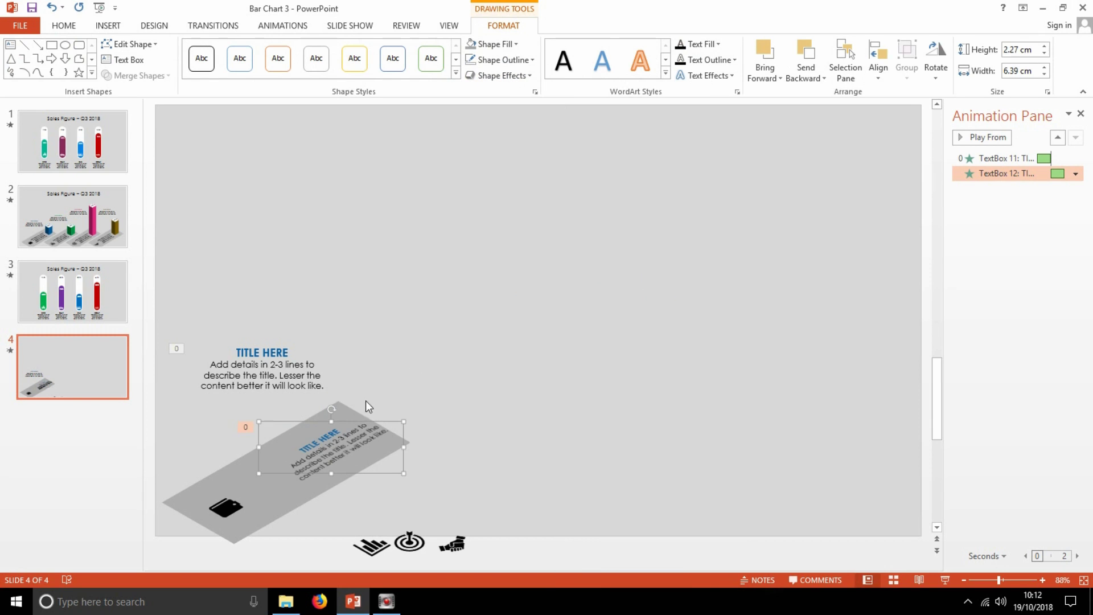
pyautogui.moveTo(295, 424); pyautogui.dragTo(266, 436)
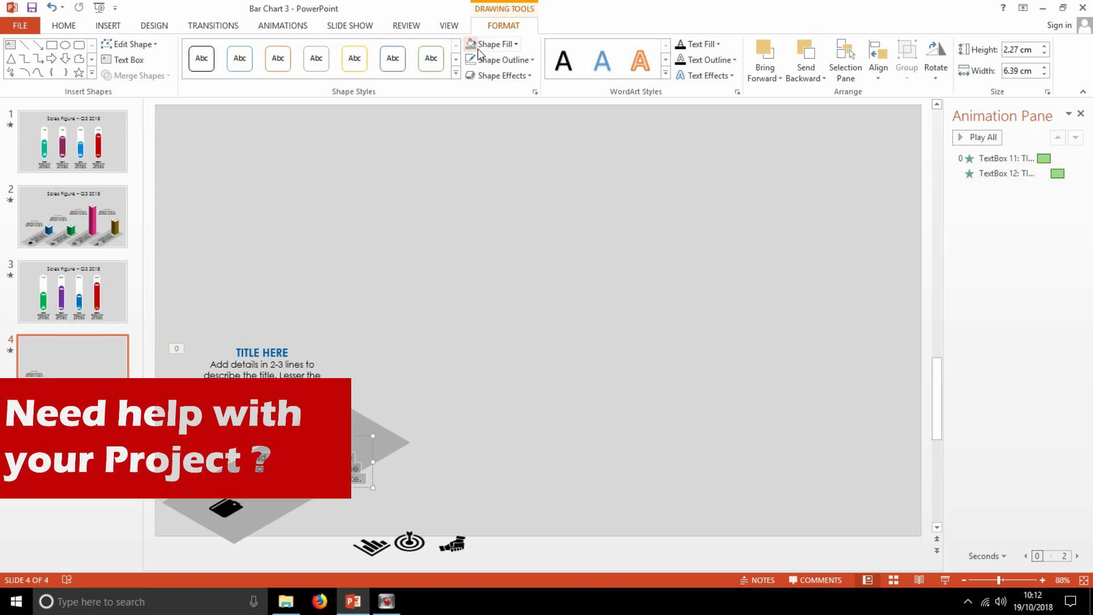
pyautogui.click(64, 25)
pyautogui.click(306, 50)
pyautogui.click(305, 50)
pyautogui.click(305, 50)
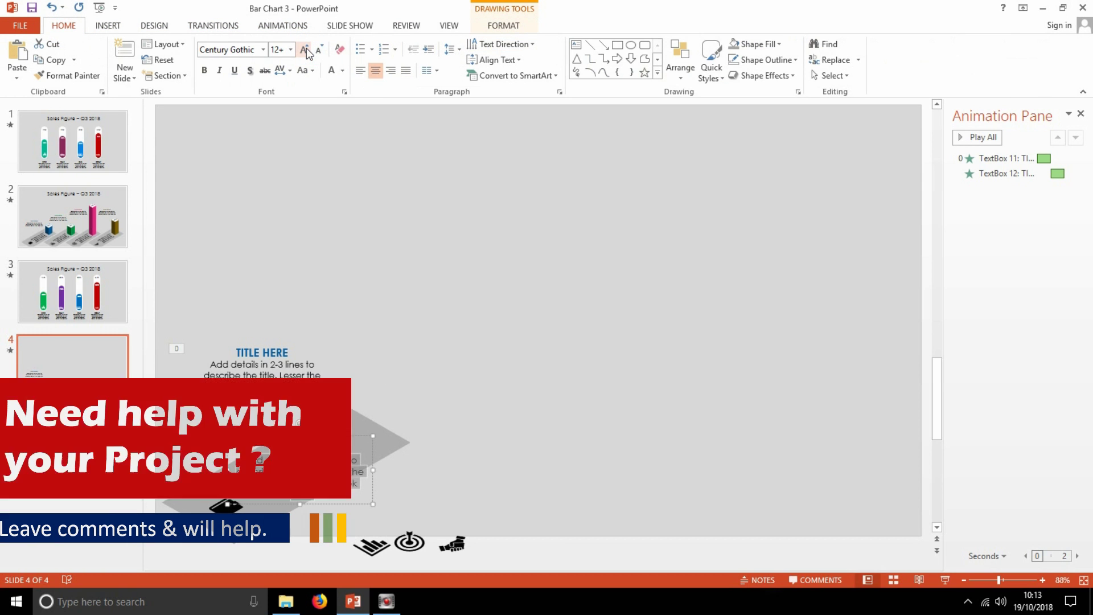
# Step: Shift the title box and wallet icon together, then draw a small square mid-slide
pyautogui.click(502, 26)
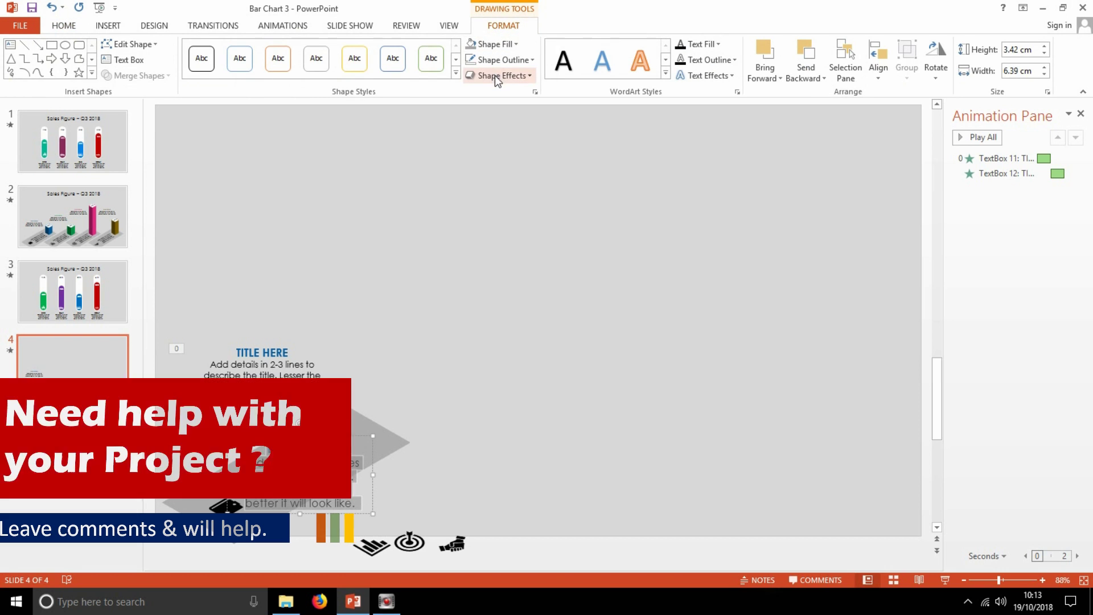
pyautogui.click(1050, 173)
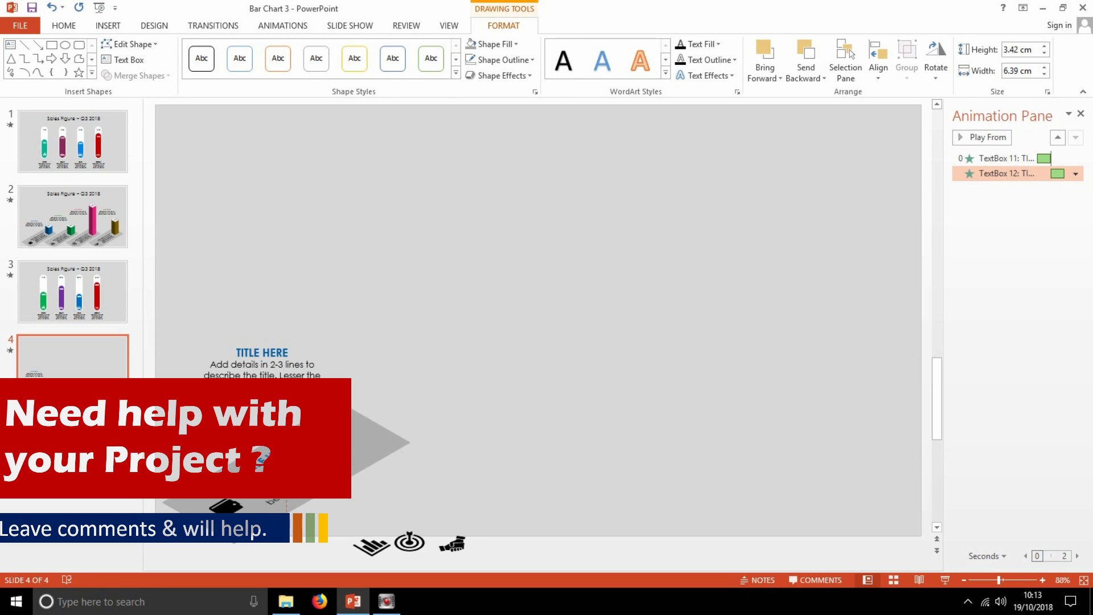
pyautogui.keyDown('shift'); pyautogui.click(226, 507); pyautogui.keyUp('shift')
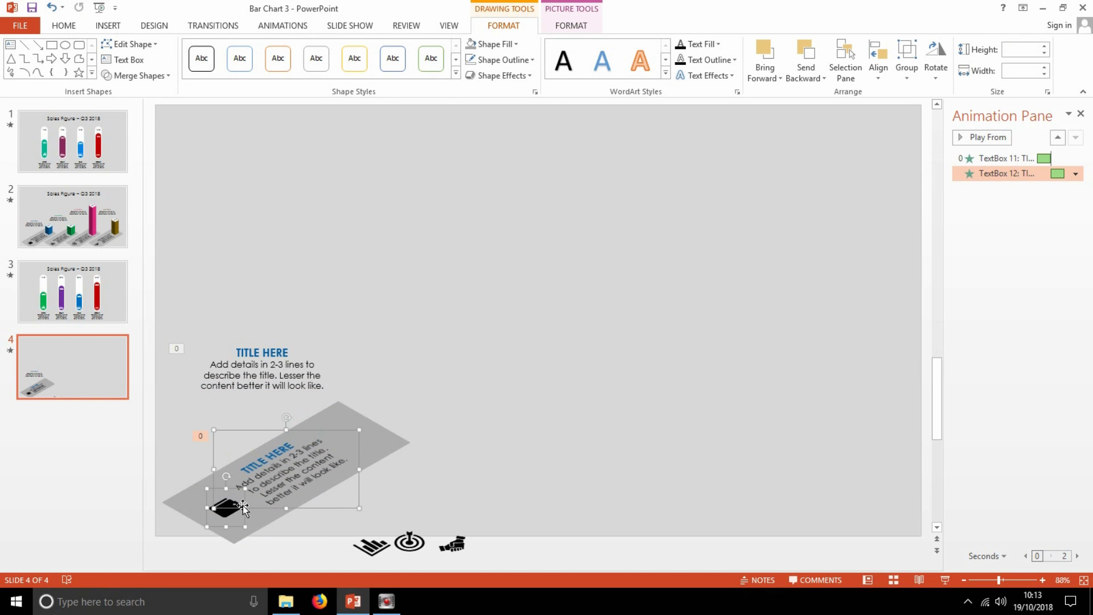
pyautogui.moveTo(243, 507); pyautogui.dragTo(240, 512)
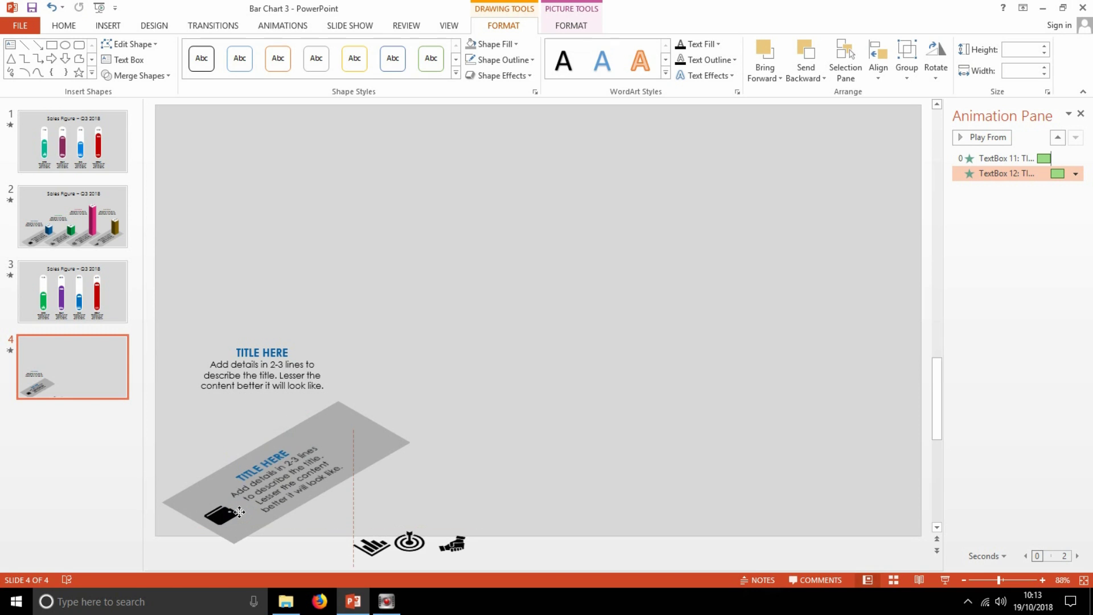
pyautogui.click(366, 234)
pyautogui.click(617, 45)
pyautogui.moveTo(372, 324)
pyautogui.mouseDown()
pyautogui.moveTo(402, 358)
pyautogui.moveTo(387, 345)
pyautogui.mouseUp()
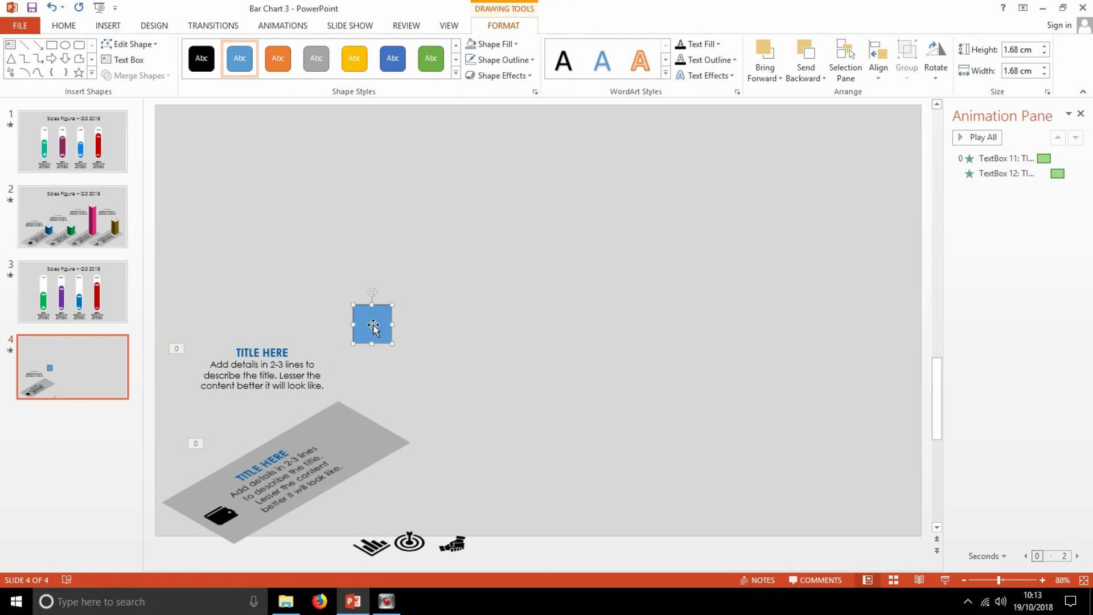
# Step: Give the square a Parallel 3-D rotation with 65 pt blue depth
pyautogui.click(500, 76)
pyautogui.moveTo(512, 280)
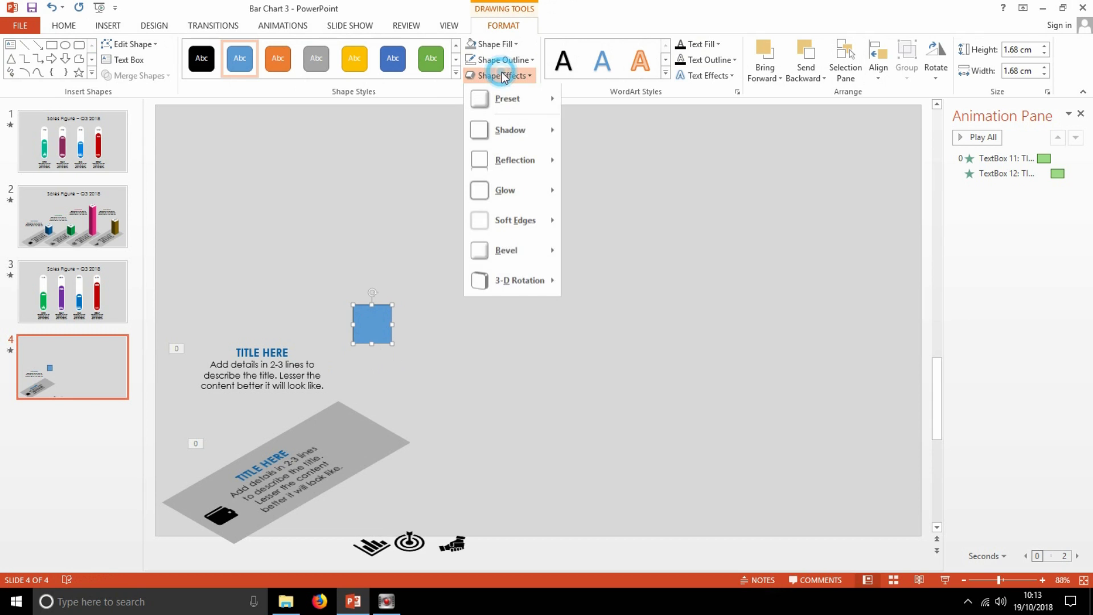
pyautogui.click(649, 286)
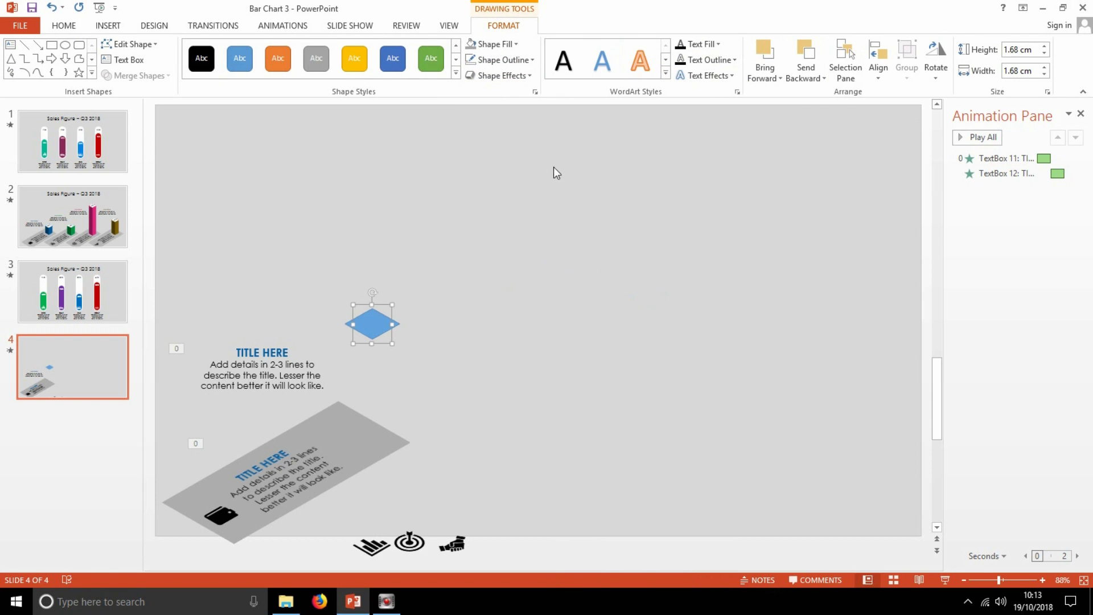
pyautogui.click(522, 79)
pyautogui.moveTo(519, 281)
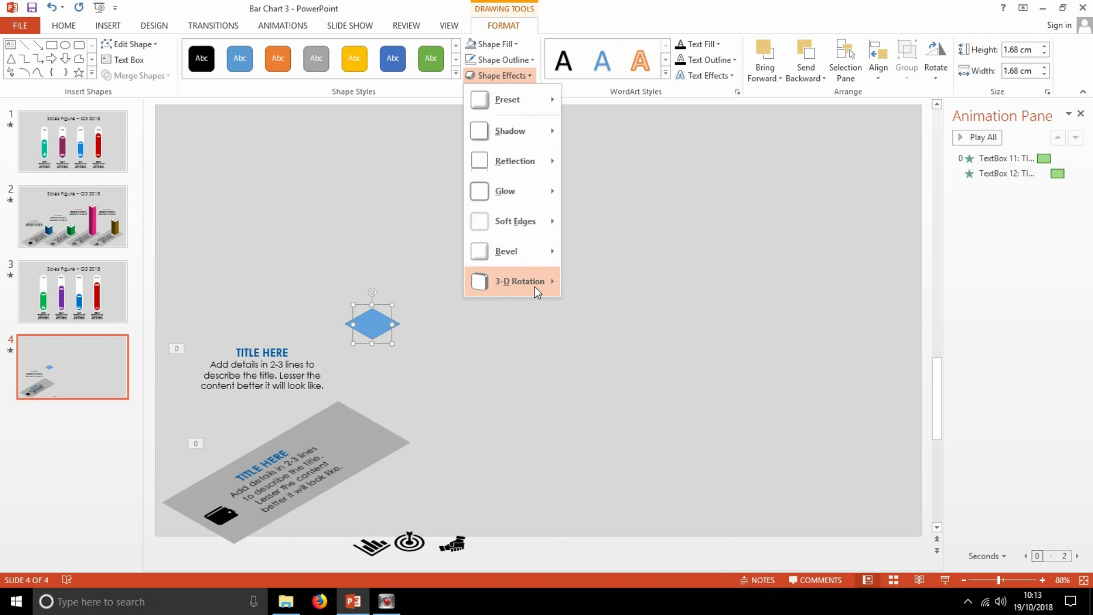
pyautogui.click(659, 566)
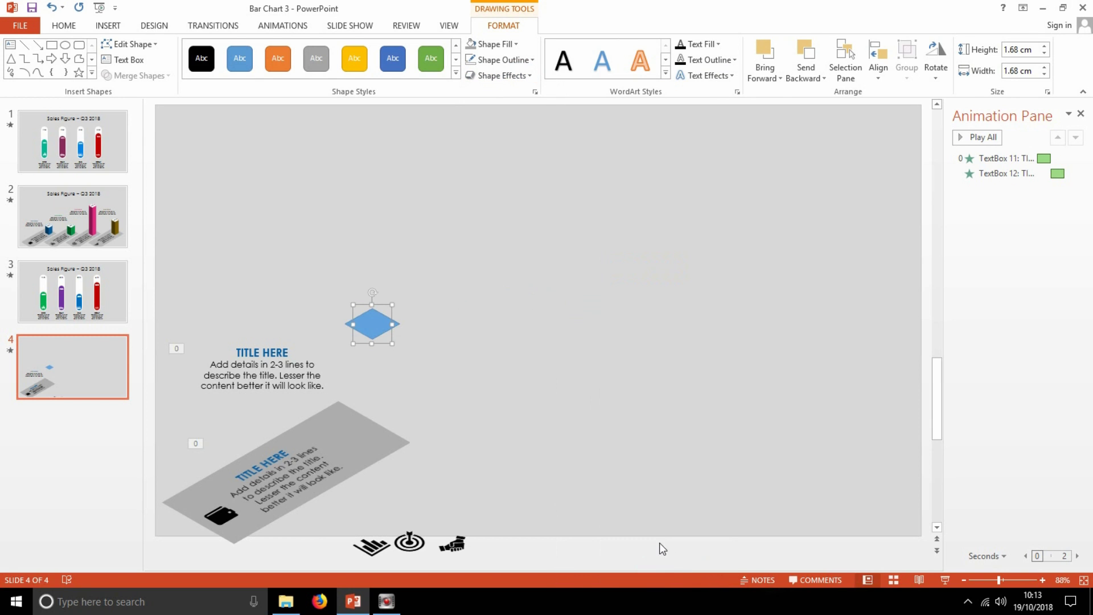
pyautogui.scroll(-1, 1079, 410)
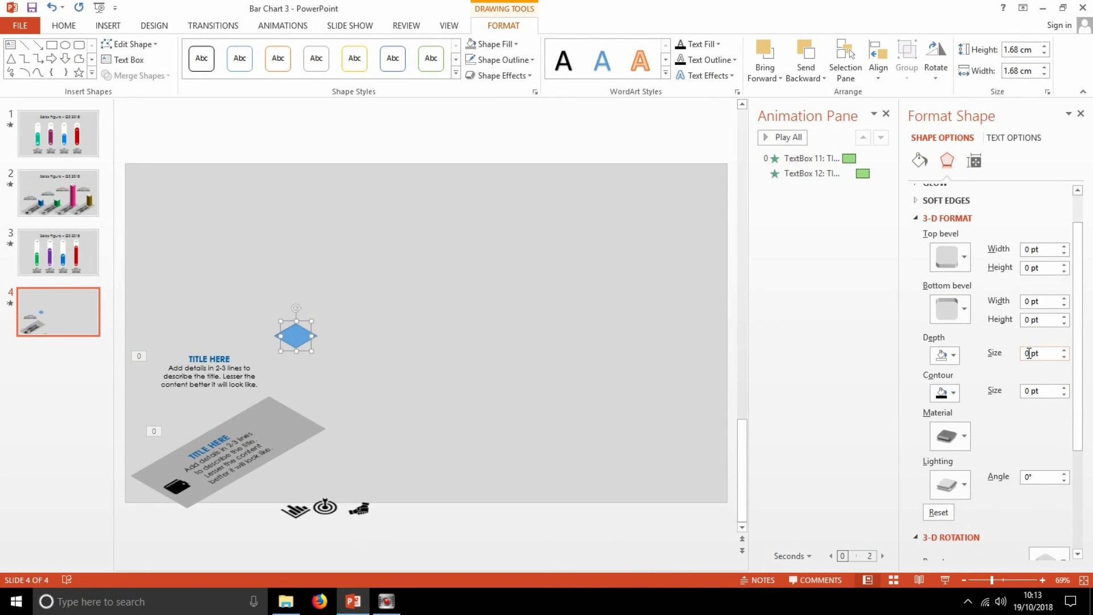
pyautogui.write('65')
pyautogui.press('Return')
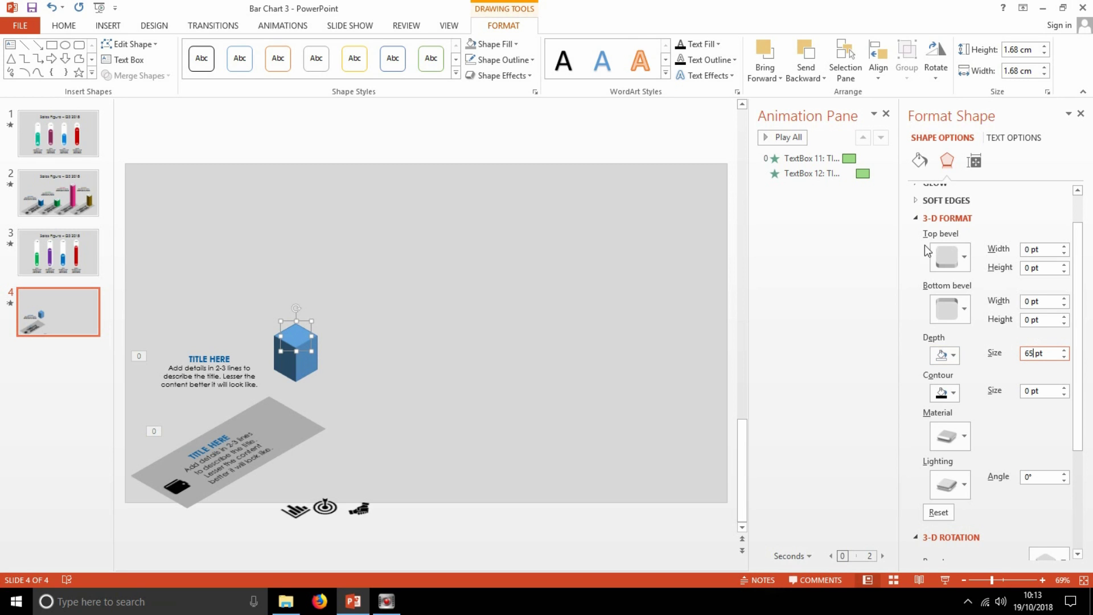
pyautogui.click(952, 355)
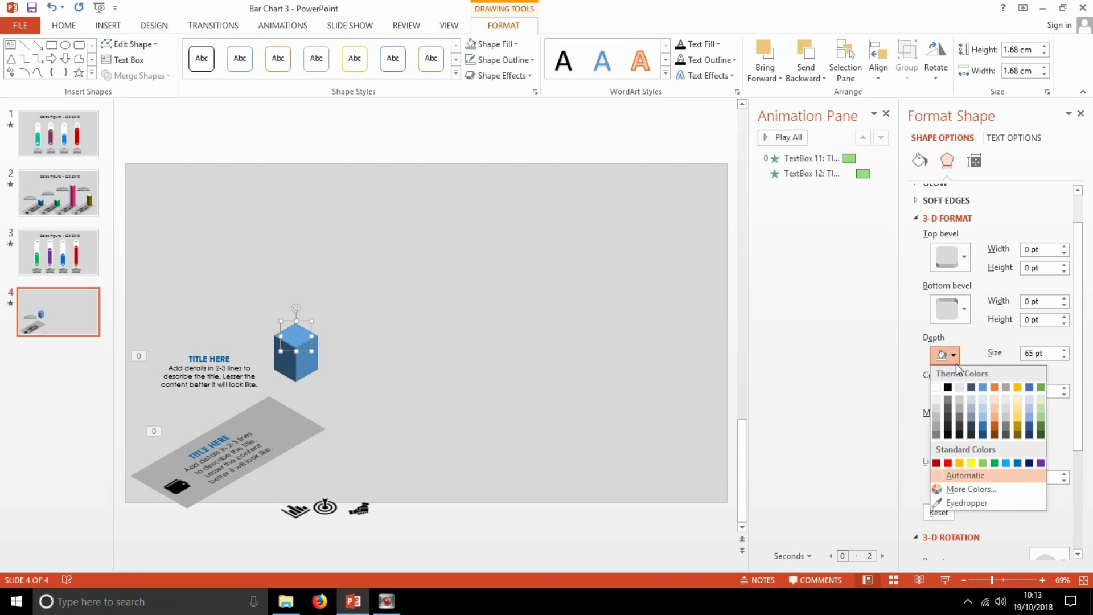
pyautogui.click(1018, 462)
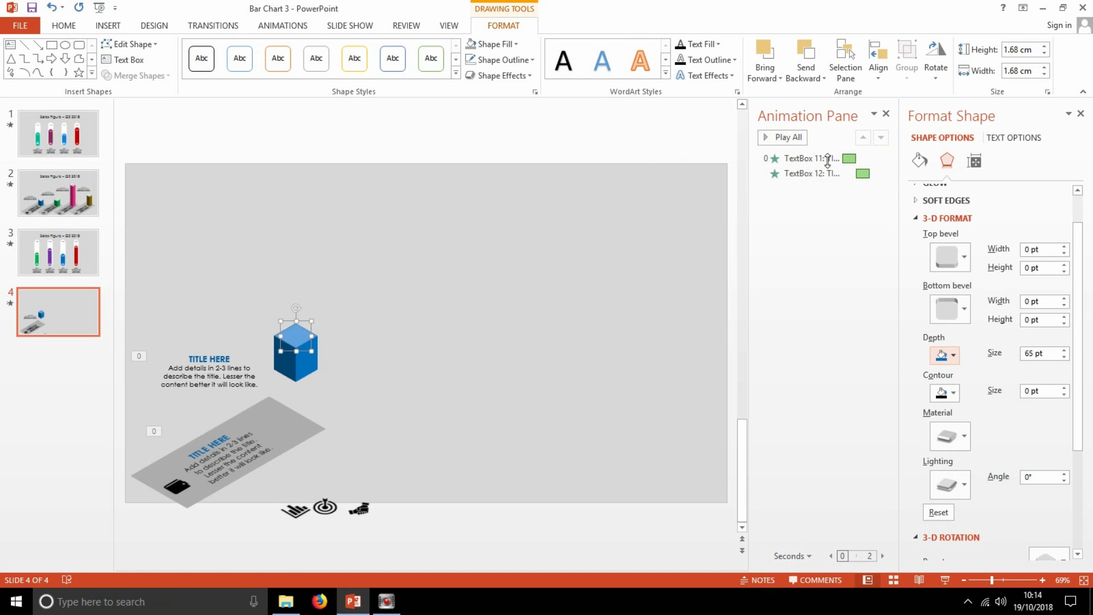
# Step: Make the cube's top face white with a dark outline, and place the cursor on its face
pyautogui.click(484, 49)
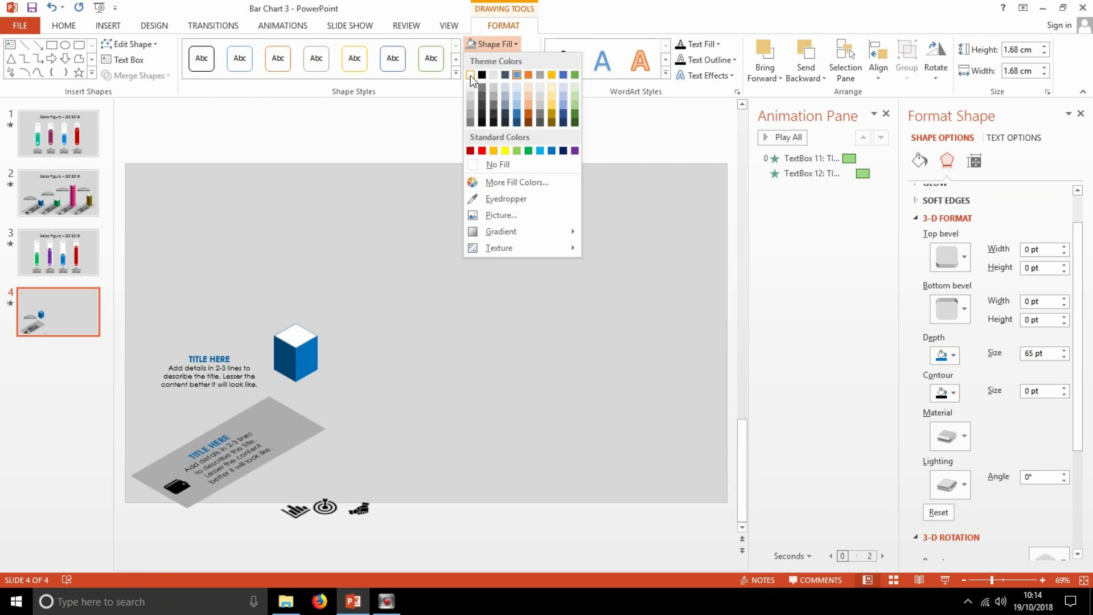
pyautogui.click(472, 75)
pyautogui.click(516, 60)
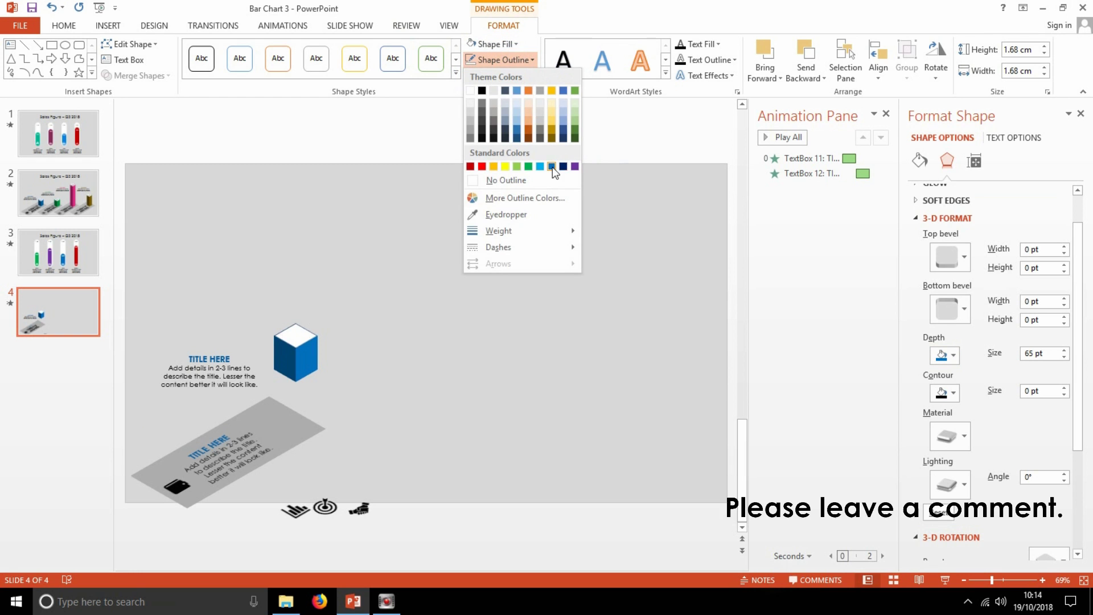
pyautogui.click(553, 166)
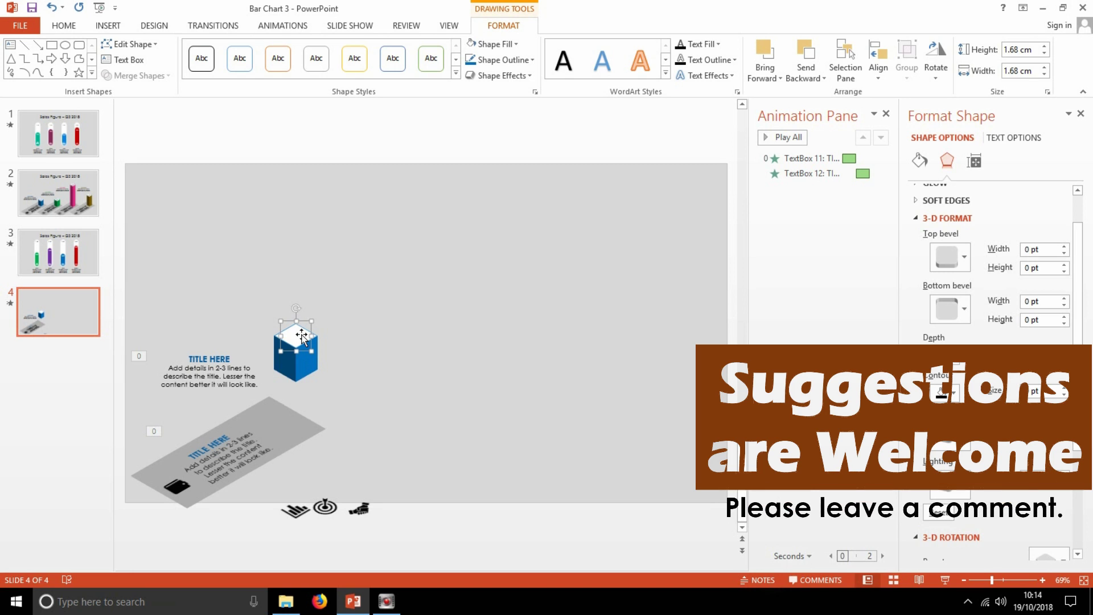
pyautogui.click(302, 337)
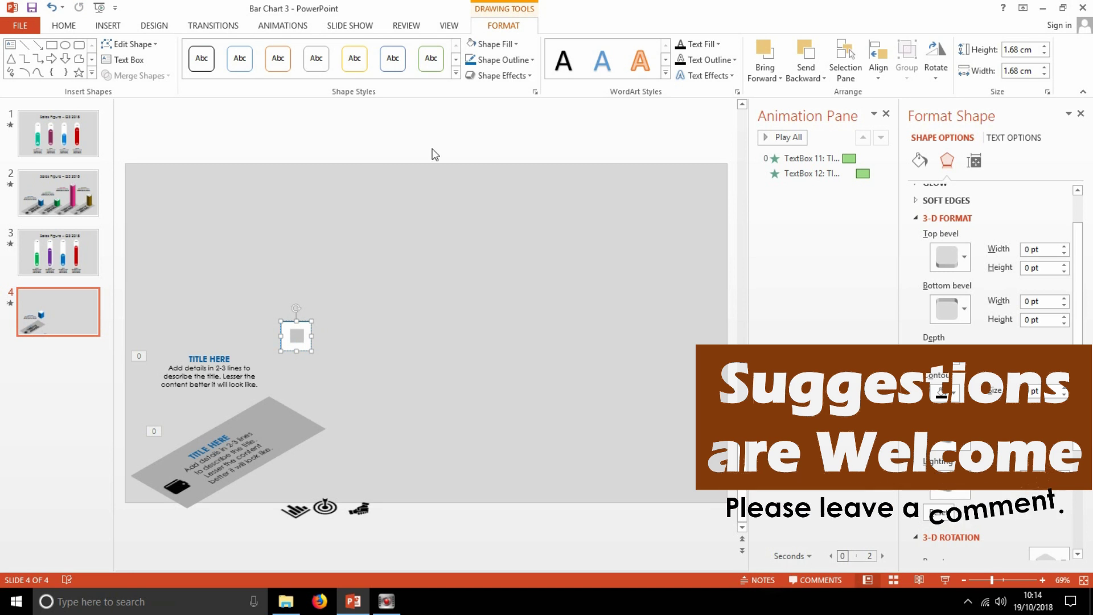
# Step: Colour the 55 label blue, resize and position the cube, and select the whole first plane
pyautogui.click(703, 47)
pyautogui.click(760, 153)
pyautogui.write('%')
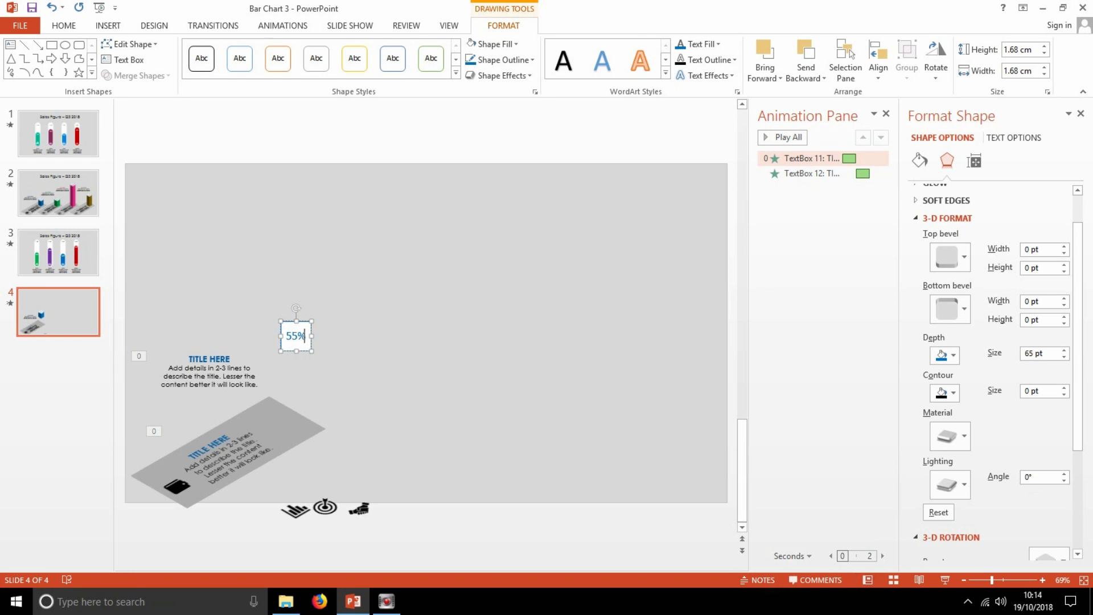
pyautogui.moveTo(312, 349); pyautogui.dragTo(285, 396)
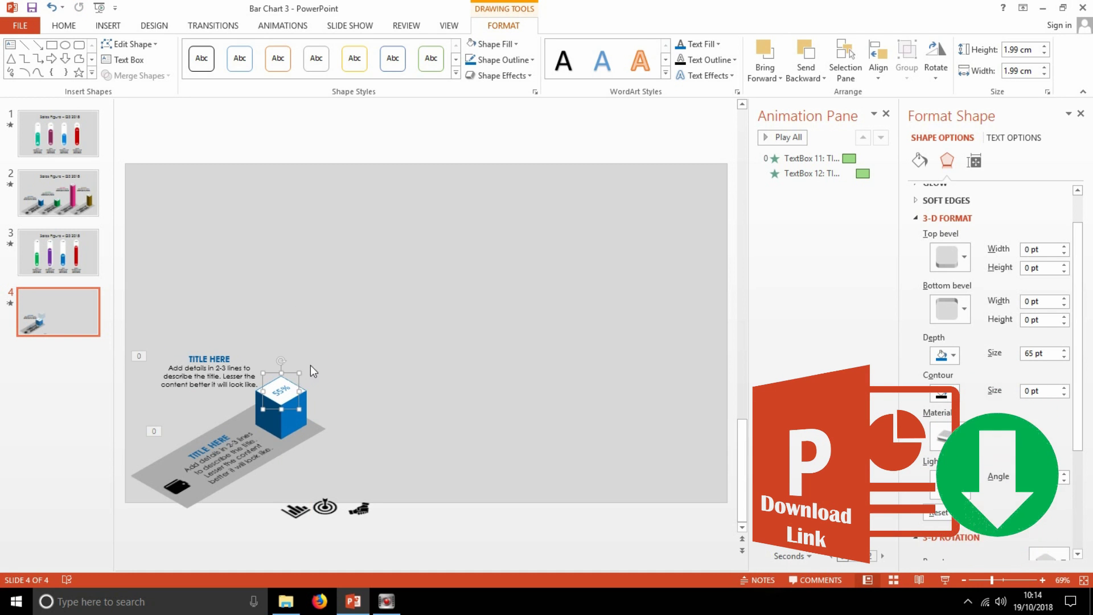
pyautogui.click(220, 330)
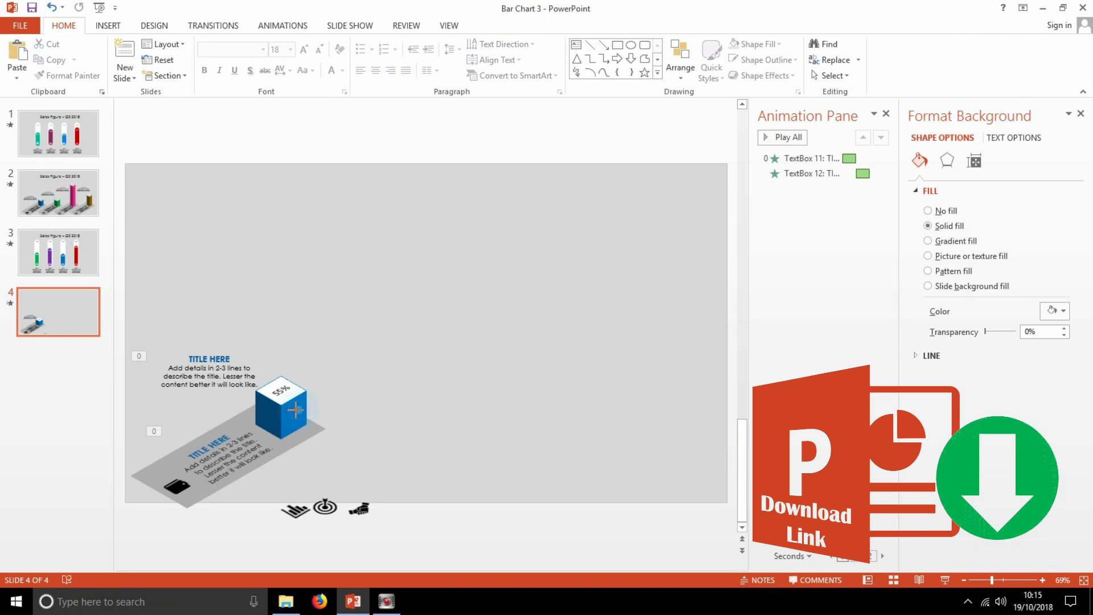
pyautogui.click(300, 400)
pyautogui.moveTo(300, 408); pyautogui.dragTo(295, 404)
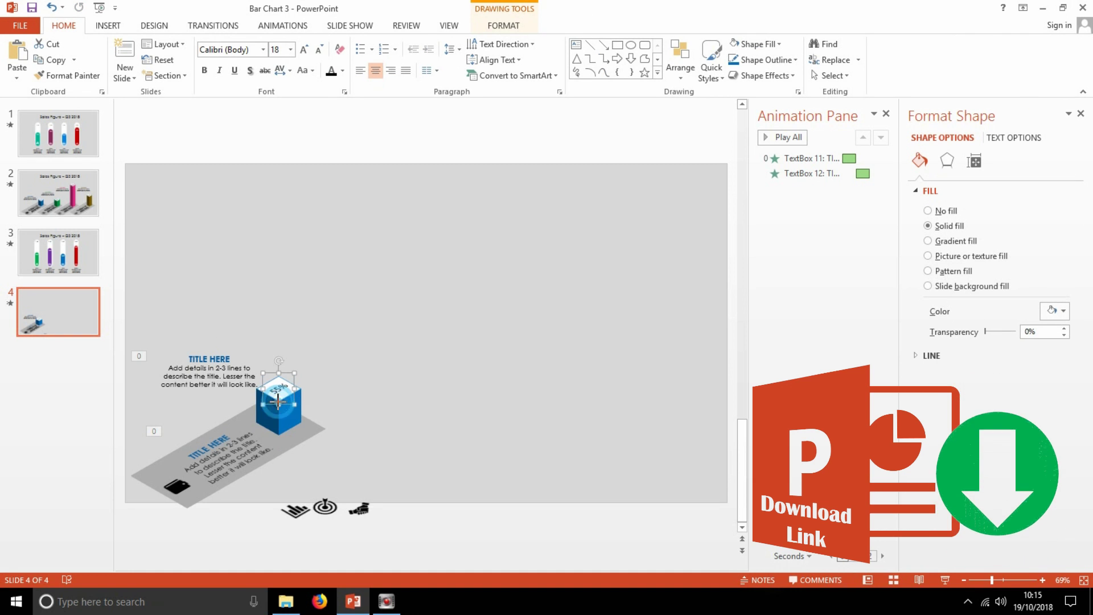
pyautogui.moveTo(282, 405); pyautogui.dragTo(274, 401)
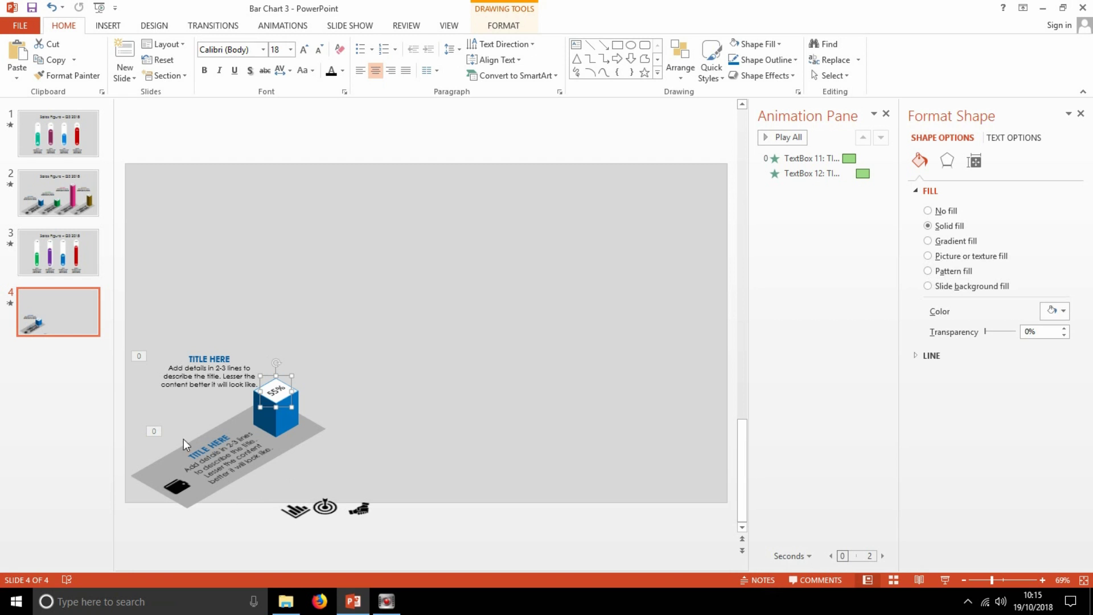
pyautogui.moveTo(120, 319); pyautogui.dragTo(337, 522)
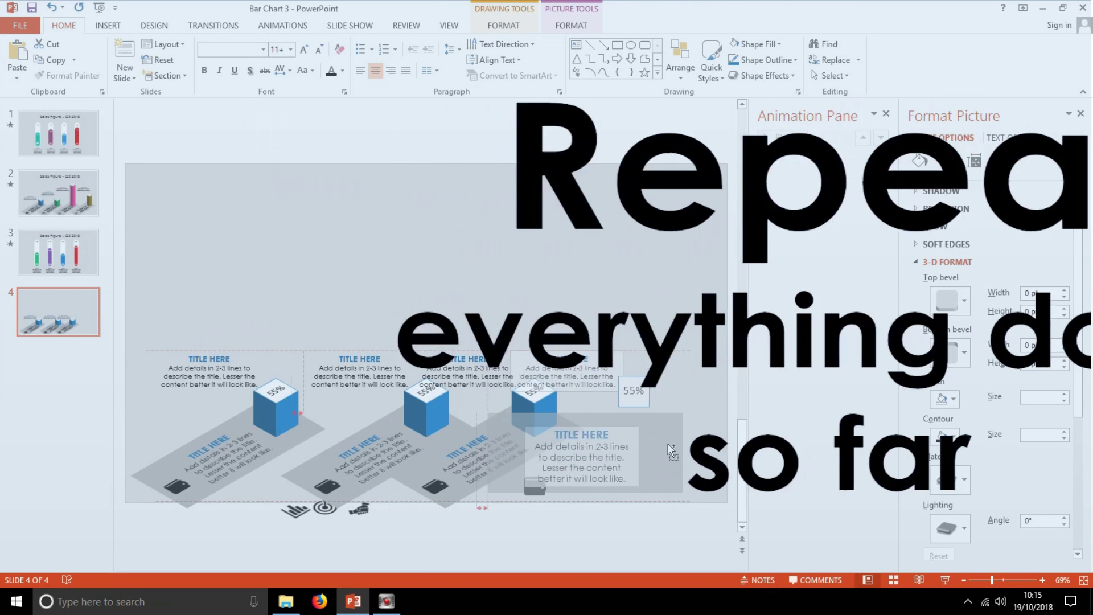
# Step: Distribute the four planes horizontally, remove extra wallet icons, and bring three icons forward
pyautogui.click(567, 27)
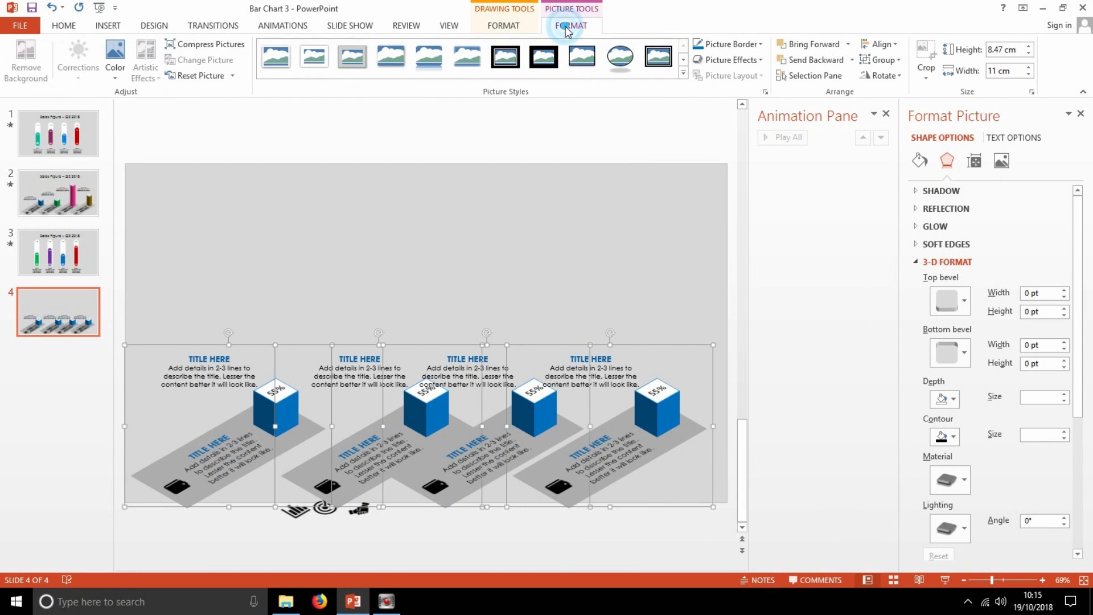
pyautogui.click(885, 50)
pyautogui.click(917, 162)
pyautogui.click(314, 487)
pyautogui.click(431, 507)
pyautogui.press('Tab')
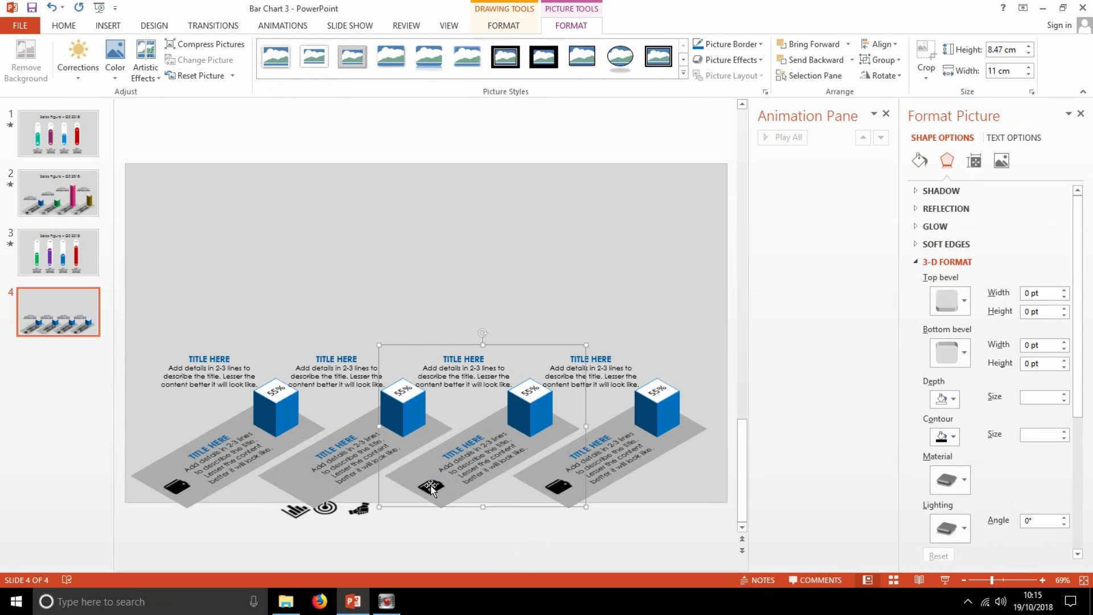
pyautogui.press('Tab')
pyautogui.click(320, 503)
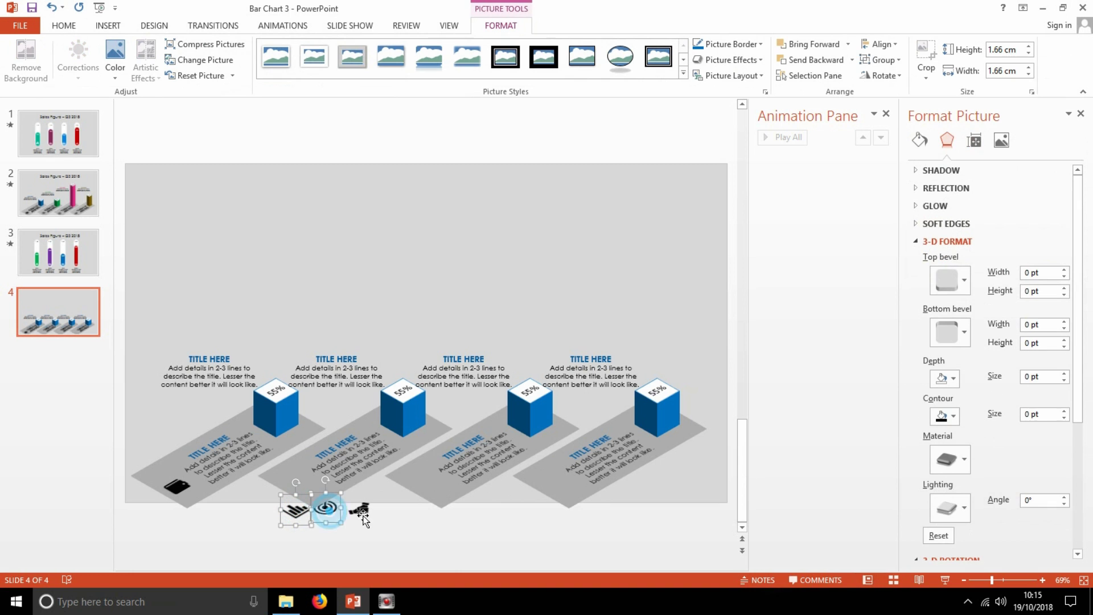
pyautogui.rightClick(364, 509)
pyautogui.click(422, 417)
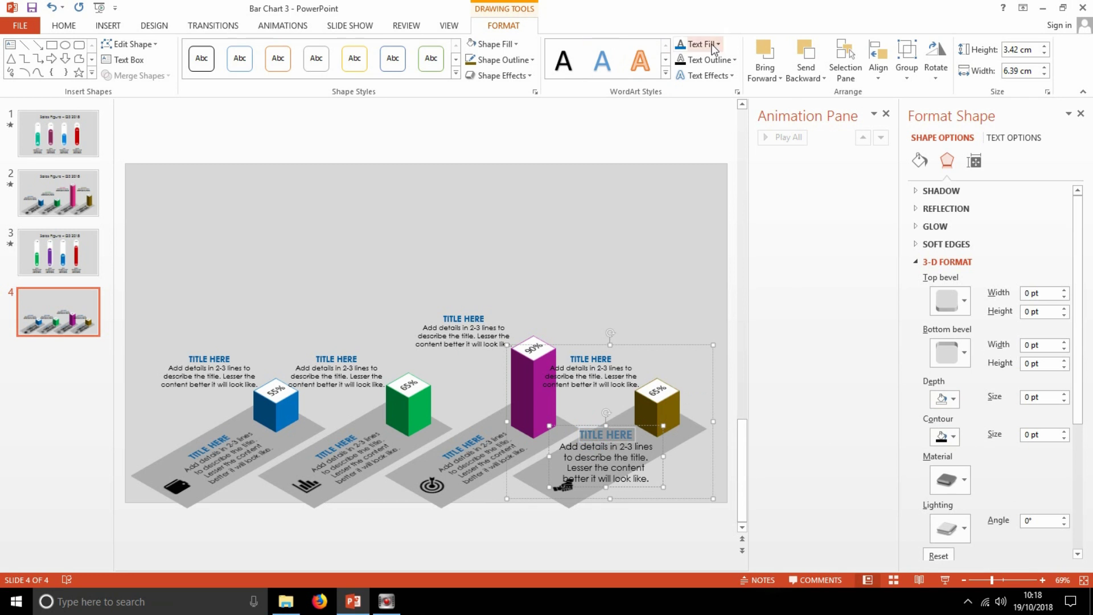
# Step: Colour the gold plane titles gold and shift the gold title box rightward
pyautogui.click(718, 44)
pyautogui.click(761, 124)
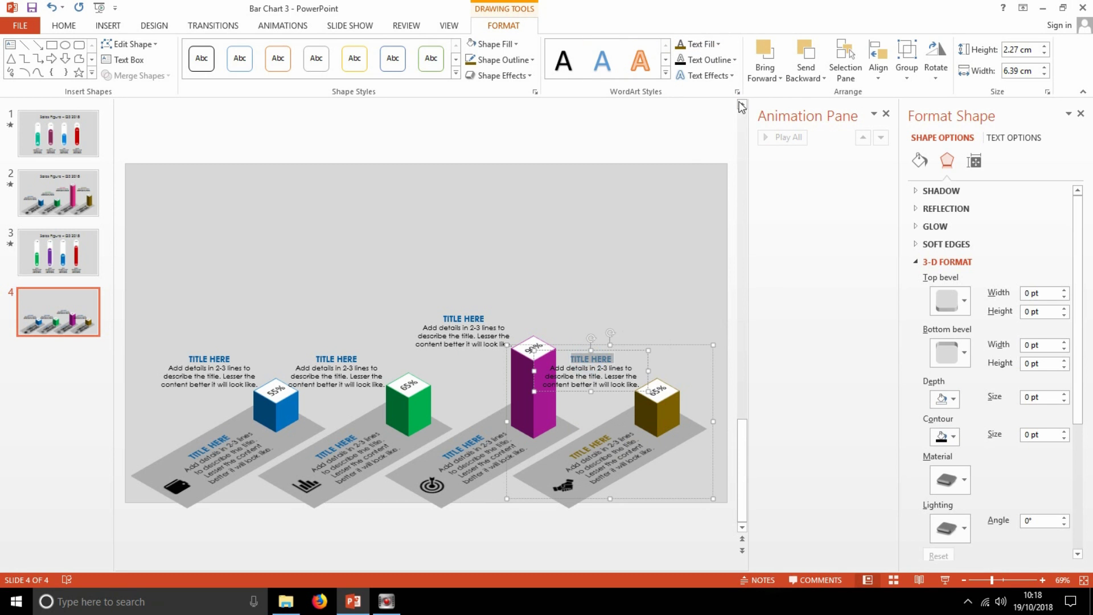
pyautogui.click(718, 44)
pyautogui.click(760, 125)
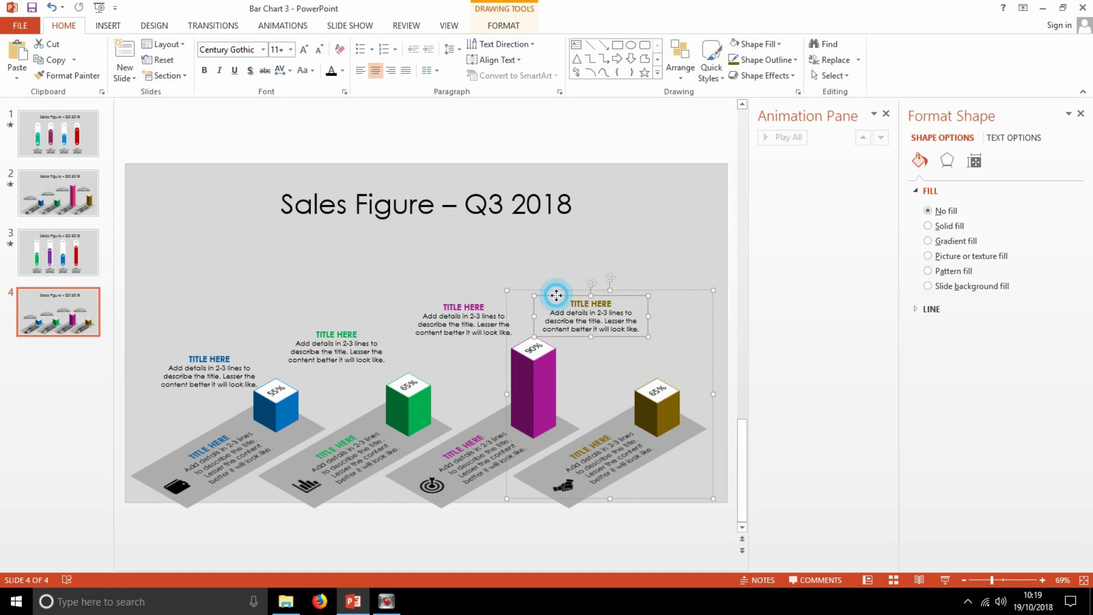
pyautogui.moveTo(556, 295)
pyautogui.mouseDown()
pyautogui.moveTo(577, 295)
pyautogui.moveTo(587, 313)
pyautogui.mouseUp()
pyautogui.click(639, 327)
# Step: Ungroup the gold plane, select its pieces with the icon, then select the whole first plane
pyautogui.click(630, 311)
pyautogui.hotkey('ctrl', 'shift', 'g')
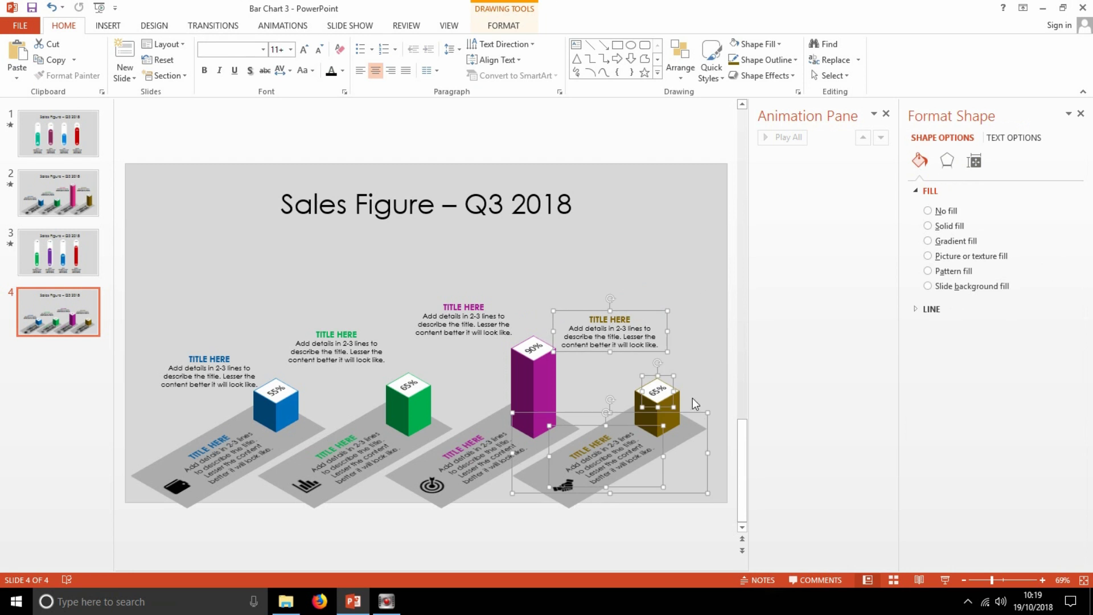
pyautogui.moveTo(727, 361); pyautogui.dragTo(547, 548)
pyautogui.hotkey('ctrl', 'h')
pyautogui.press('Escape')
pyautogui.click(562, 504)
pyautogui.click(199, 342)
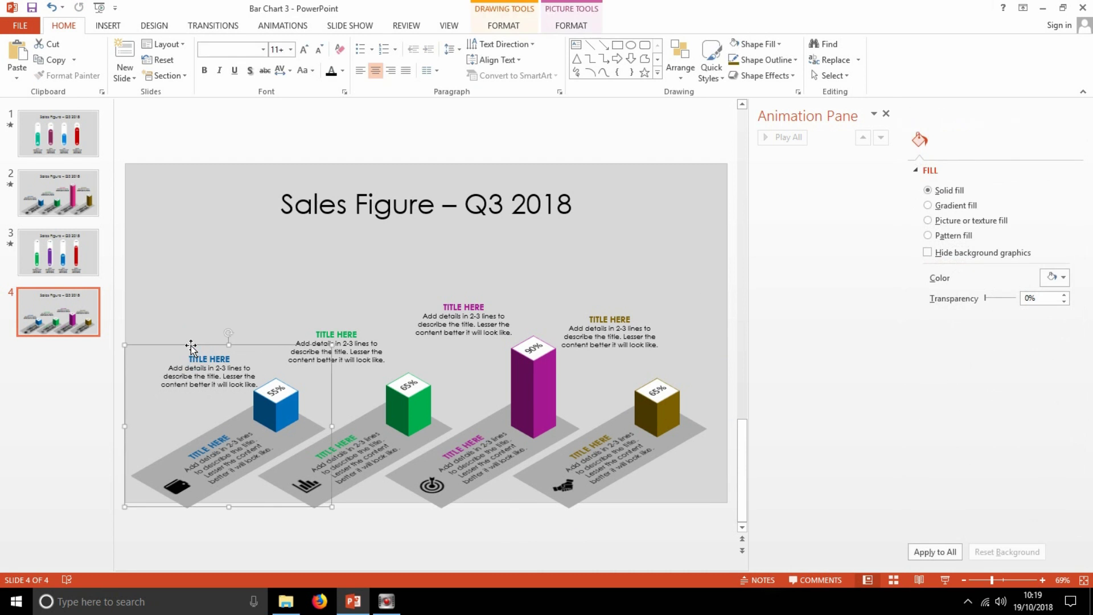
pyautogui.moveTo(119, 382); pyautogui.dragTo(347, 544)
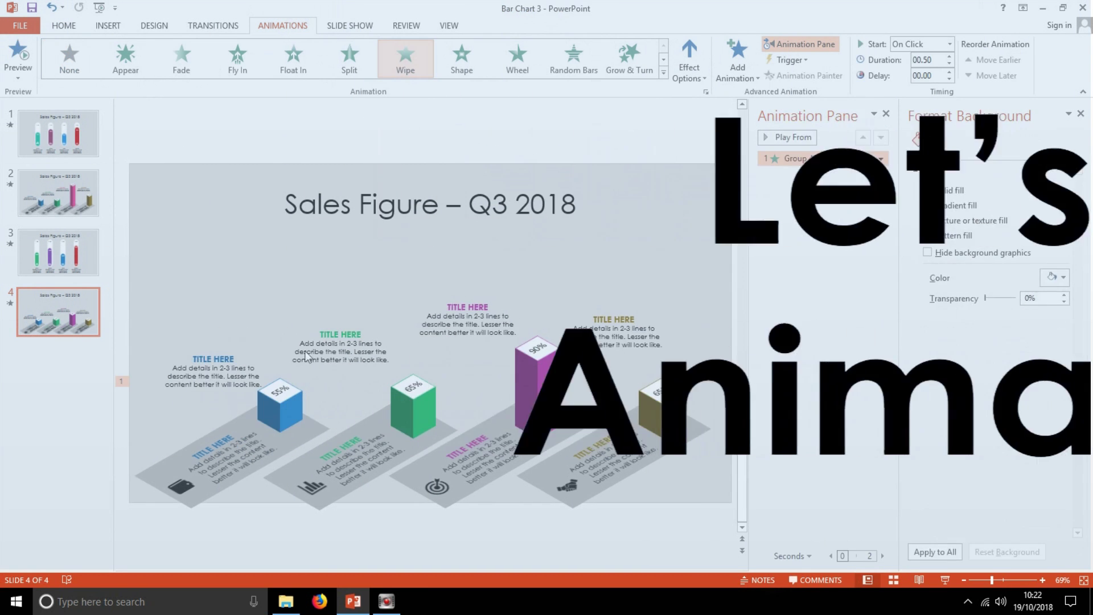
# Step: Make the blue title fly in, then give the green plane a Wipe and its title Fly In
pyautogui.click(239, 68)
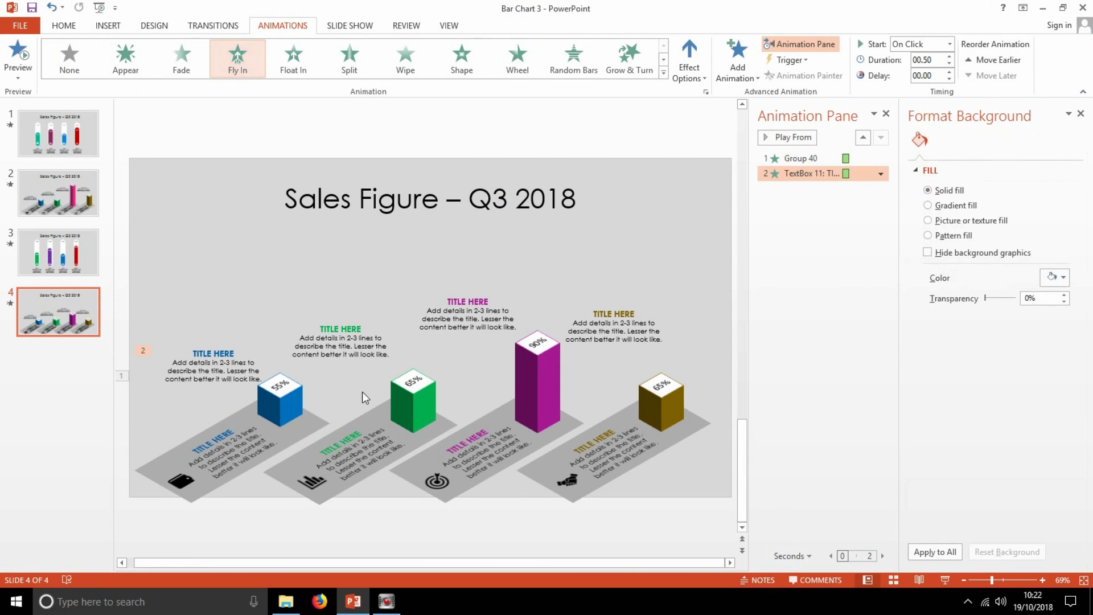
pyautogui.click(362, 419)
pyautogui.click(400, 70)
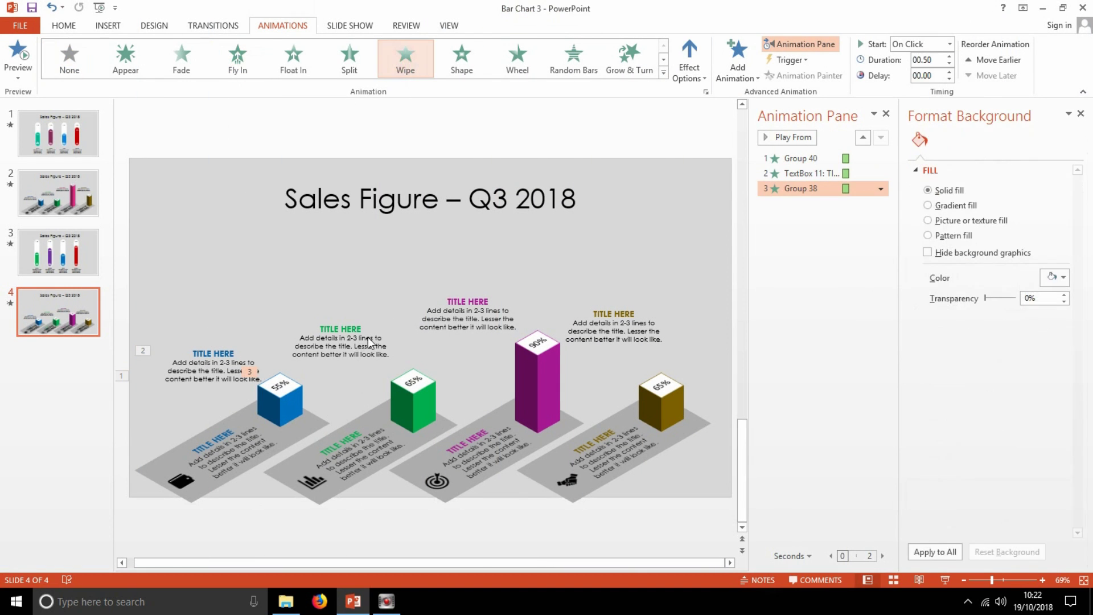
pyautogui.click(342, 339)
pyautogui.click(239, 64)
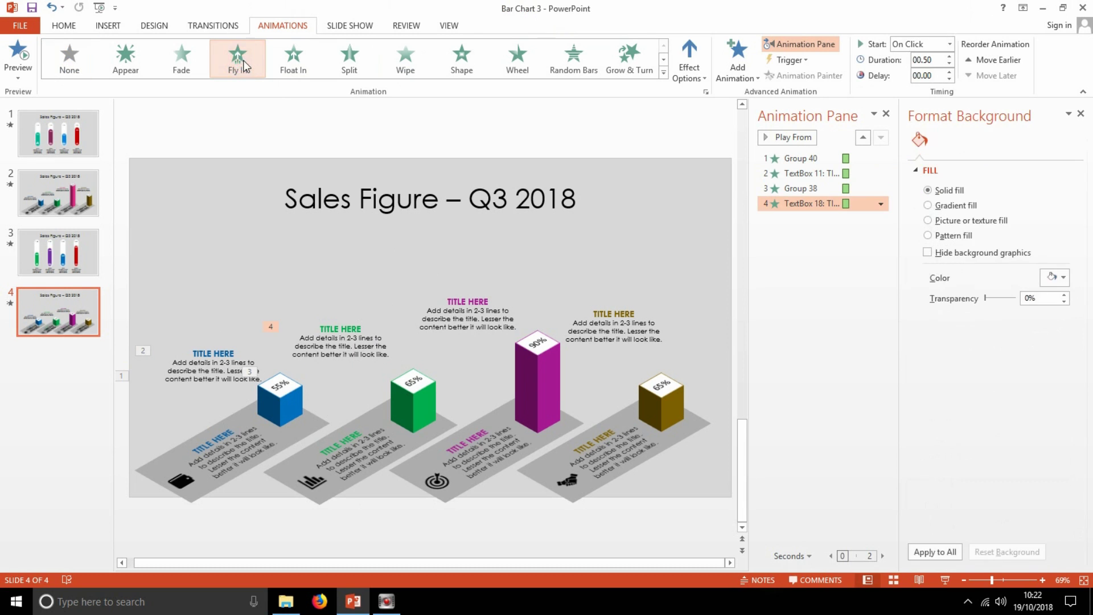
# Step: Give the magenta plane a Wipe entrance and its title a Fly In
pyautogui.click(515, 411)
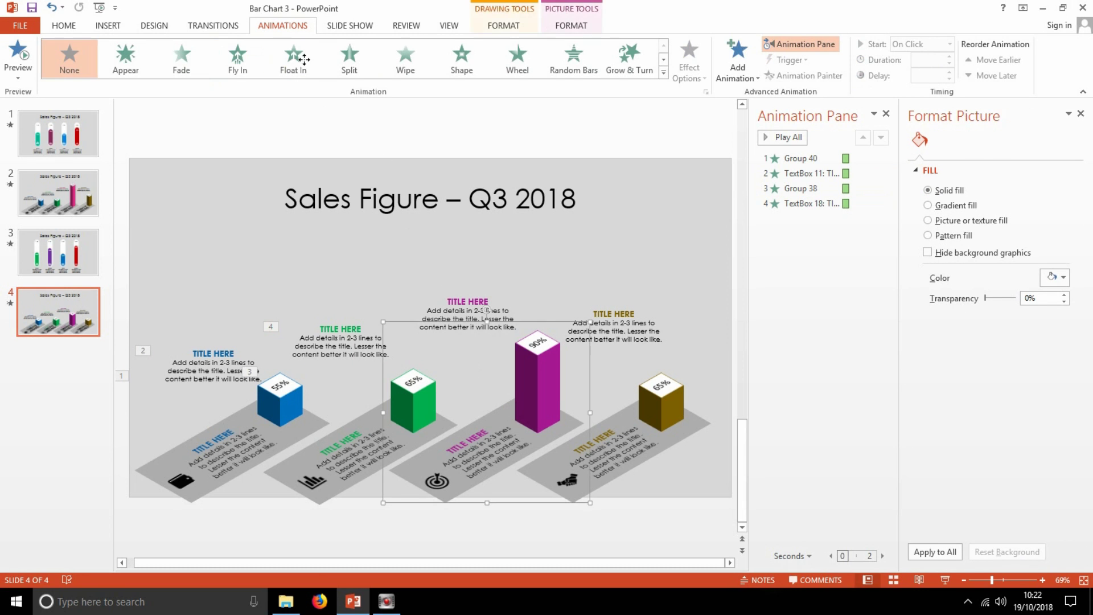
pyautogui.click(405, 64)
pyautogui.click(442, 319)
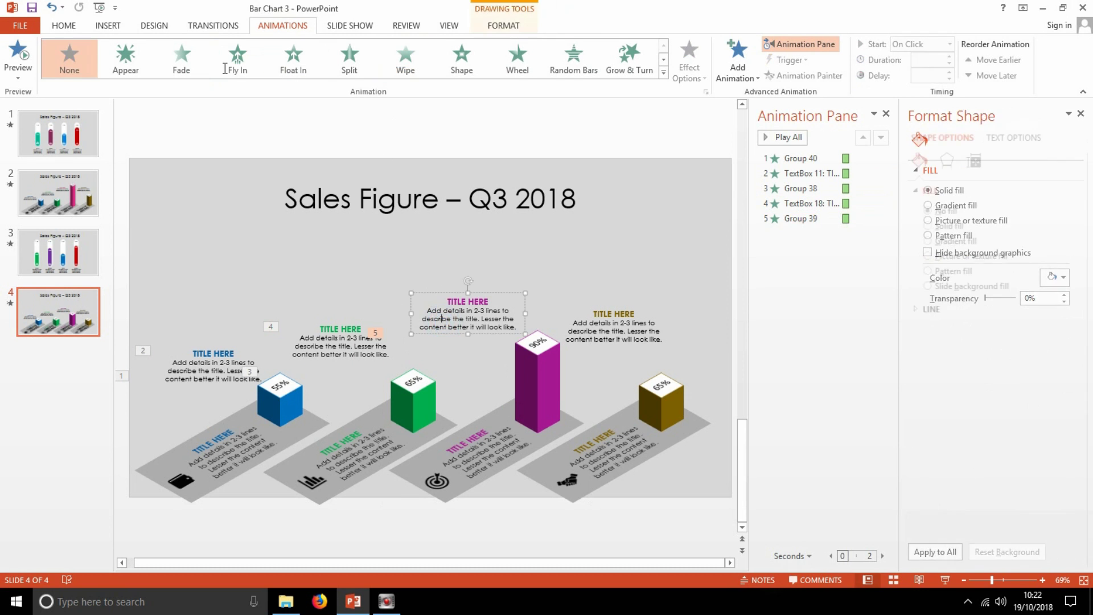
pyautogui.click(245, 66)
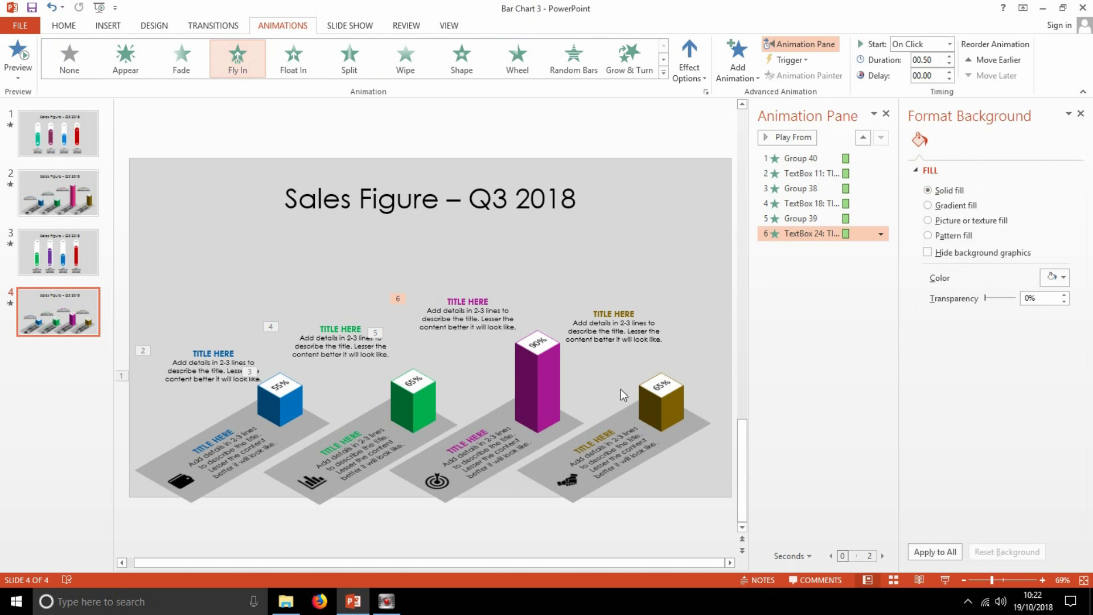
# Step: Give the gold plane a Wipe entrance and its title a Fly In
pyautogui.click(620, 388)
pyautogui.click(631, 364)
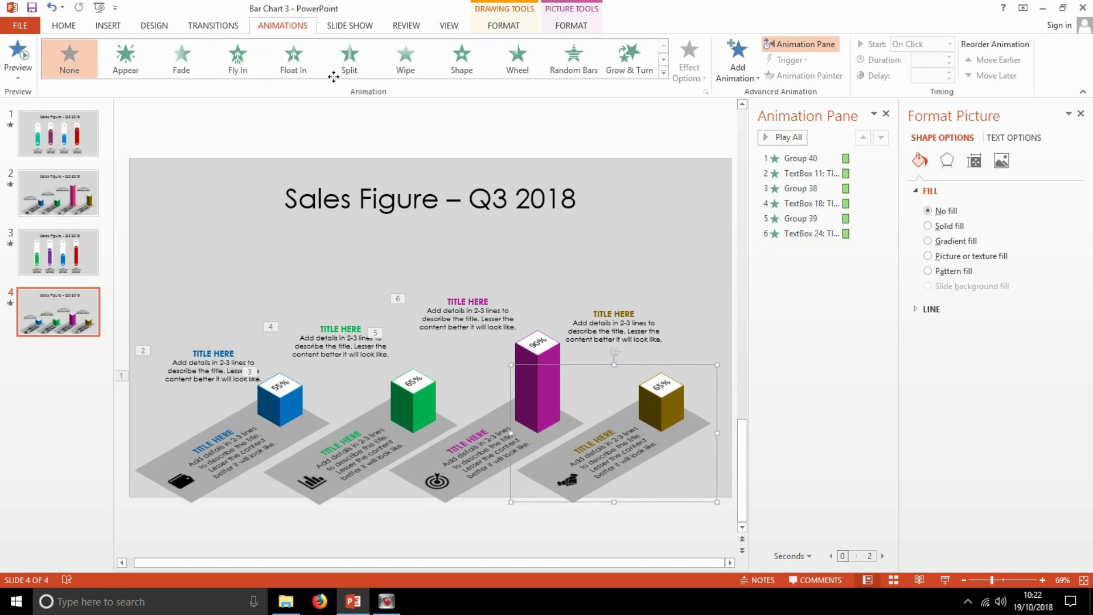
pyautogui.click(405, 63)
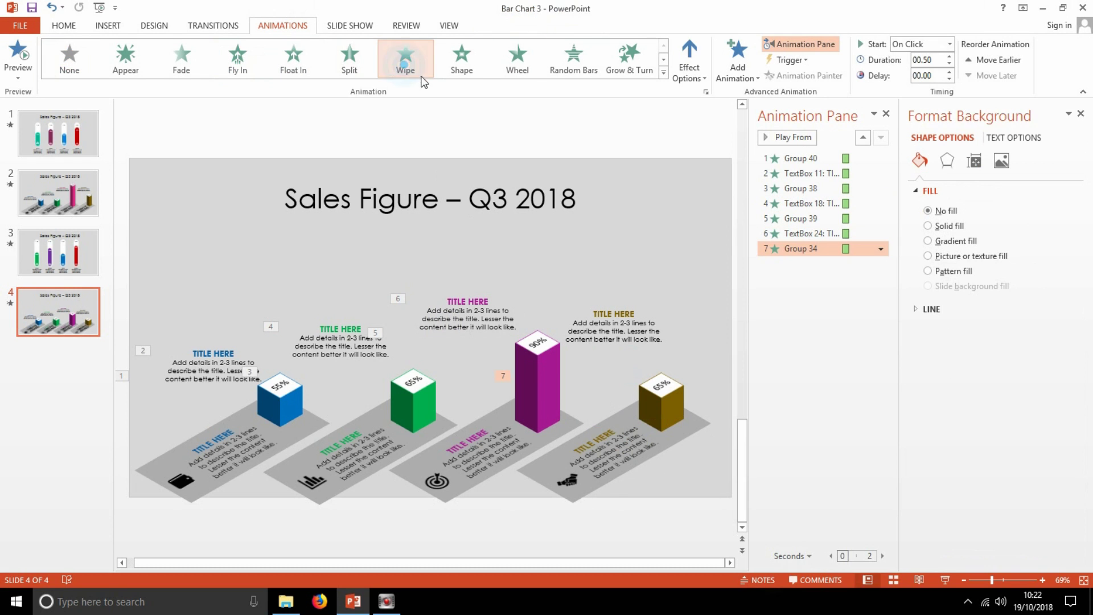
pyautogui.click(594, 313)
pyautogui.click(255, 67)
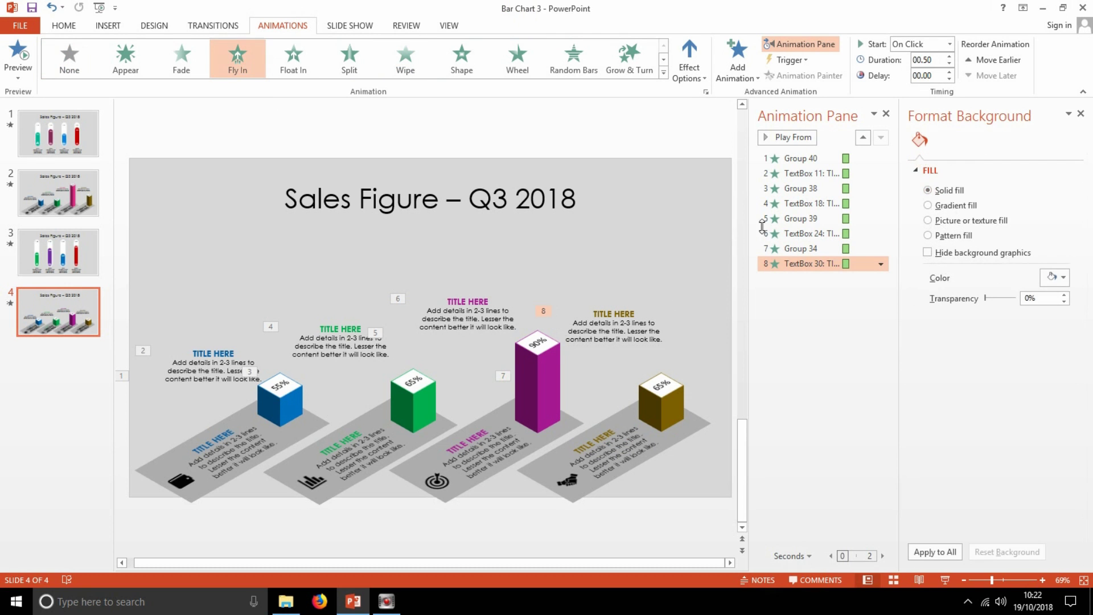
pyautogui.keyDown('shift'); pyautogui.doubleClick(829, 174); pyautogui.keyUp('shift')
# Step: Set effects 2–8 to start After Previous and preview the whole eight-effect sequence
pyautogui.press('Escape')
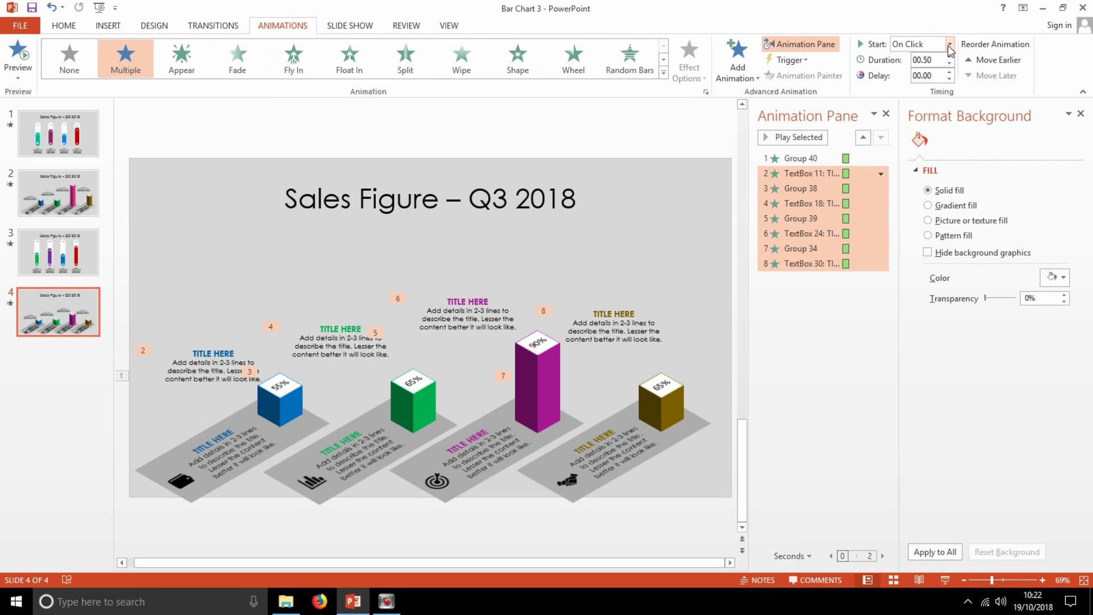
pyautogui.click(934, 86)
pyautogui.click(856, 314)
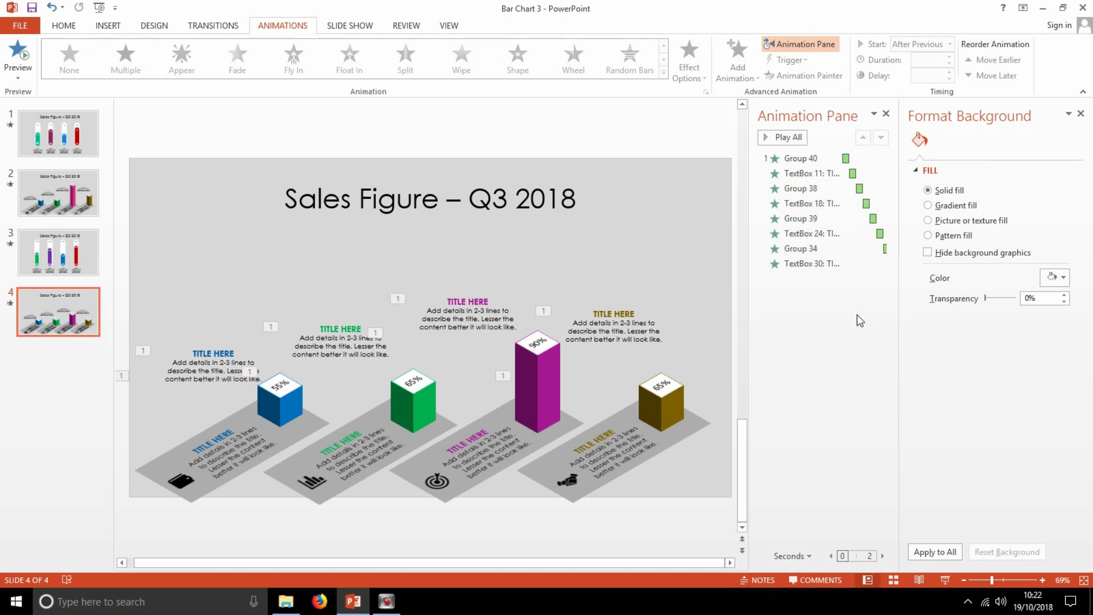
pyautogui.click(803, 174)
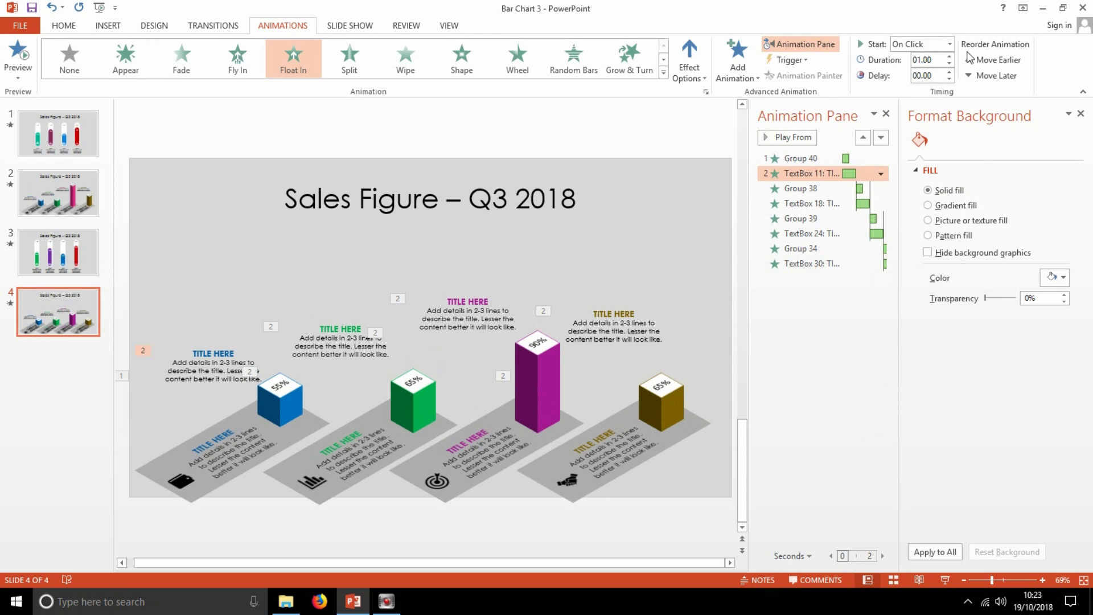
pyautogui.keyDown('shift'); pyautogui.click(851, 263); pyautogui.keyUp('shift')
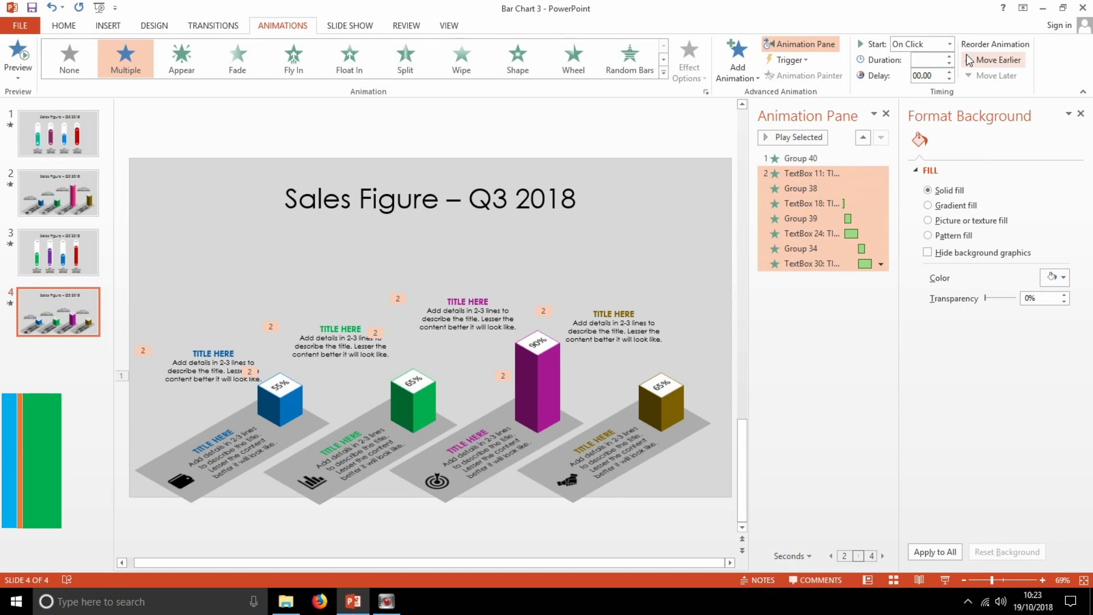
pyautogui.click(952, 43)
pyautogui.click(931, 87)
pyautogui.click(845, 297)
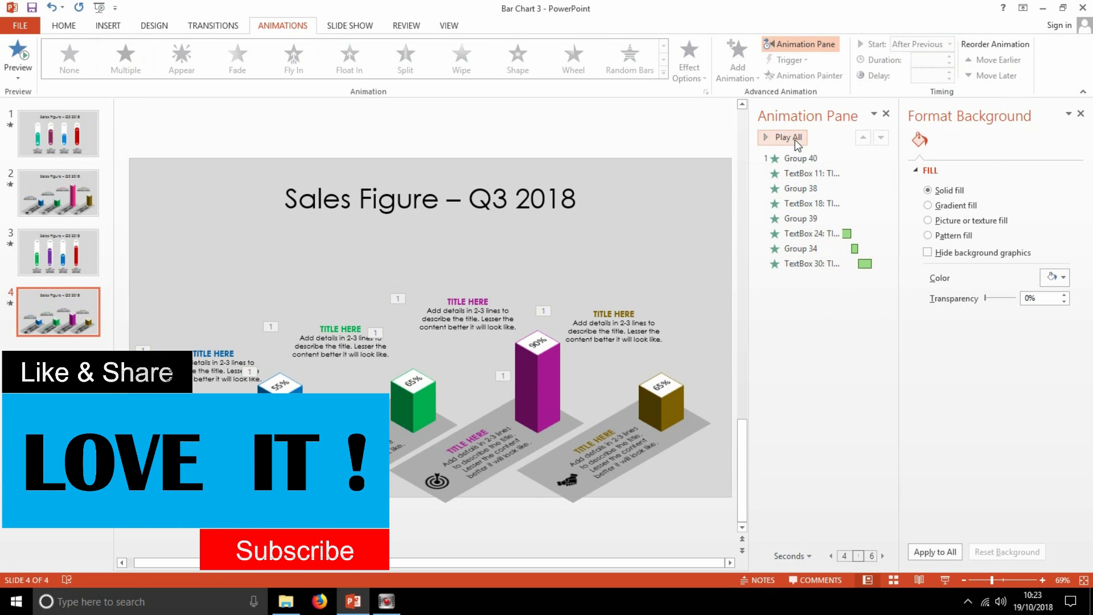
pyautogui.click(794, 139)
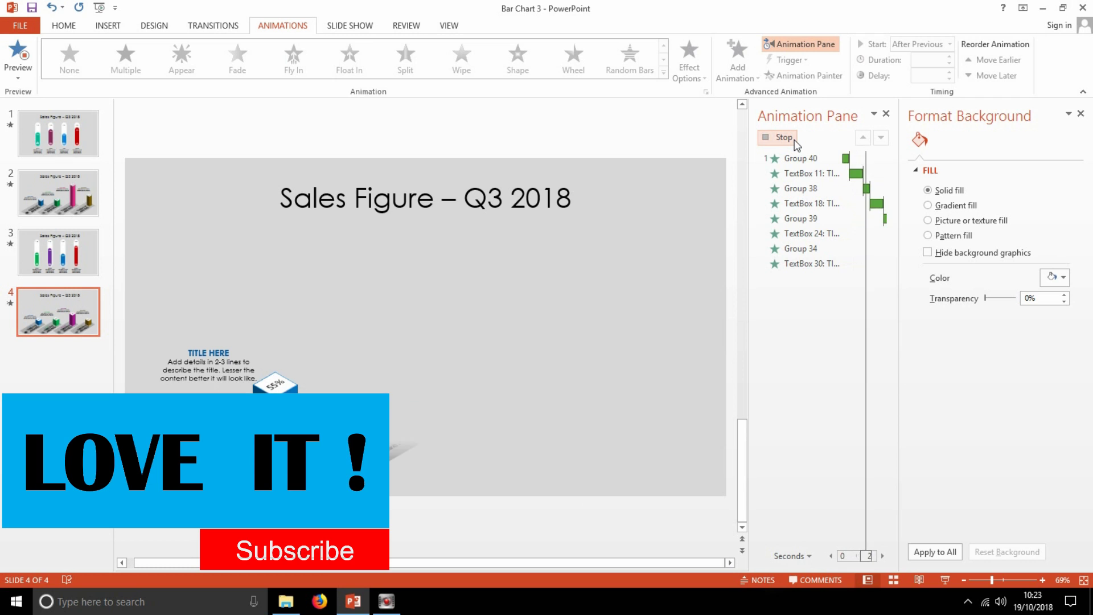